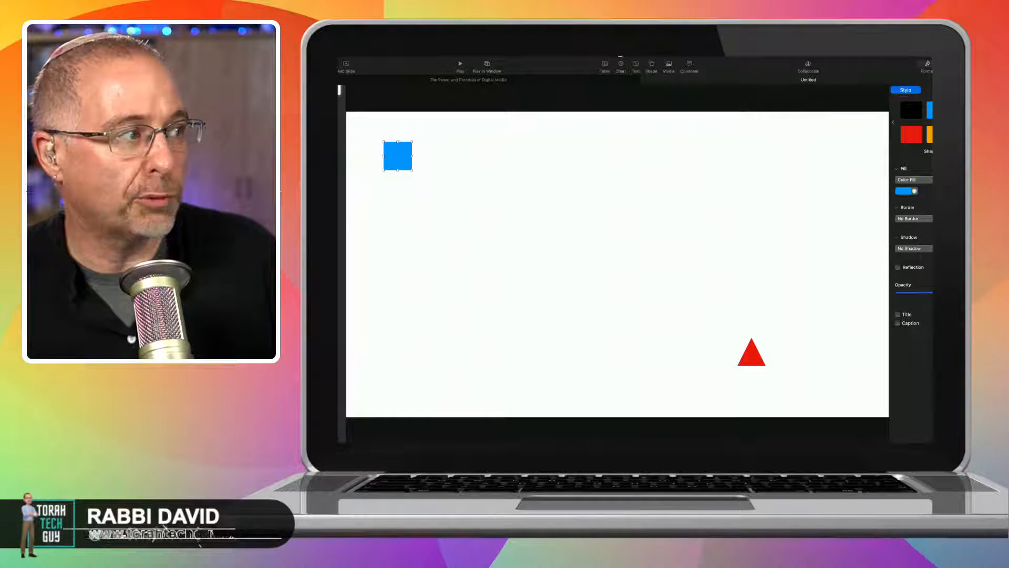
Step: Open the animation settings and examine the build-in effects for the blue square and the transition effects for the slide
{"action": "left_click", "coordinate": [946, 64]}
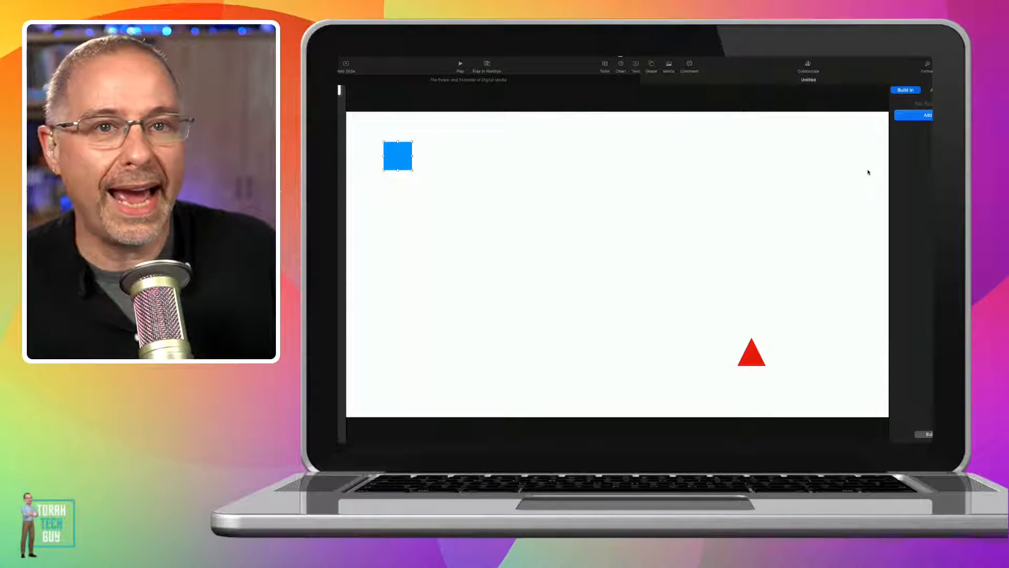
{"action": "scroll", "coordinate": [868, 172], "scroll_direction": "up", "scroll_amount": 5}
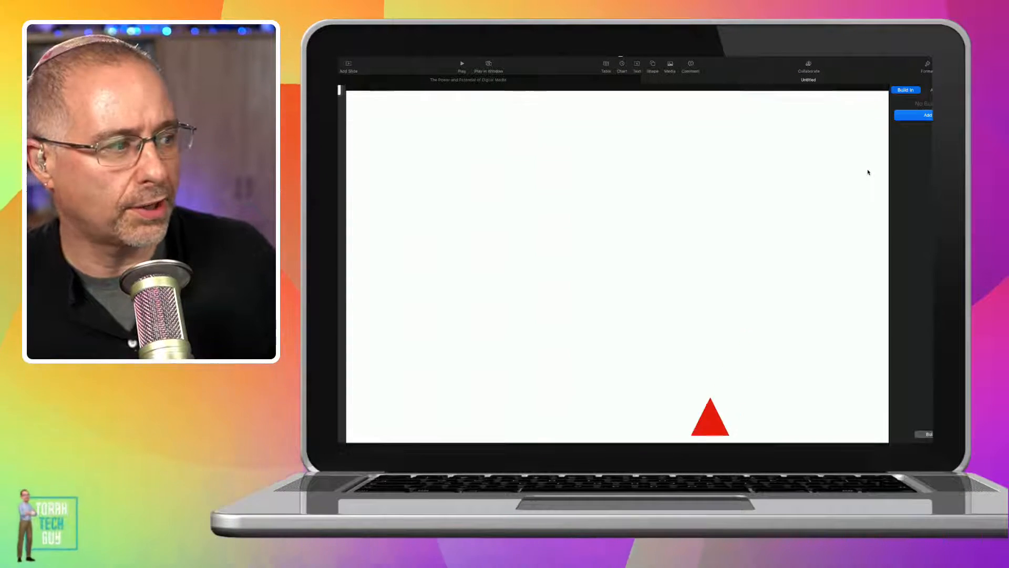
{"action": "scroll", "coordinate": [868, 172], "scroll_direction": "down", "scroll_amount": 10}
{"action": "scroll", "coordinate": [869, 173], "scroll_direction": "up", "scroll_amount": 5}
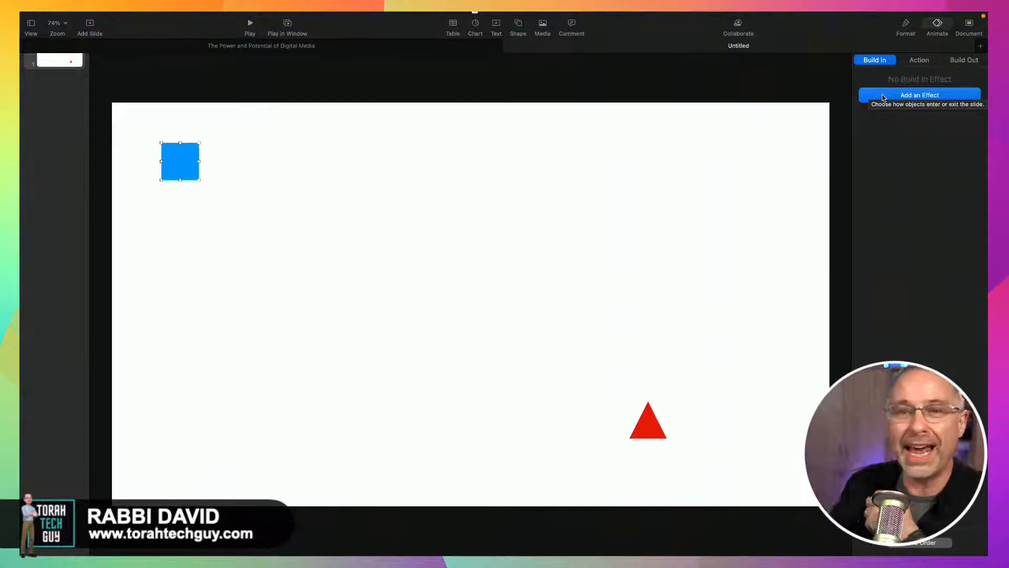
{"action": "left_click", "coordinate": [883, 97]}
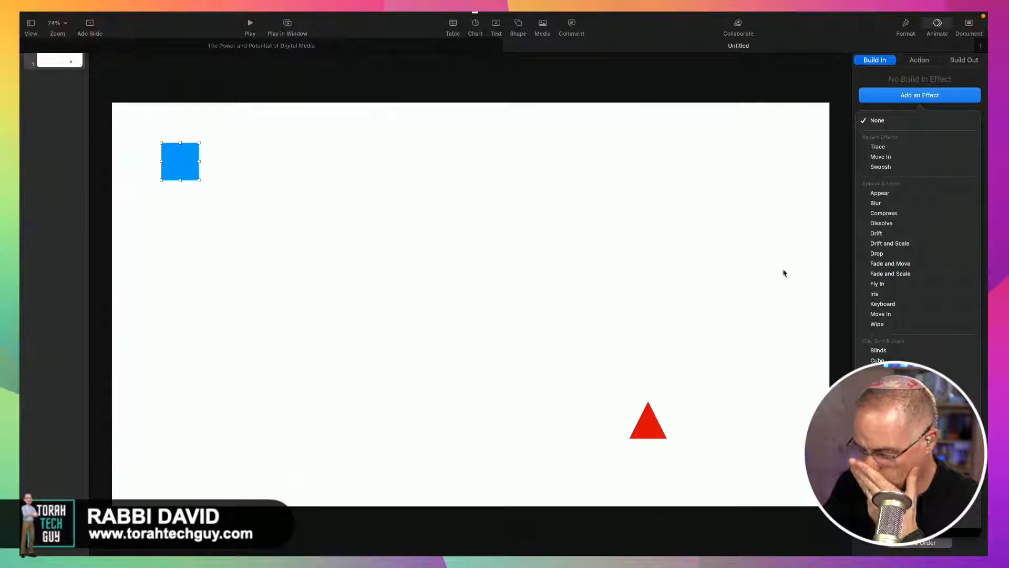
{"action": "left_click", "coordinate": [614, 252]}
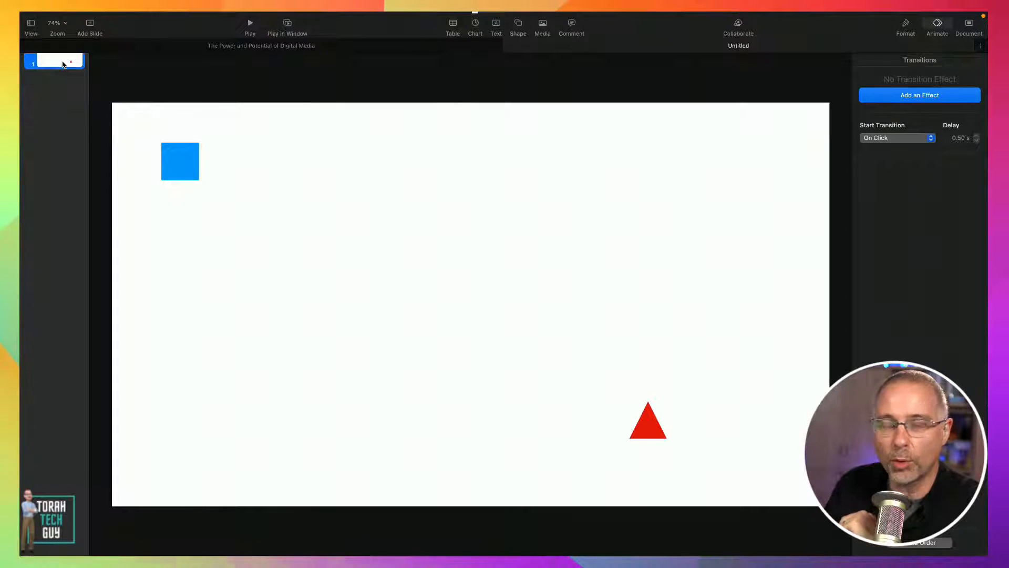
{"action": "left_click", "coordinate": [919, 96]}
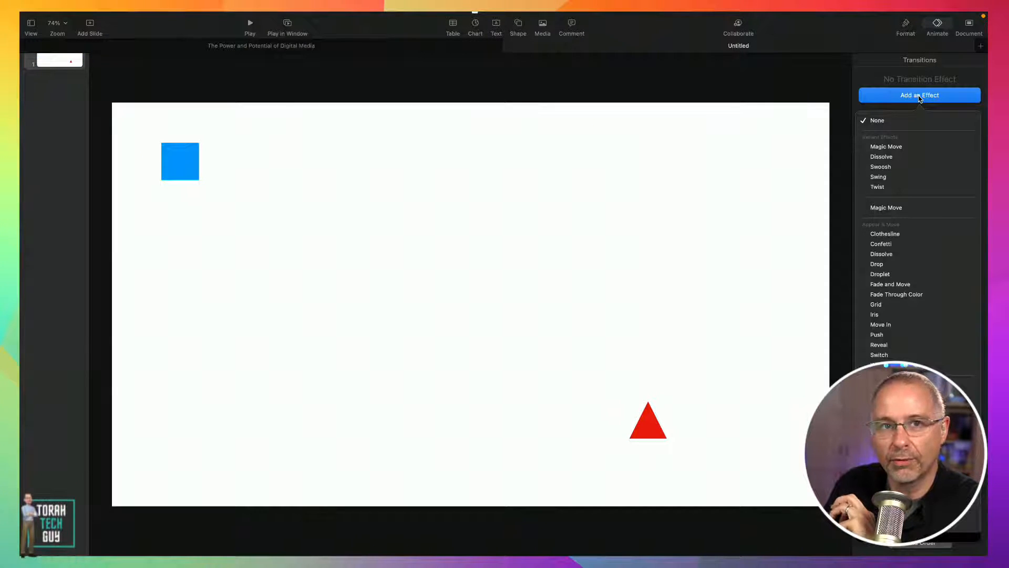
{"action": "left_click", "coordinate": [728, 103]}
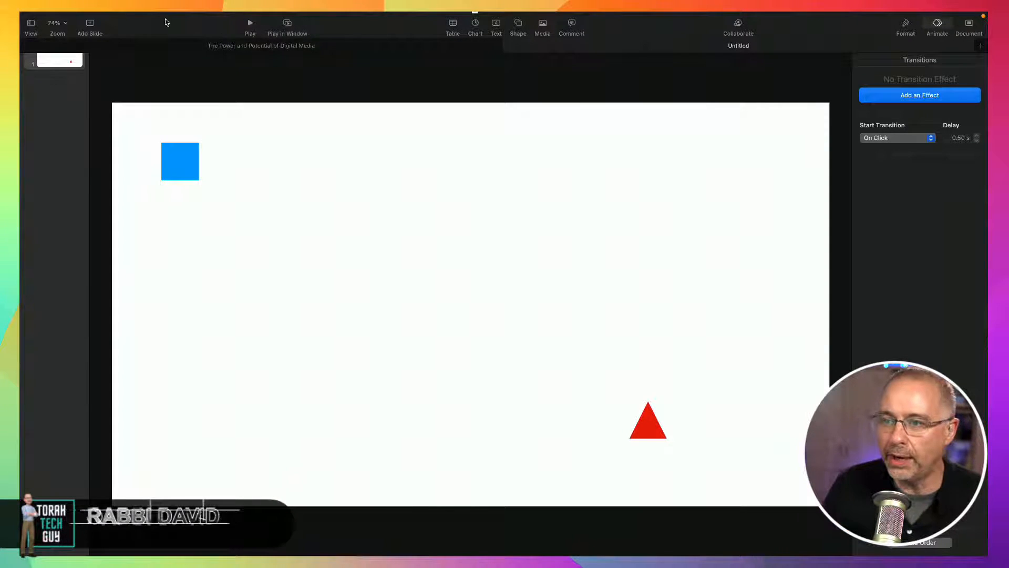
Step: Add a second slide with the Title layout and delete all its placeholder text boxes to leave it empty
{"action": "left_click", "coordinate": [90, 44]}
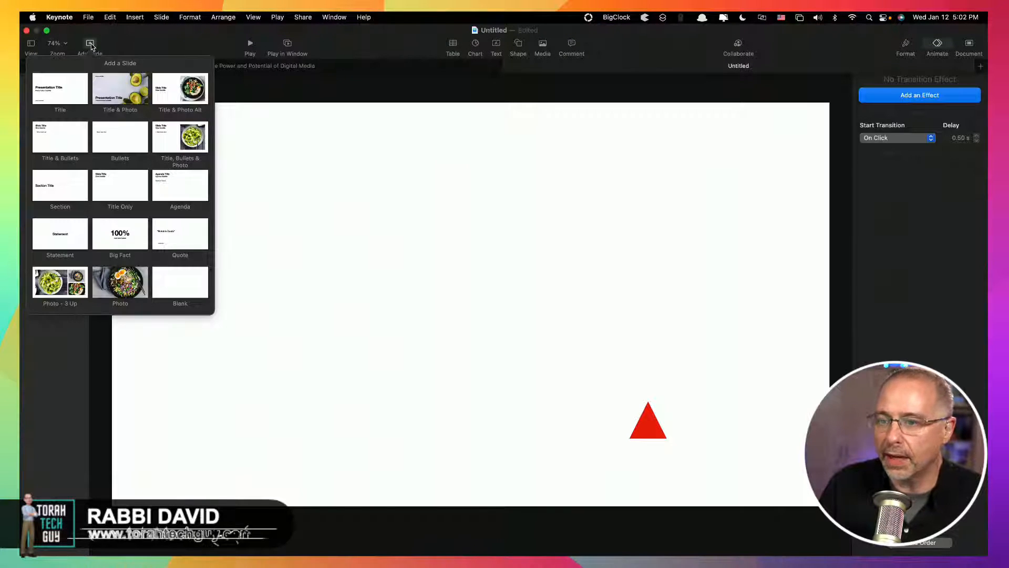
{"action": "left_click", "coordinate": [78, 89]}
{"action": "left_click_drag", "start_coordinate": [295, 149], "coordinate": [504, 496]}
{"action": "key", "text": "BackSpace"}
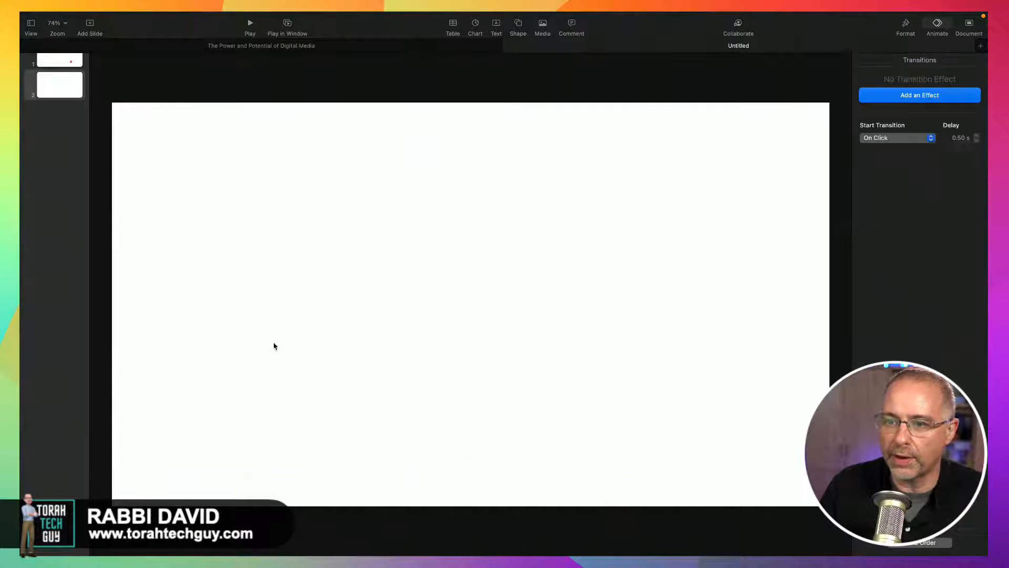
Step: Copy the blue square from slide 1 onto slide 2 and place it there enlarged at about x 1370 pt, y 397 pt
{"action": "left_click", "coordinate": [62, 62]}
{"action": "left_click", "coordinate": [171, 156]}
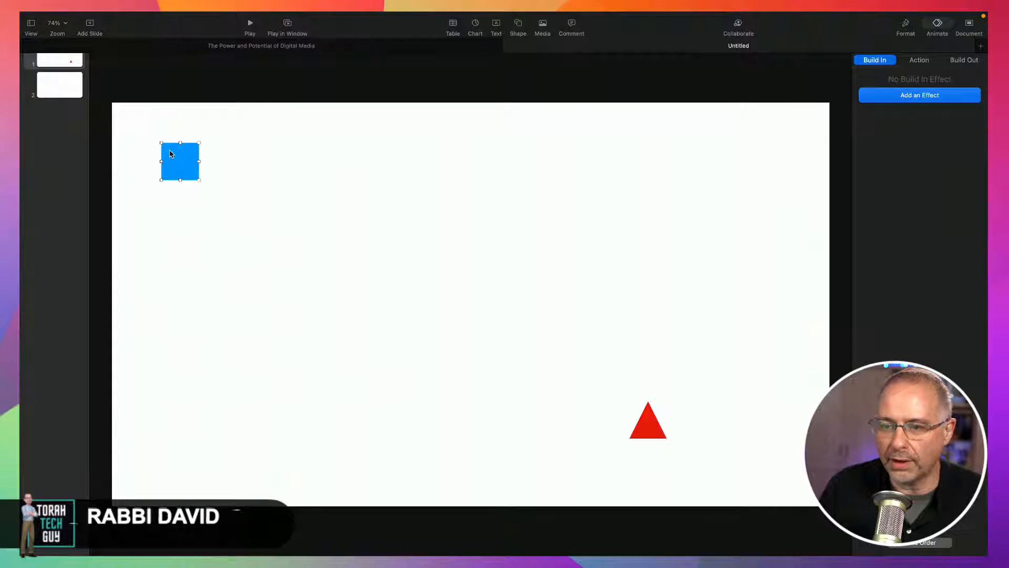
{"action": "left_click", "coordinate": [57, 90]}
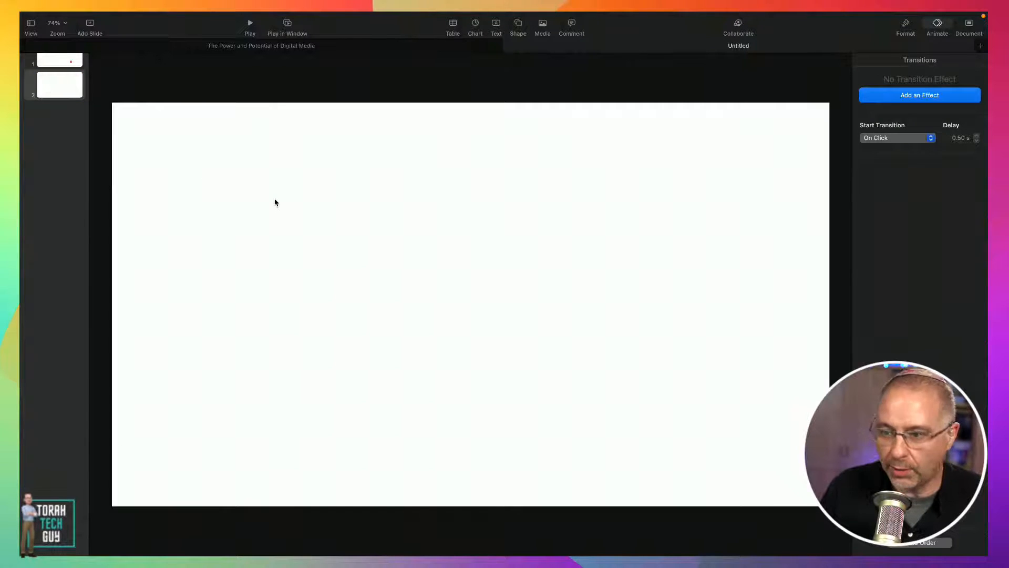
{"action": "key", "text": "super+v"}
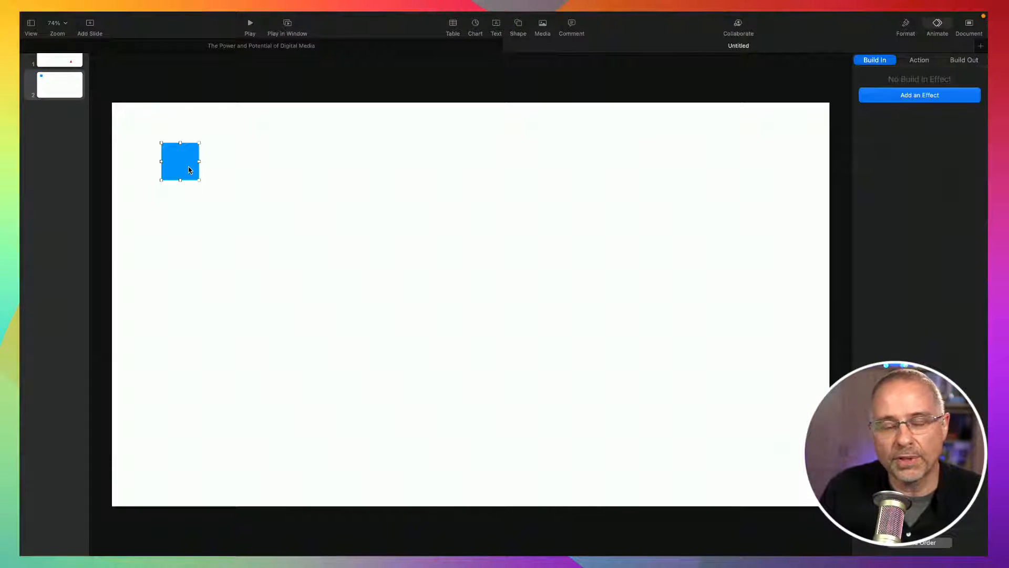
{"action": "left_click_drag", "start_coordinate": [188, 170], "coordinate": [445, 252]}
{"action": "left_click_drag", "start_coordinate": [370, 379], "coordinate": [697, 360]}
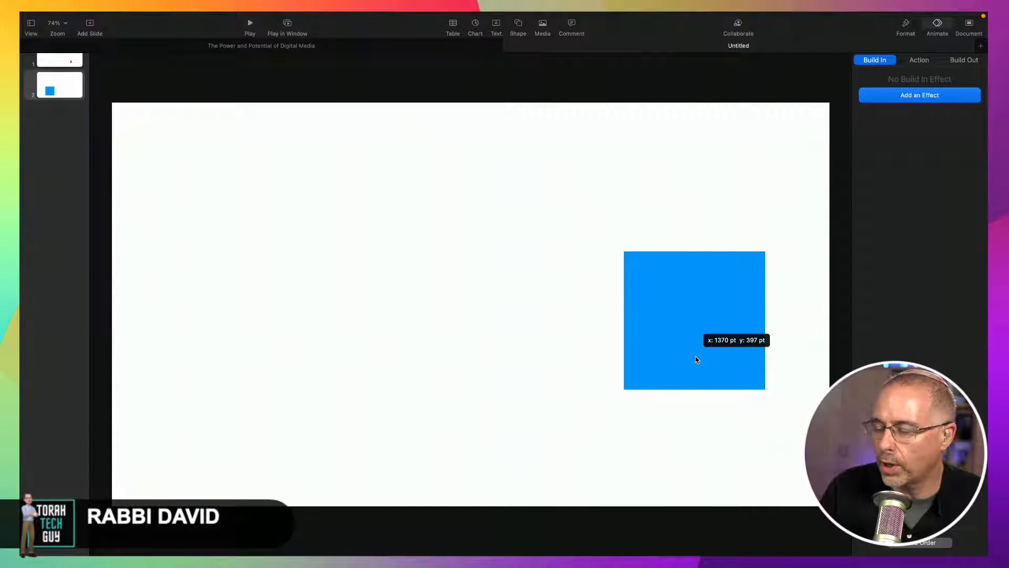
Step: Copy the red triangle from slide 1 onto slide 2 and place it there as a much taller triangle on the slide's left side
{"action": "left_click", "coordinate": [57, 61]}
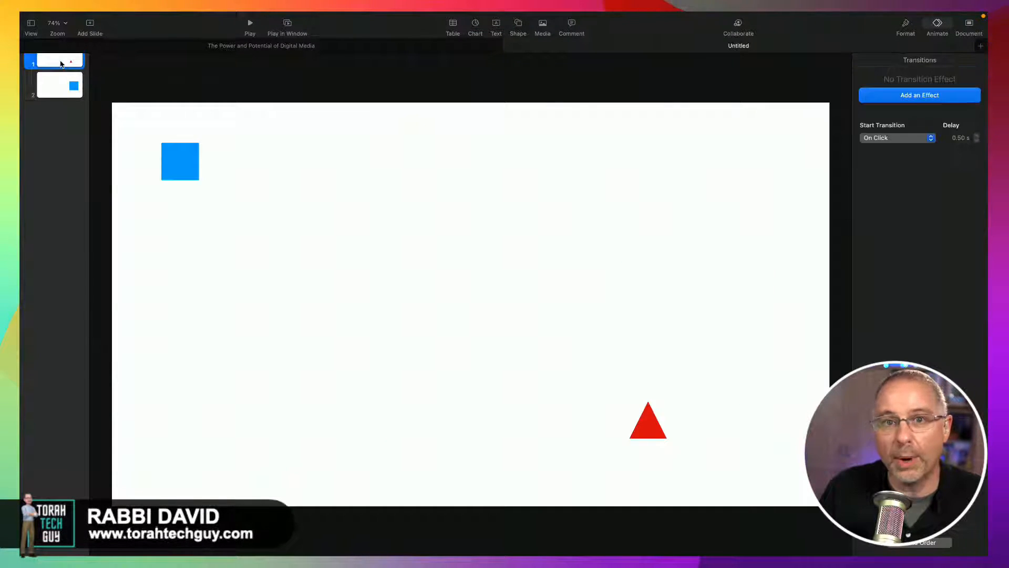
{"action": "left_click", "coordinate": [651, 427]}
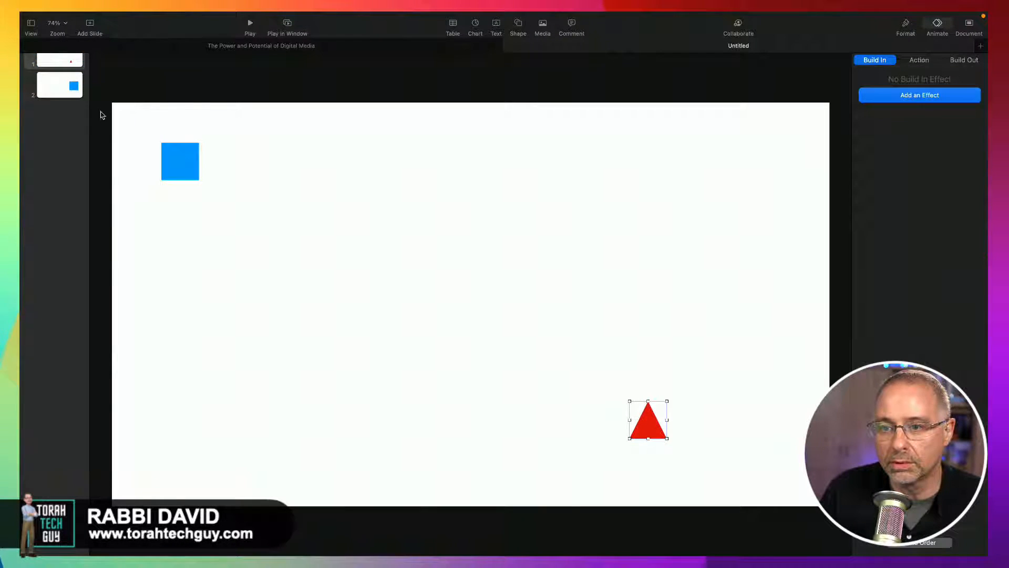
{"action": "left_click", "coordinate": [66, 93]}
{"action": "key", "text": "super+v"}
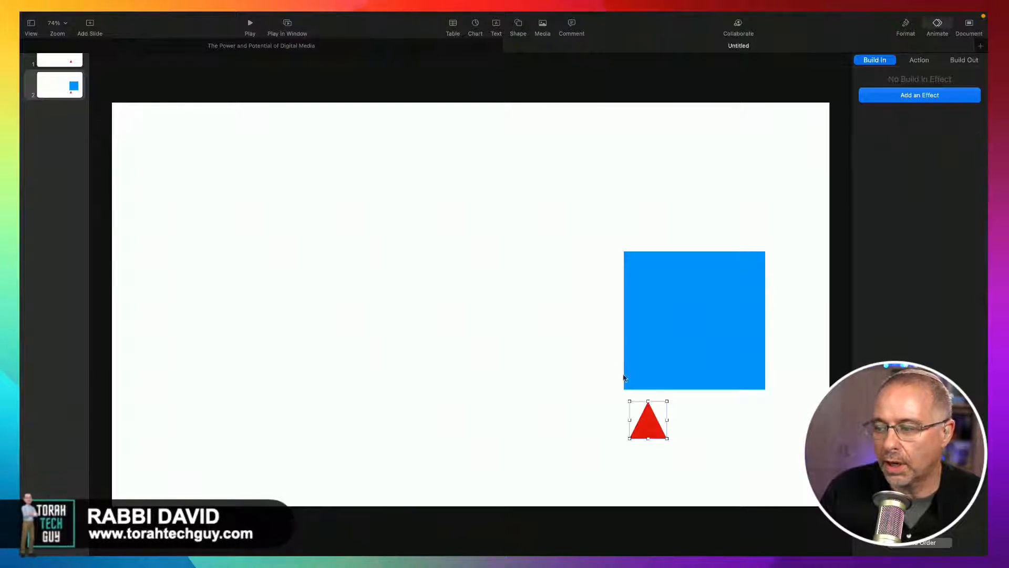
{"action": "left_click_drag", "start_coordinate": [658, 420], "coordinate": [292, 382]}
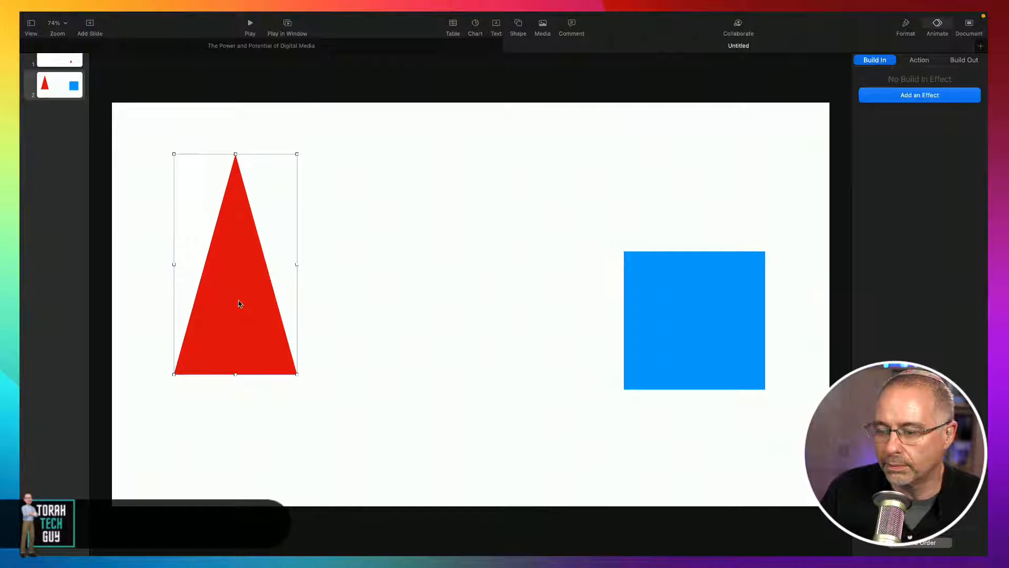
{"action": "left_click_drag", "start_coordinate": [239, 304], "coordinate": [243, 367]}
{"action": "left_click", "coordinate": [355, 284]}
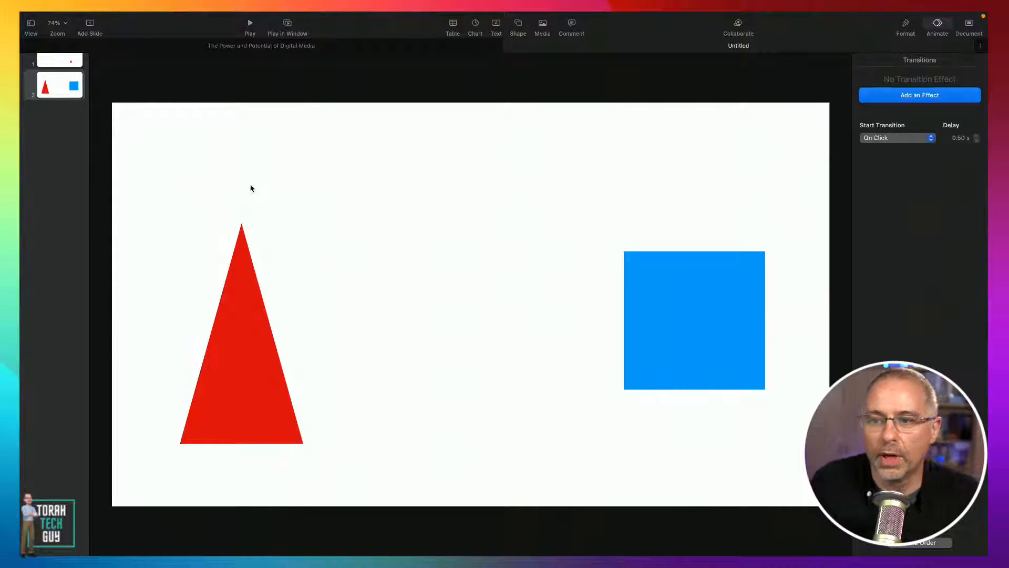
Step: Compare the blue square and red triangle on slide 1 with the same shapes on slide 2
{"action": "left_click", "coordinate": [70, 61]}
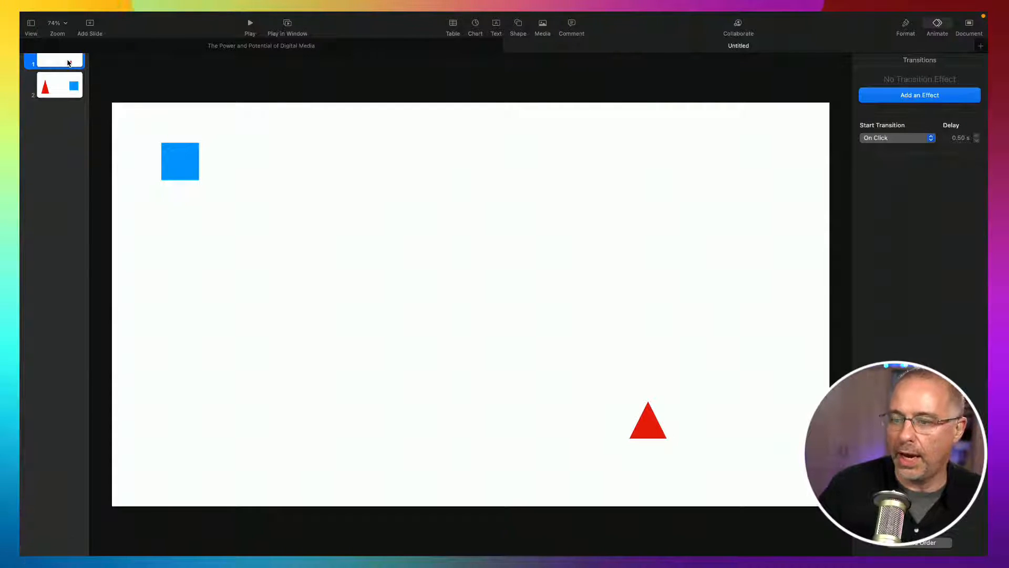
{"action": "left_click", "coordinate": [181, 161]}
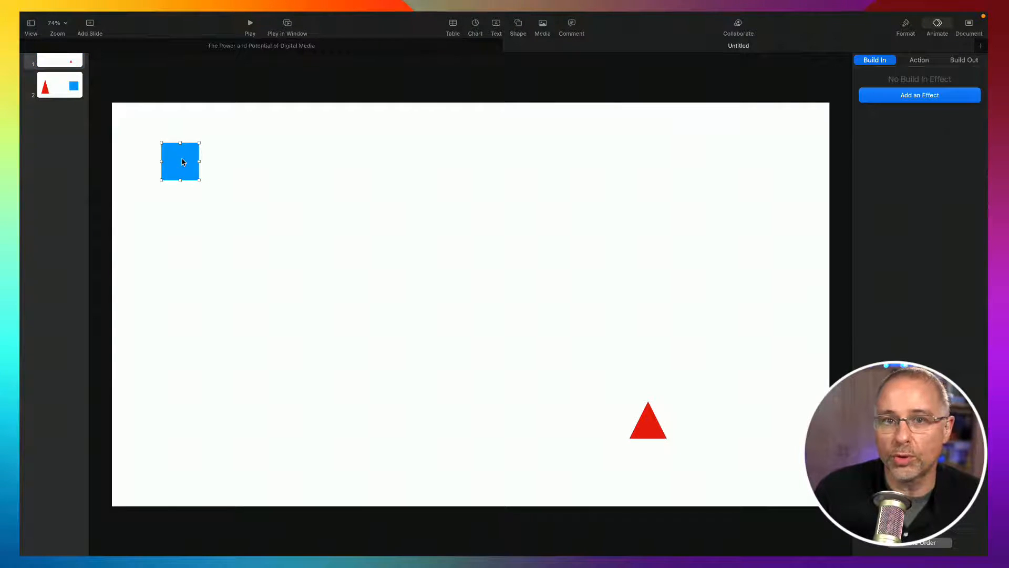
{"action": "left_click", "coordinate": [643, 418]}
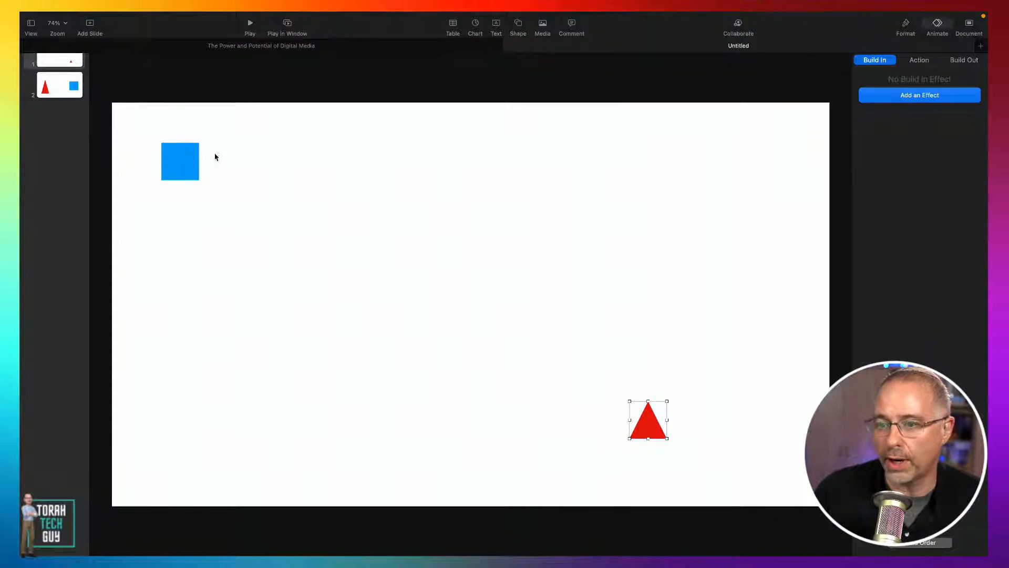
{"action": "left_click", "coordinate": [55, 89]}
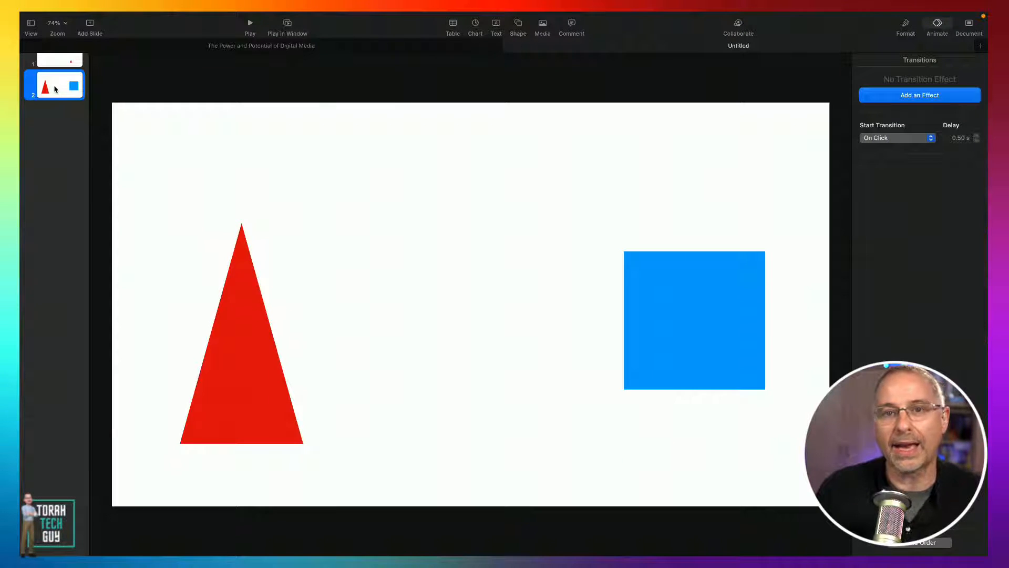
{"action": "left_click", "coordinate": [266, 371]}
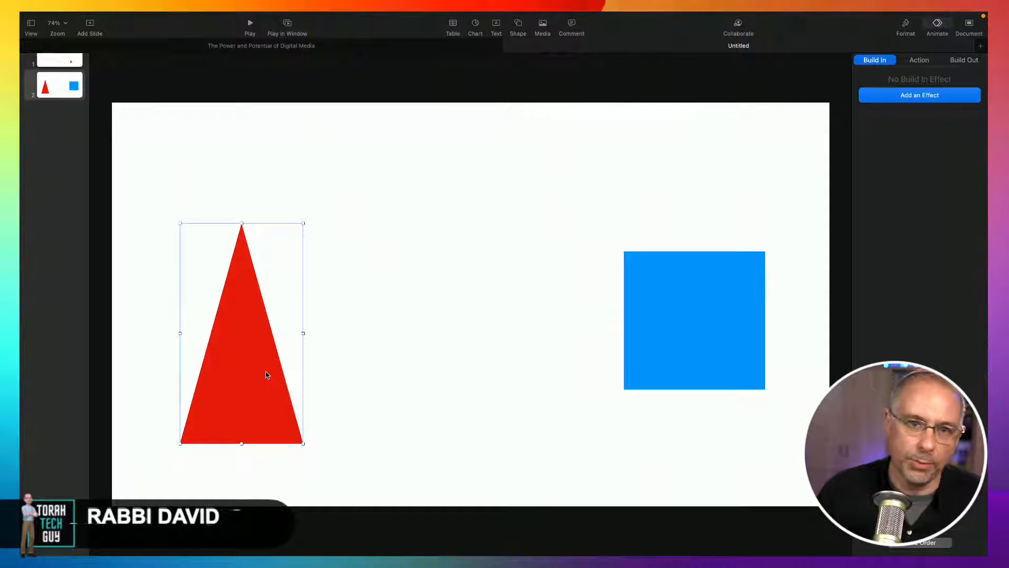
Step: Apply the Magic Move transition to slide 1
{"action": "left_click", "coordinate": [66, 66]}
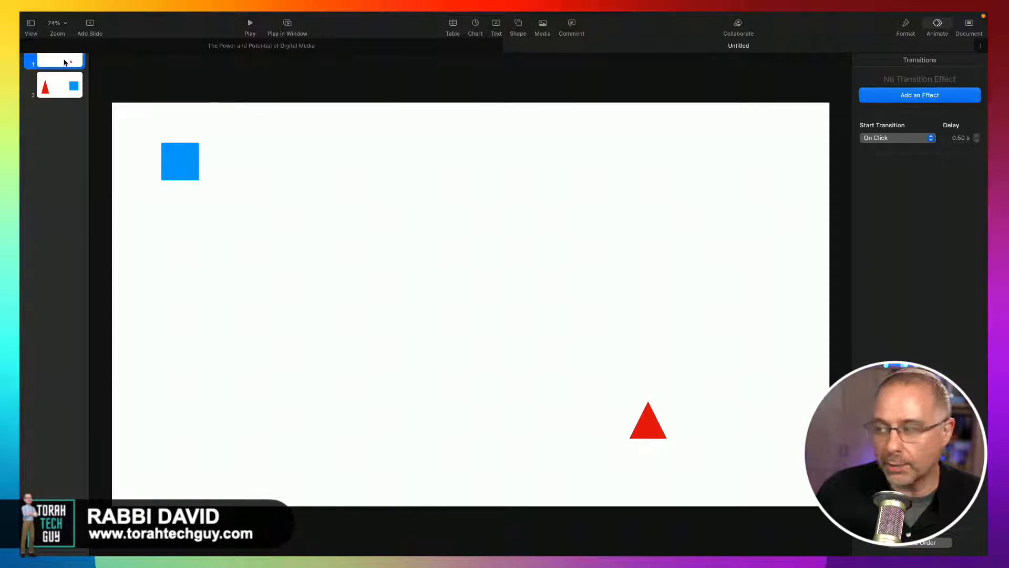
{"action": "left_click", "coordinate": [919, 95]}
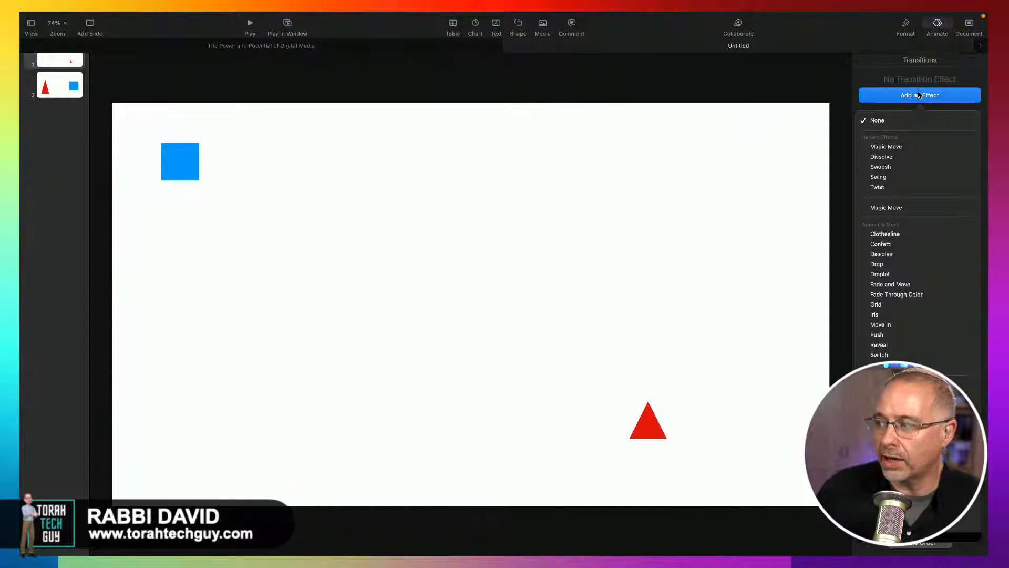
{"action": "left_click", "coordinate": [913, 149]}
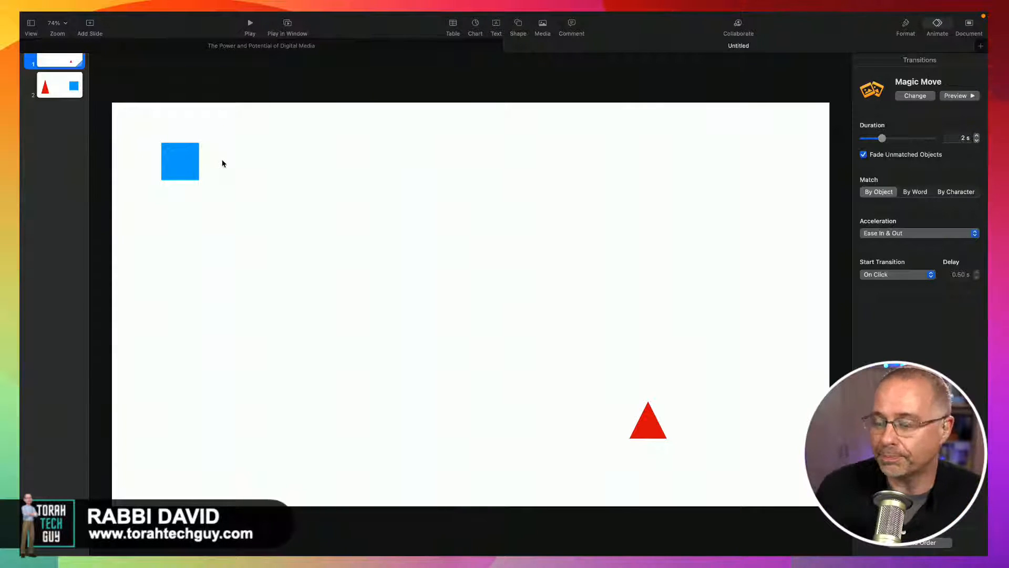
Step: Add a third slide with the Title layout after slide 2 and delete all its placeholder text boxes
{"action": "left_click", "coordinate": [64, 90]}
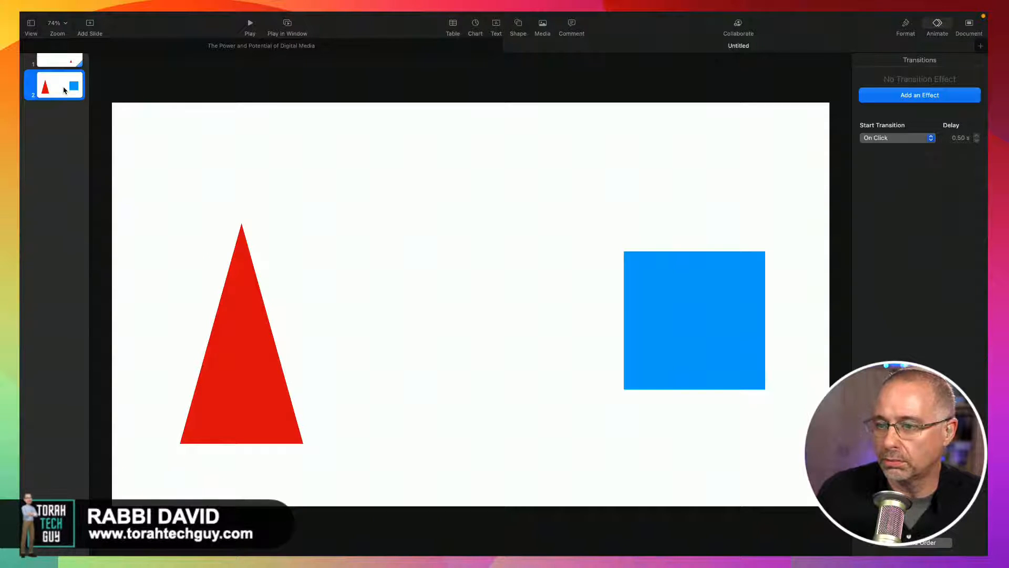
{"action": "left_click", "coordinate": [90, 23]}
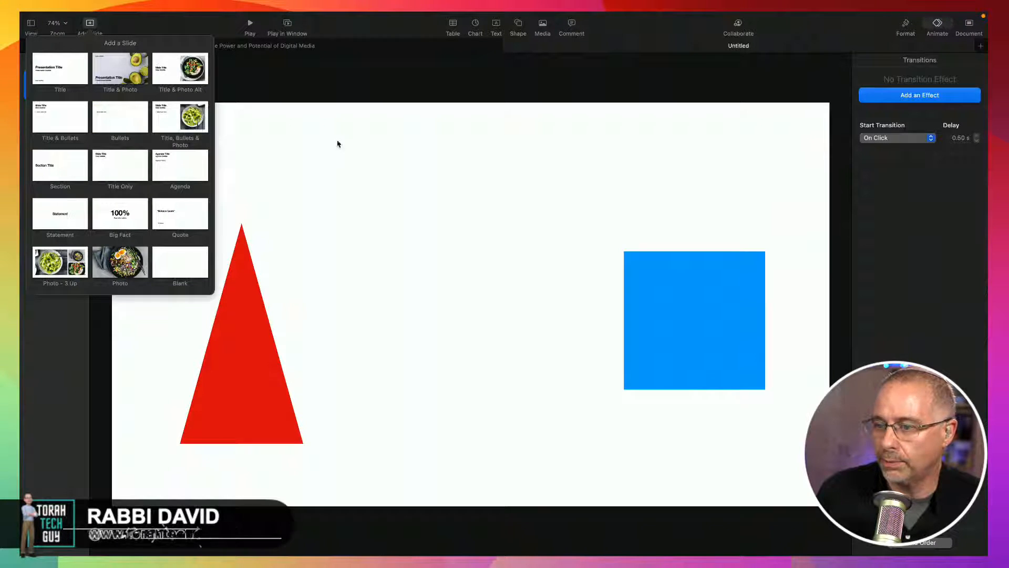
{"action": "left_click", "coordinate": [59, 79]}
{"action": "left_click_drag", "start_coordinate": [355, 145], "coordinate": [482, 433]}
{"action": "key", "text": "Delete"}
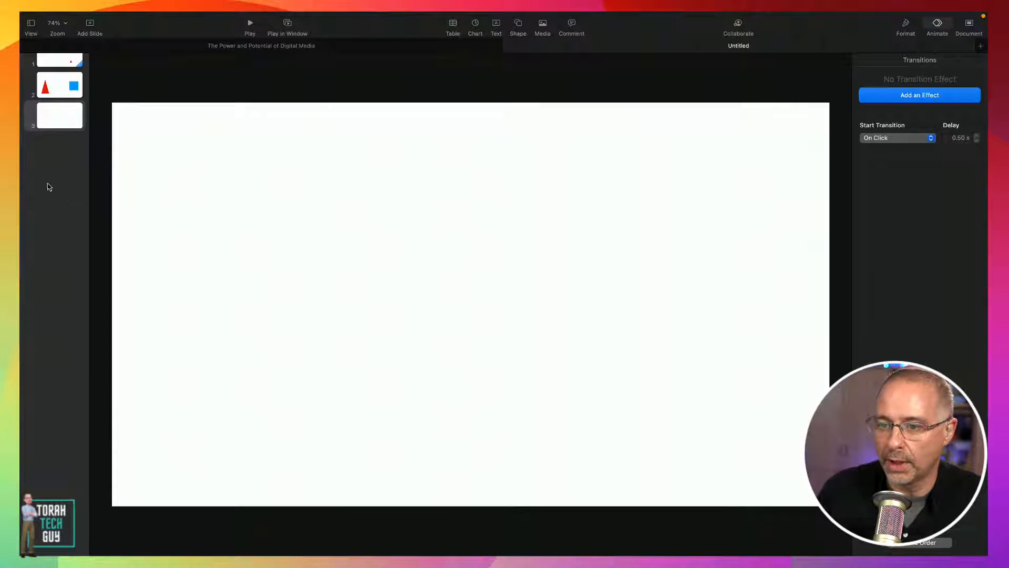
Step: Copy the red triangle and the blue square together from slide 2 onto slide 3
{"action": "left_click", "coordinate": [62, 87]}
{"action": "left_click", "coordinate": [229, 363]}
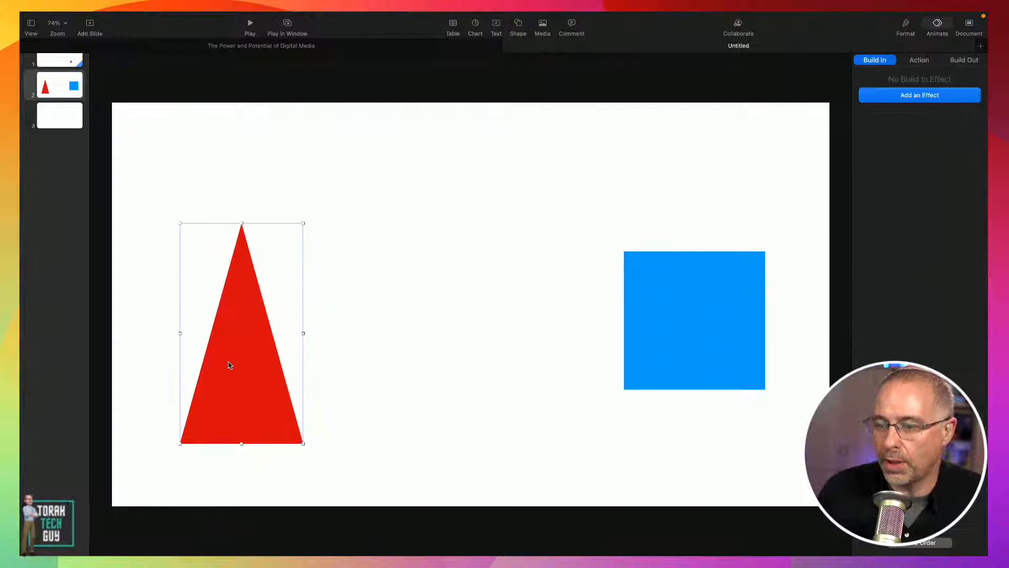
{"action": "left_click", "coordinate": [410, 304]}
{"action": "left_click", "coordinate": [252, 346]}
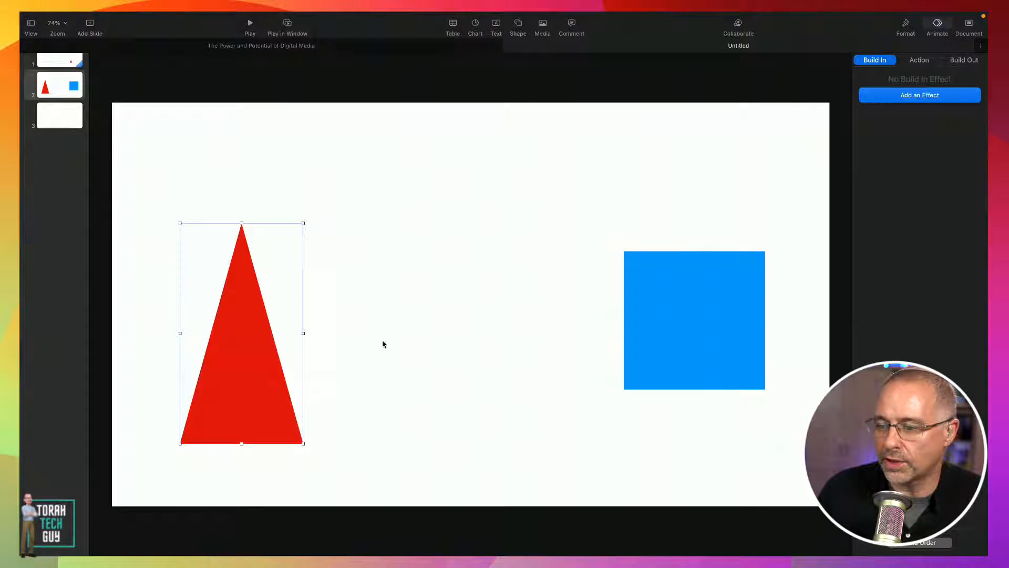
{"action": "left_click", "coordinate": [671, 338], "text": "shift"}
{"action": "left_click", "coordinate": [68, 126]}
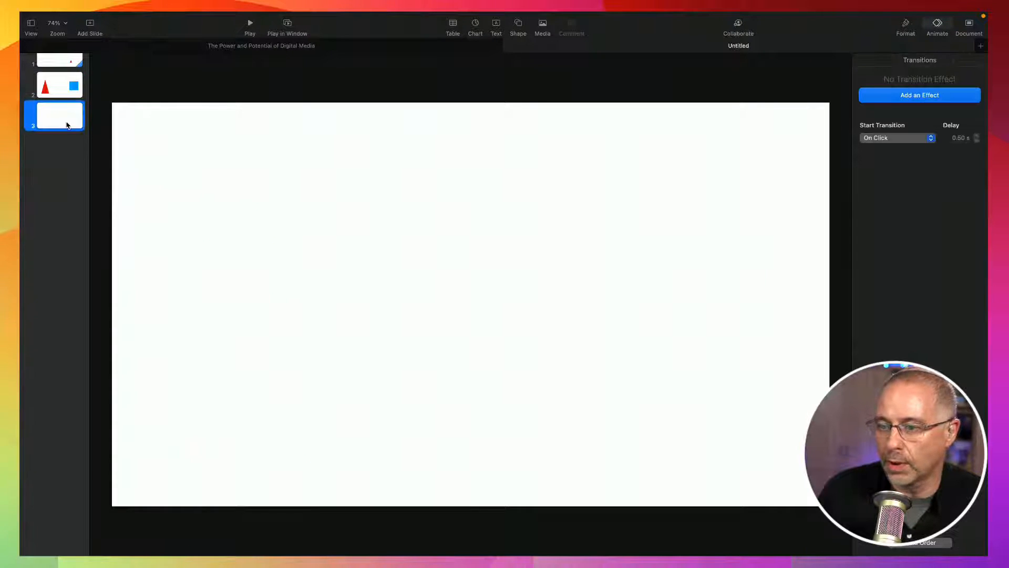
{"action": "key", "text": "super+v"}
{"action": "left_click", "coordinate": [335, 291]}
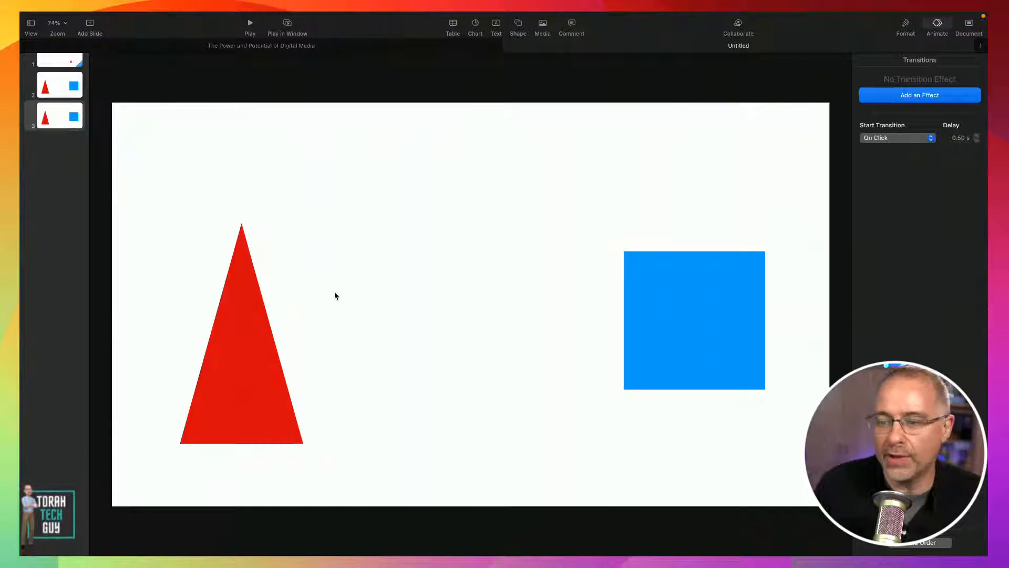
Step: Shrink the red triangle on slide 3 to a narrow spike near the slide's upper-left corner
{"action": "left_click", "coordinate": [262, 350]}
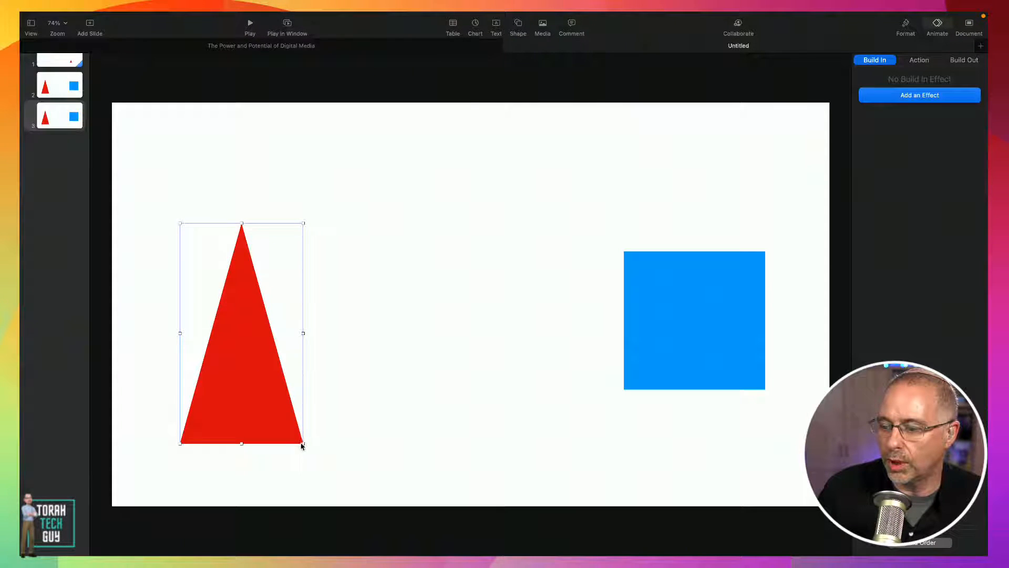
{"action": "left_click_drag", "start_coordinate": [302, 446], "coordinate": [158, 214]}
Step: Enlarge the blue square on slide 3 up and to the left into a wide rectangle filling most of the slide's right side
{"action": "left_click", "coordinate": [687, 338]}
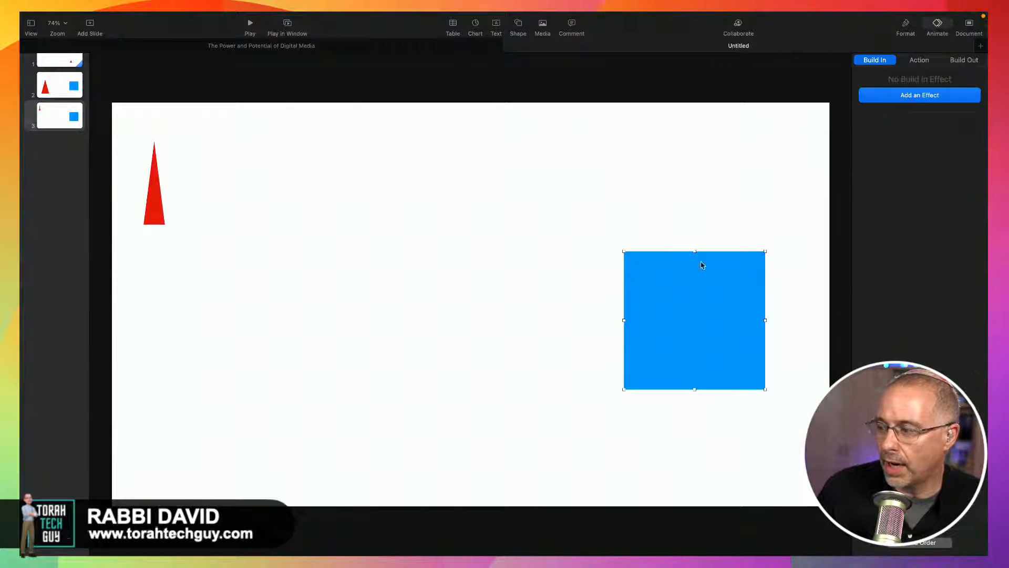
{"action": "left_click_drag", "start_coordinate": [623, 251], "coordinate": [325, 144]}
{"action": "left_click", "coordinate": [266, 342]}
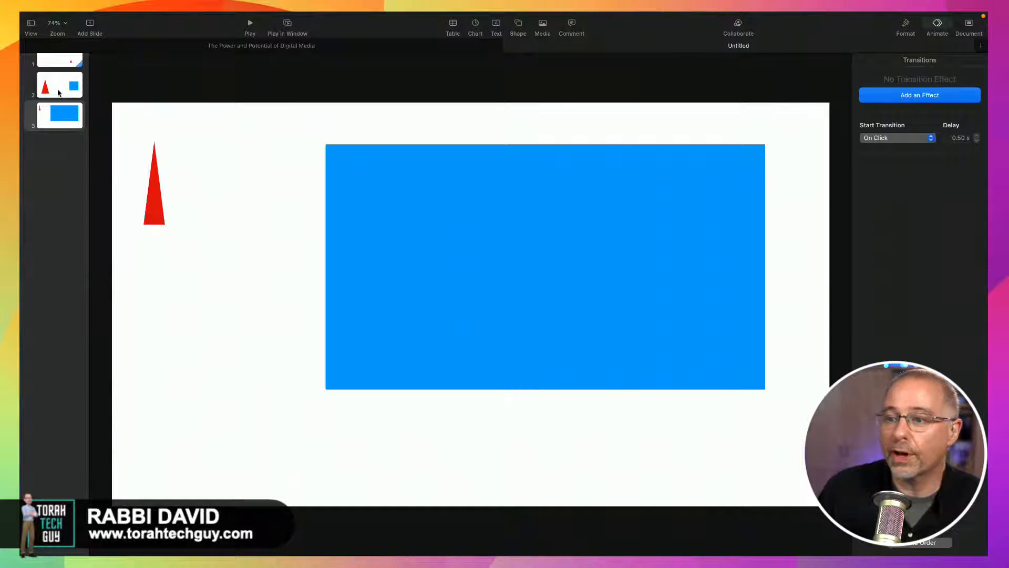
Step: Apply the Magic Move transition to slide 2
{"action": "left_click", "coordinate": [58, 92]}
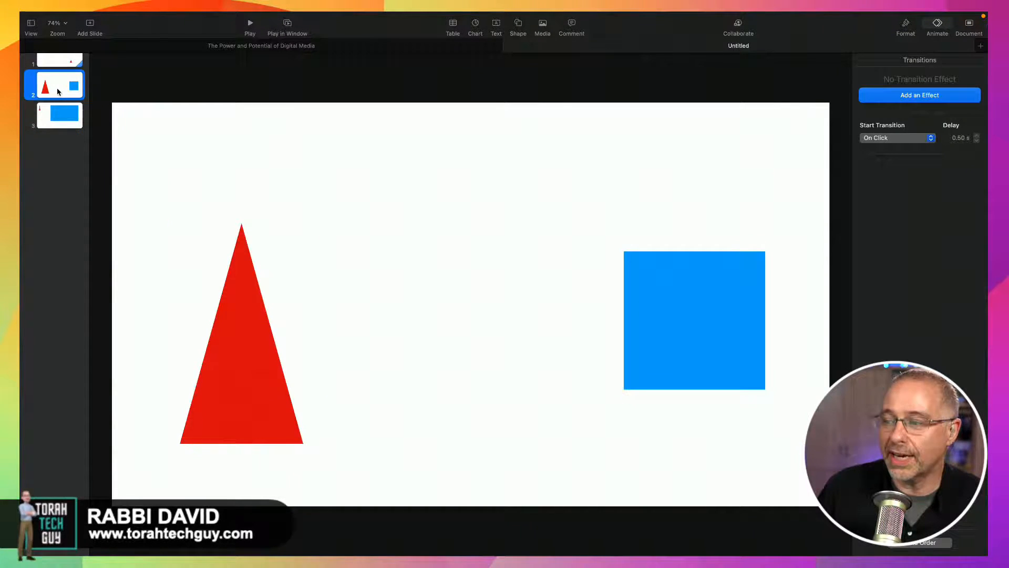
{"action": "left_click", "coordinate": [932, 98]}
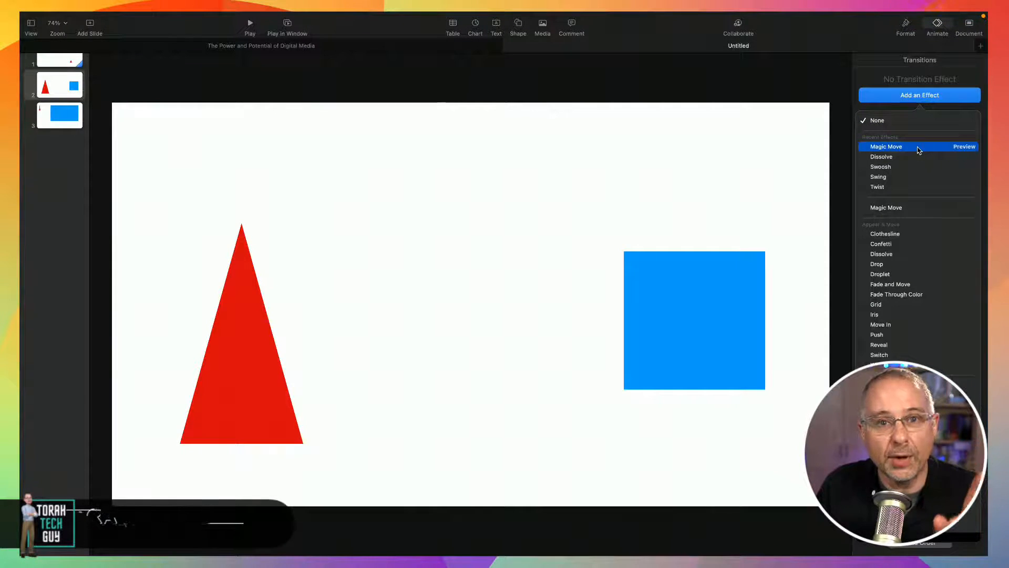
{"action": "left_click", "coordinate": [624, 157]}
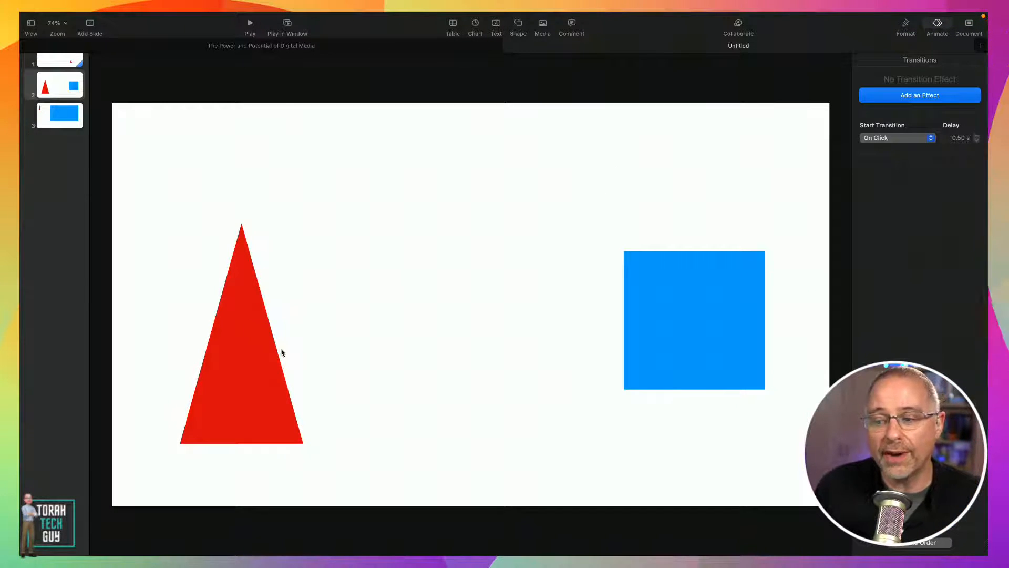
{"action": "left_click", "coordinate": [227, 373]}
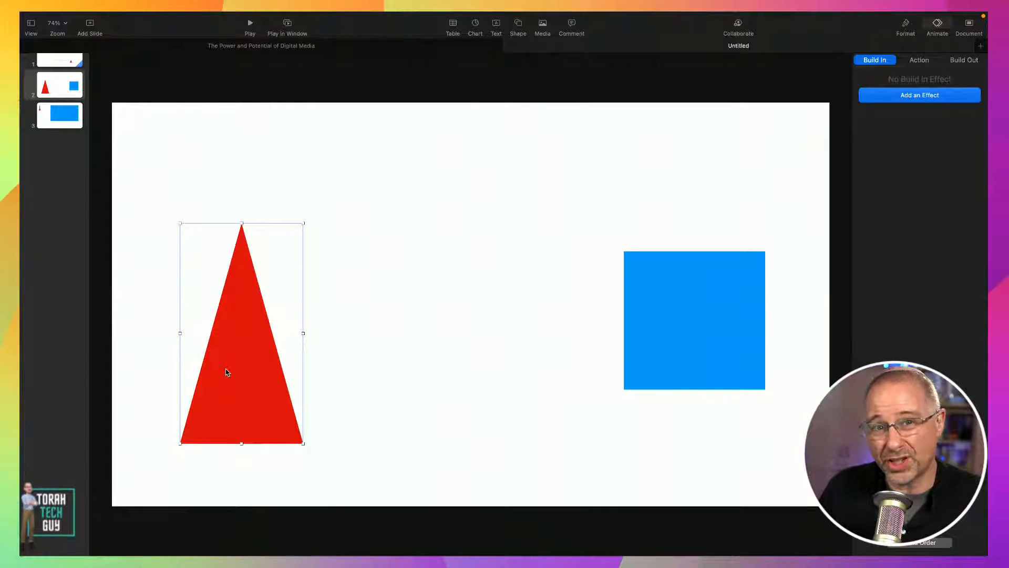
{"action": "left_click", "coordinate": [506, 256]}
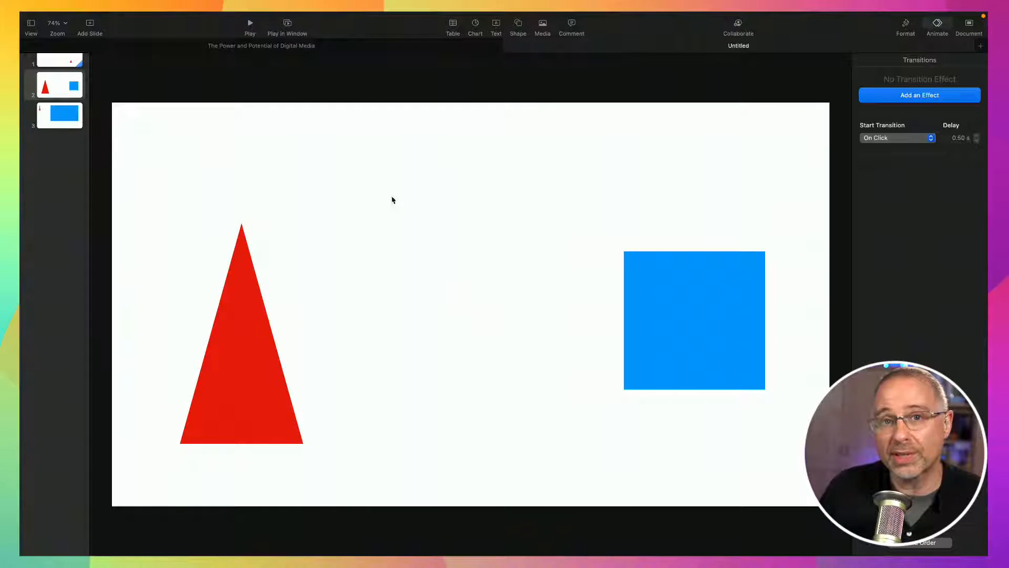
{"action": "left_click", "coordinate": [882, 94]}
{"action": "left_click", "coordinate": [877, 147]}
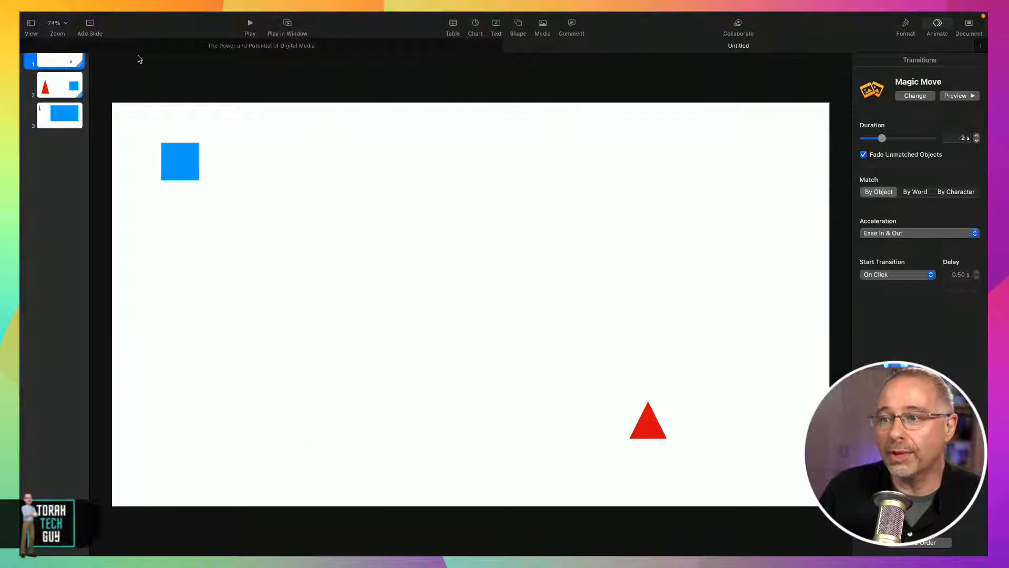
Step: Play the slideshow from slide 1 to check the Magic Move animations, and exit playback
{"action": "left_click", "coordinate": [287, 24]}
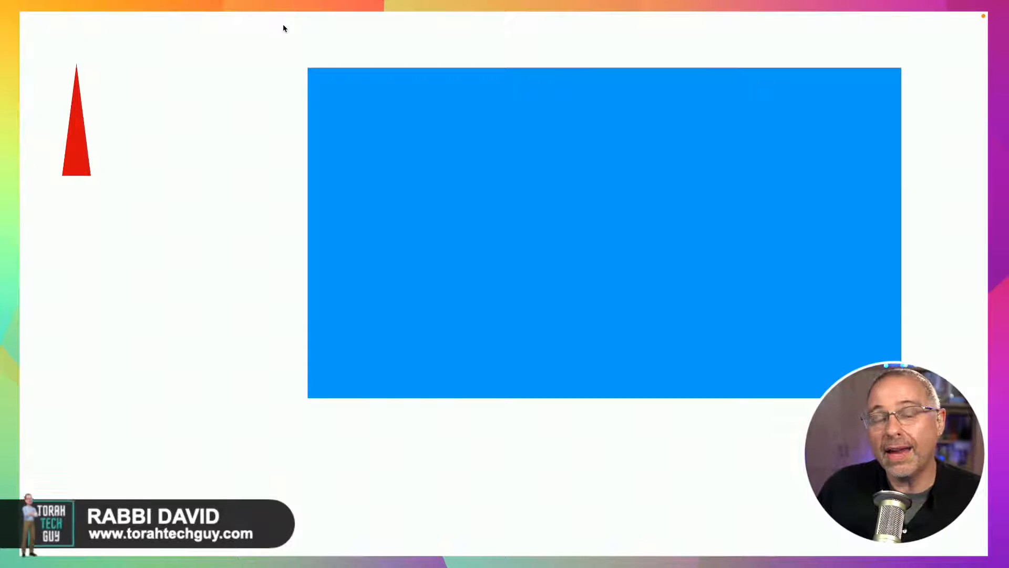
{"action": "key", "text": "Escape"}
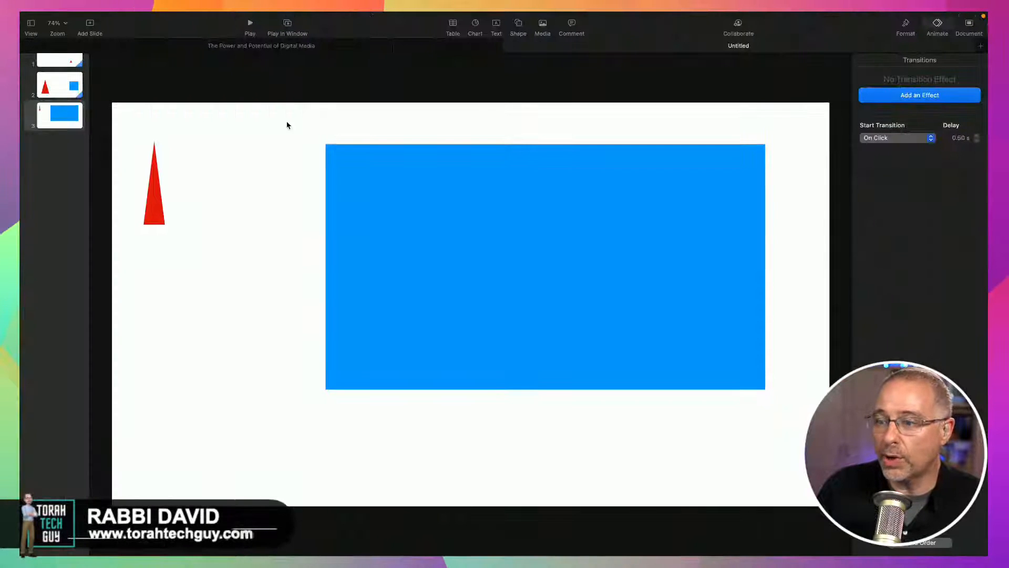
Step: Set the Magic Move transitions of slides 1 and 2 to start automatically
{"action": "left_click", "coordinate": [59, 60]}
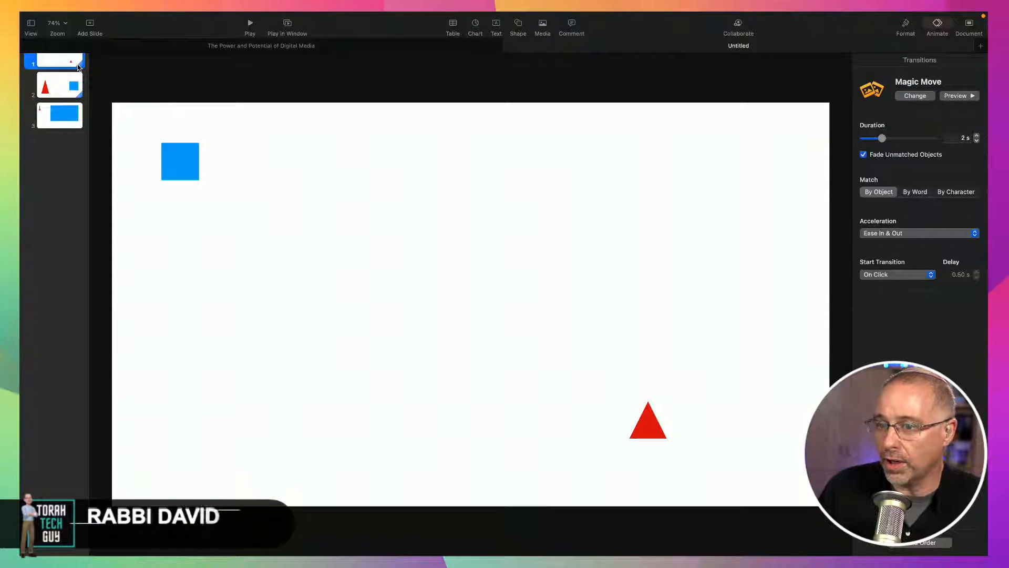
{"action": "left_click", "coordinate": [876, 275]}
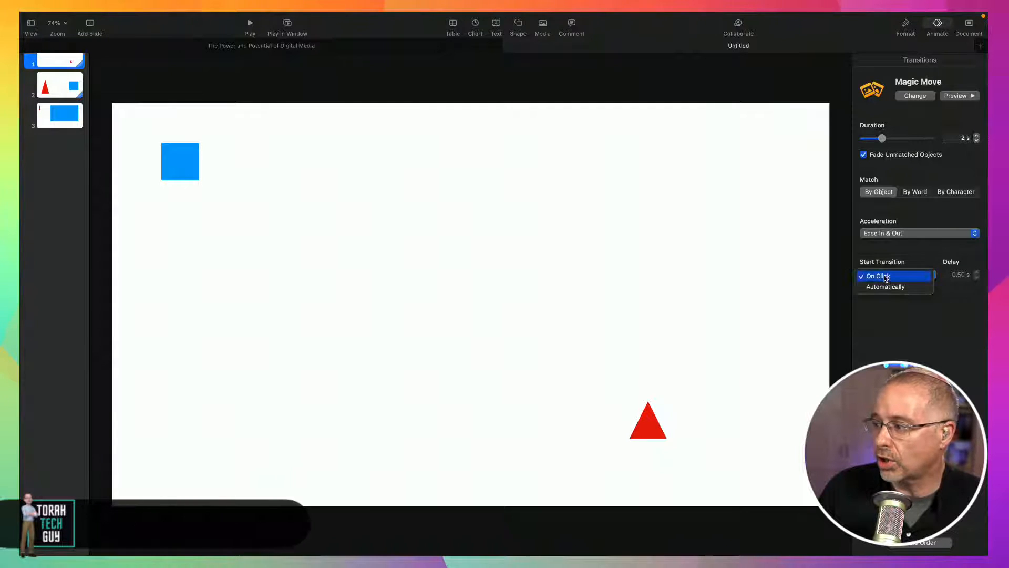
{"action": "left_click", "coordinate": [883, 285]}
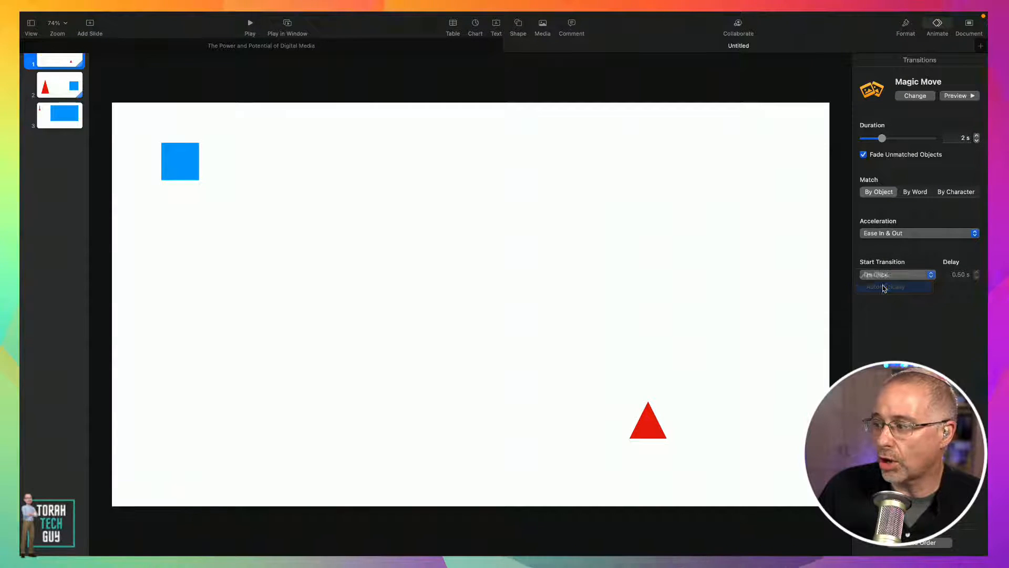
{"action": "left_click", "coordinate": [78, 94]}
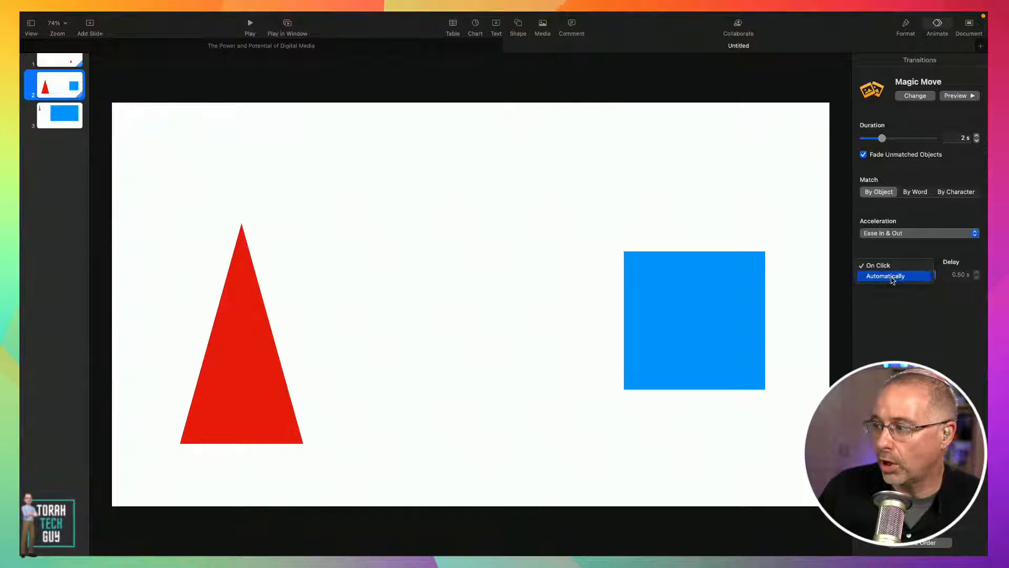
Step: Play the slideshow from slide 1 to check that both transitions run on their own, and exit playback
{"action": "left_click", "coordinate": [282, 31]}
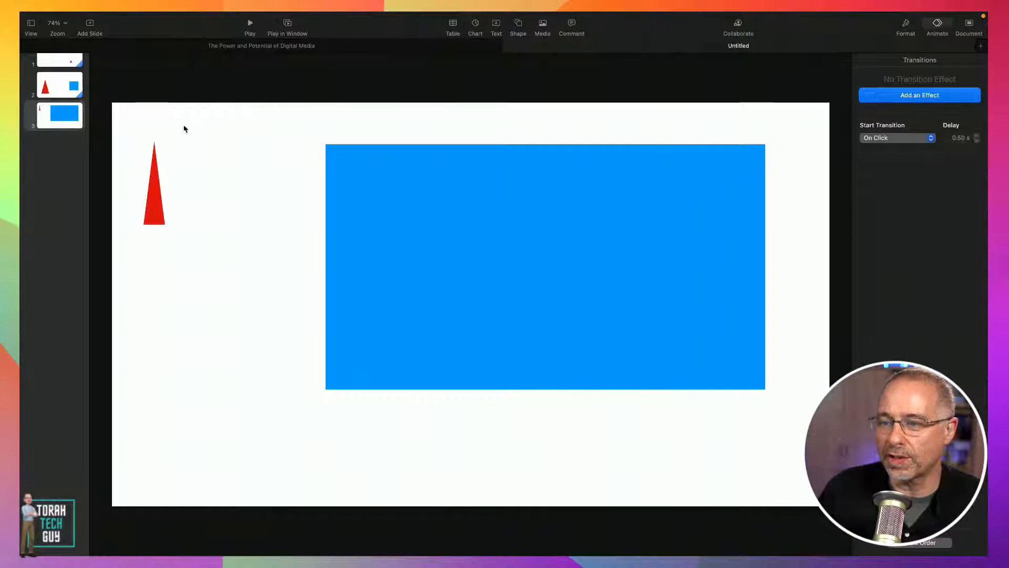
{"action": "left_click", "coordinate": [62, 67]}
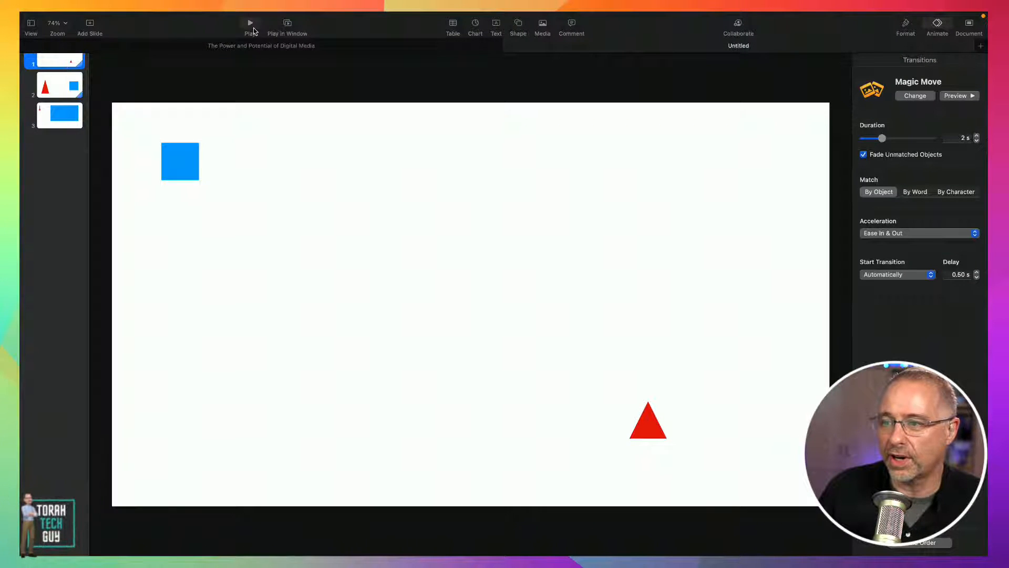
{"action": "left_click", "coordinate": [287, 25]}
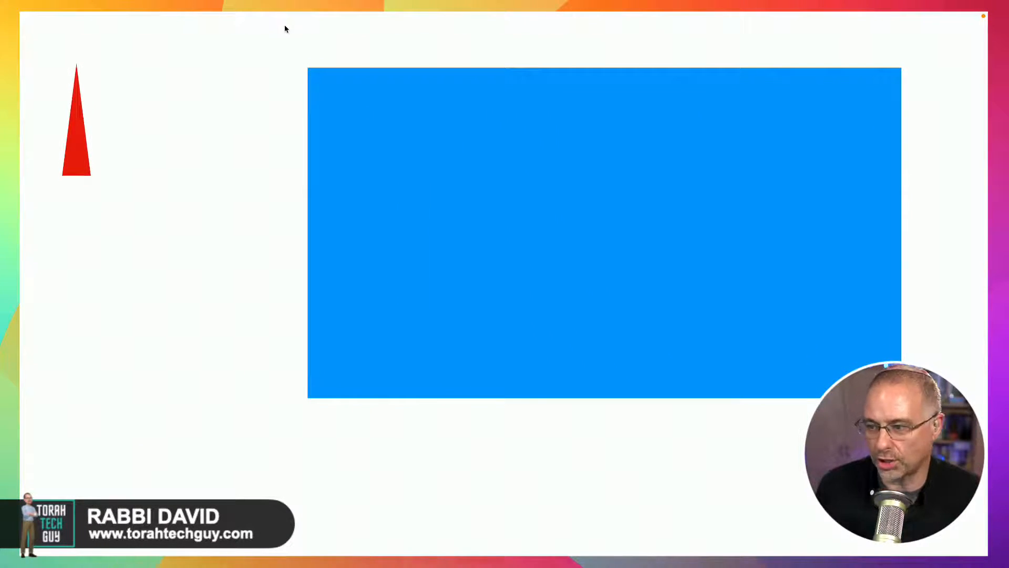
{"action": "key", "text": "Escape"}
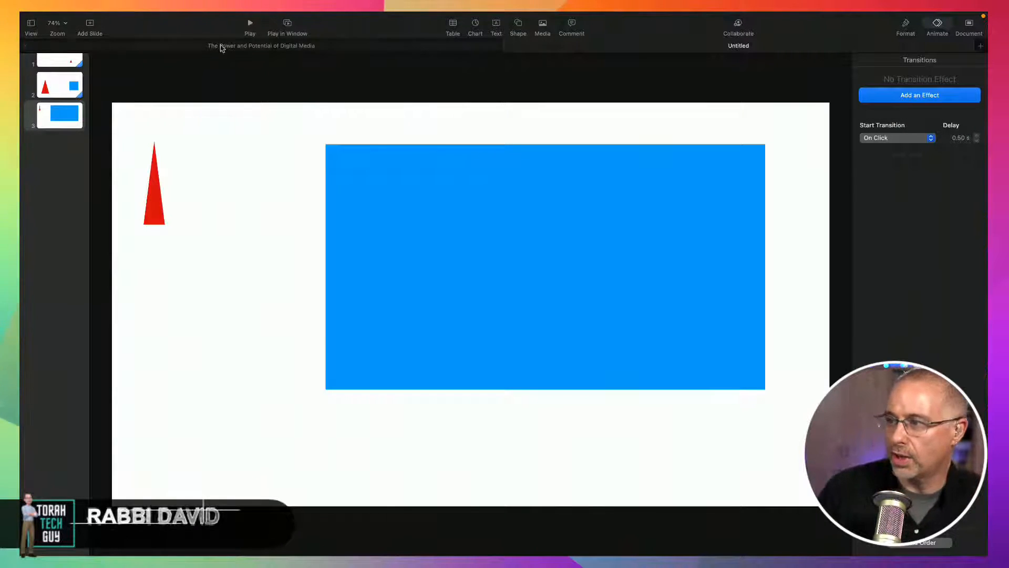
Step: Insert the image Eineni.png from the Streaming > Graphics > Check in folder on iCloud Drive into slide 3
{"action": "left_click", "coordinate": [544, 27]}
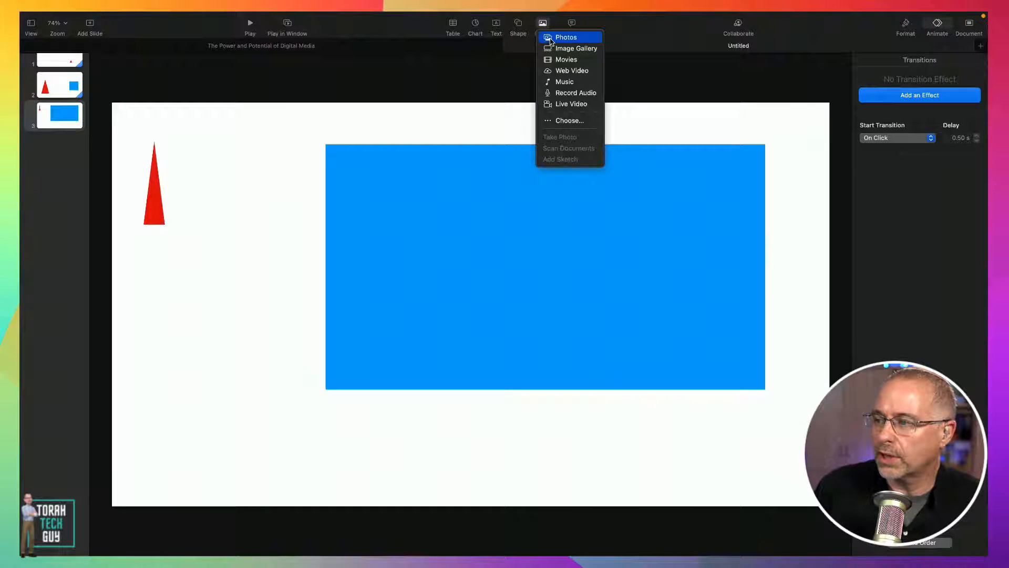
{"action": "left_click", "coordinate": [568, 121]}
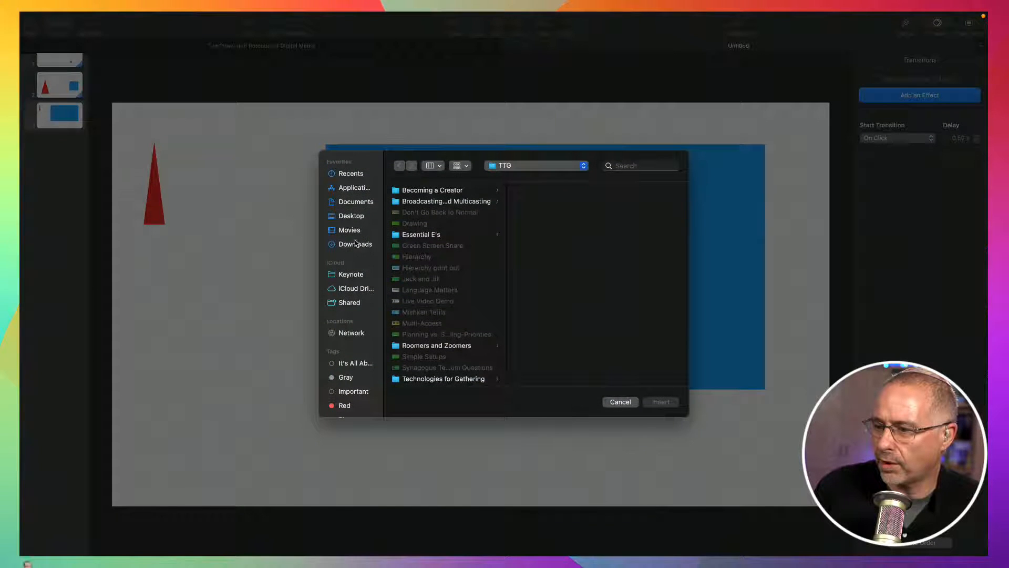
{"action": "left_click", "coordinate": [351, 274]}
{"action": "left_click", "coordinate": [357, 289]}
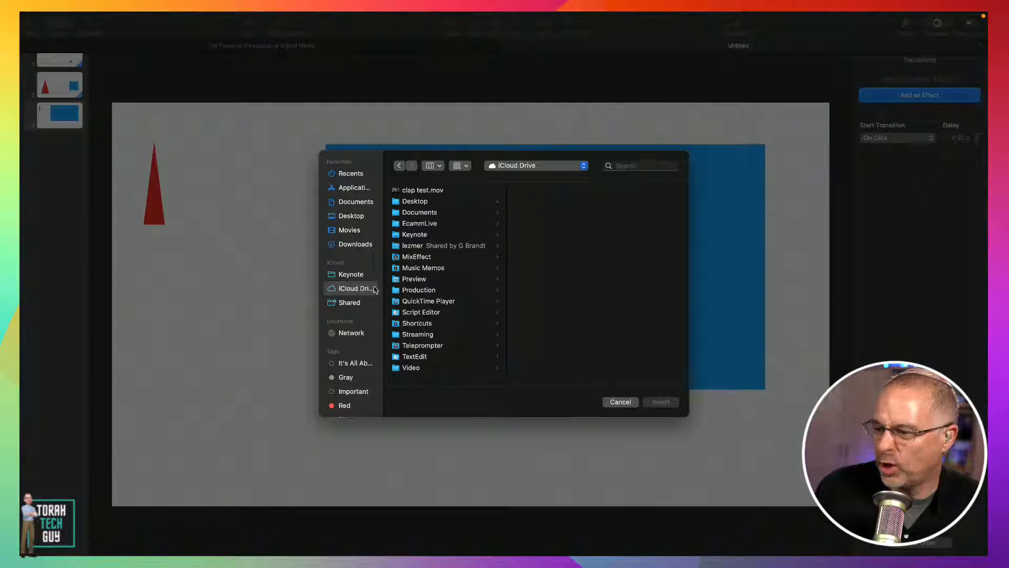
{"action": "left_click", "coordinate": [418, 334]}
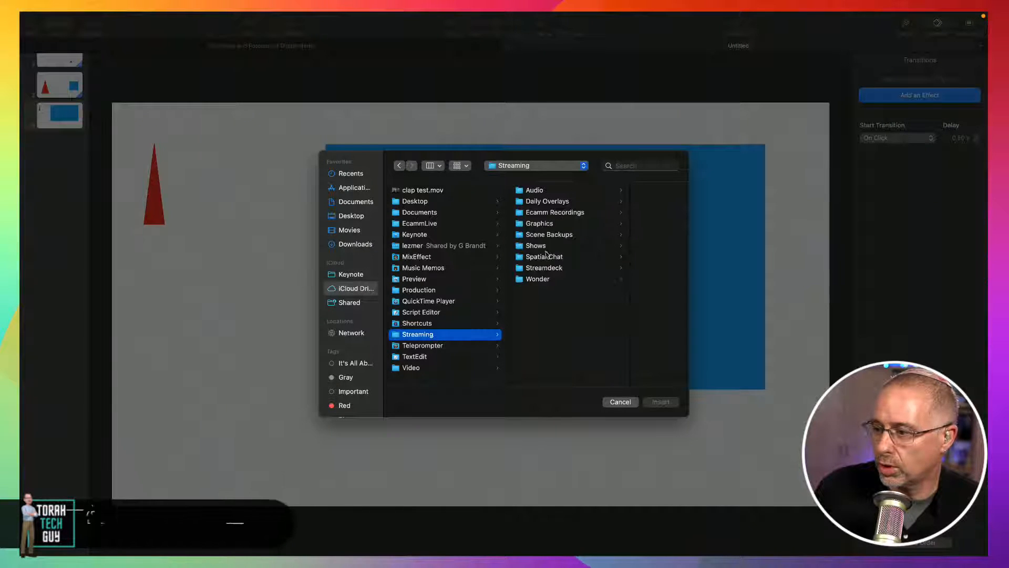
{"action": "left_click", "coordinate": [541, 224]}
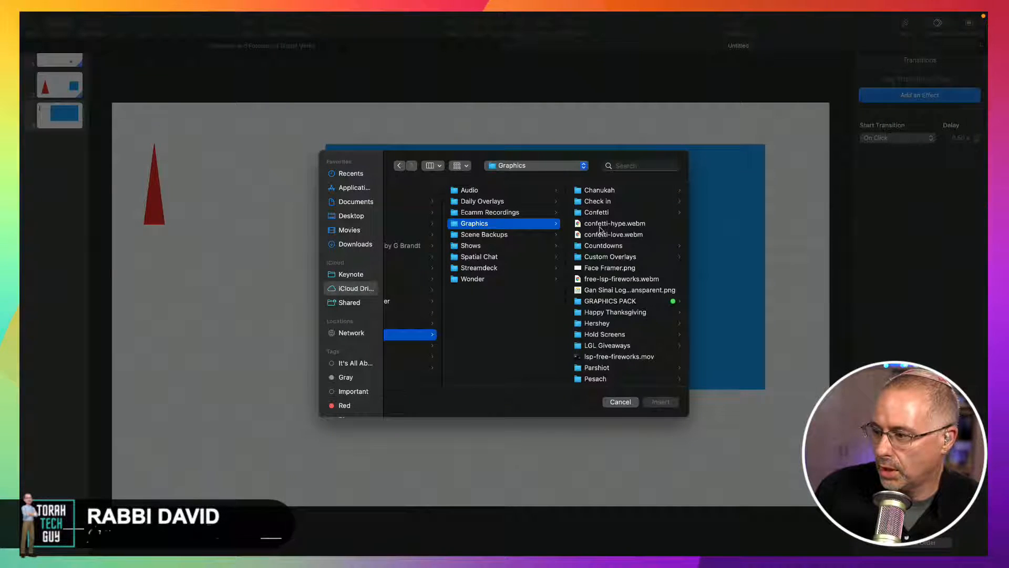
{"action": "left_click", "coordinate": [607, 200]}
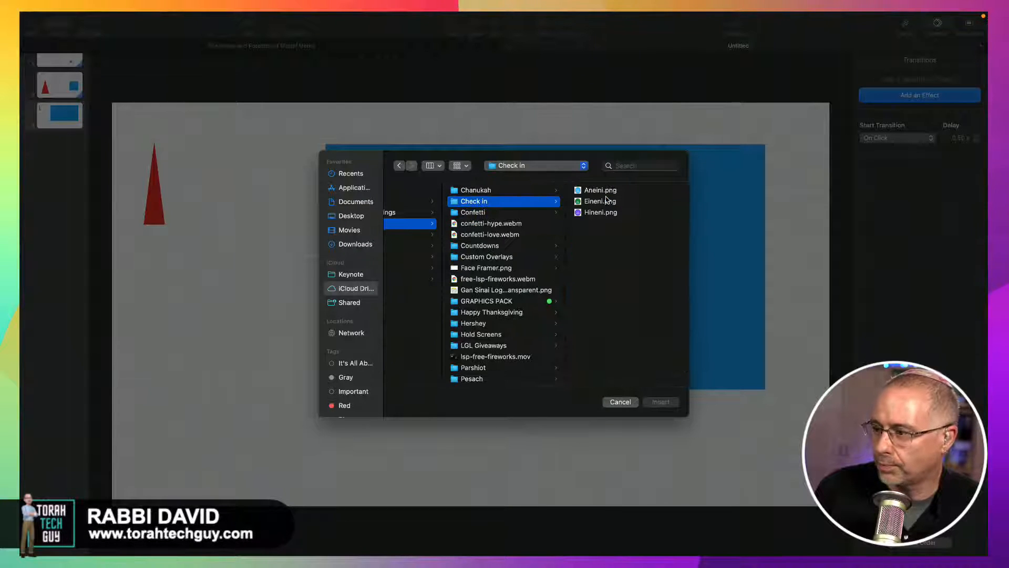
{"action": "double_click", "coordinate": [594, 201]}
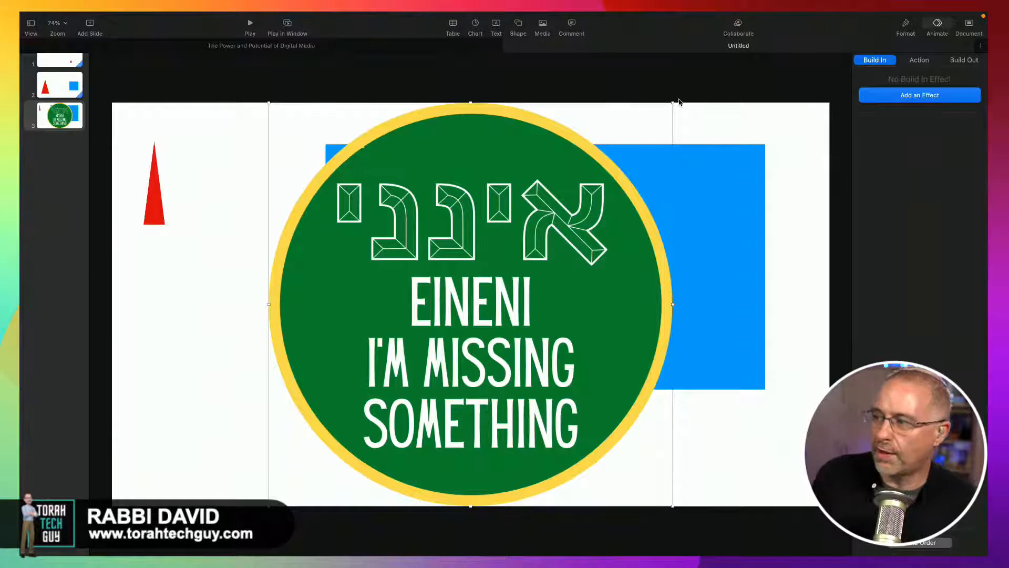
Step: Shrink the green Eineni badge and place it in the empty area below the red triangle on slide 3
{"action": "left_click_drag", "start_coordinate": [673, 102], "coordinate": [407, 367]}
{"action": "left_click_drag", "start_coordinate": [374, 417], "coordinate": [237, 329]}
Step: Cut the Eineni badge from slide 3, paste it onto slide 1 and position it near the slide's lower-left corner
{"action": "key", "text": "Delete"}
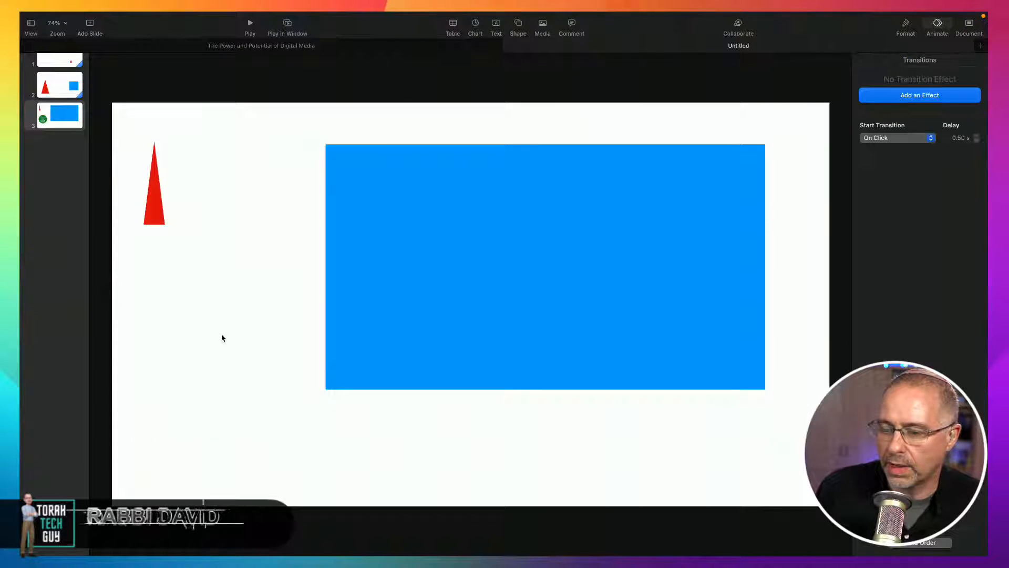
{"action": "left_click", "coordinate": [51, 66]}
{"action": "key", "text": "super+v"}
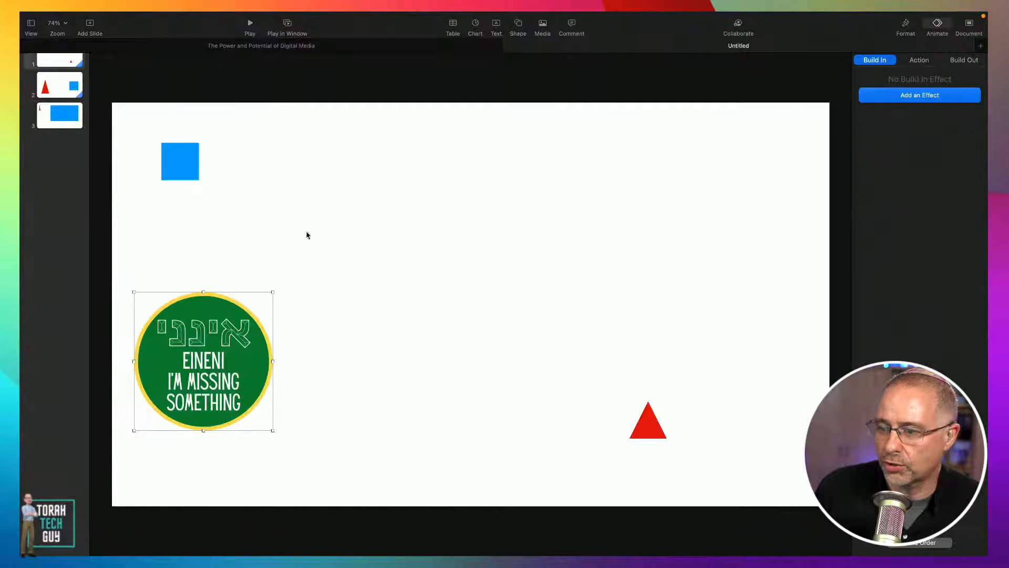
{"action": "left_click_drag", "start_coordinate": [201, 373], "coordinate": [203, 428]}
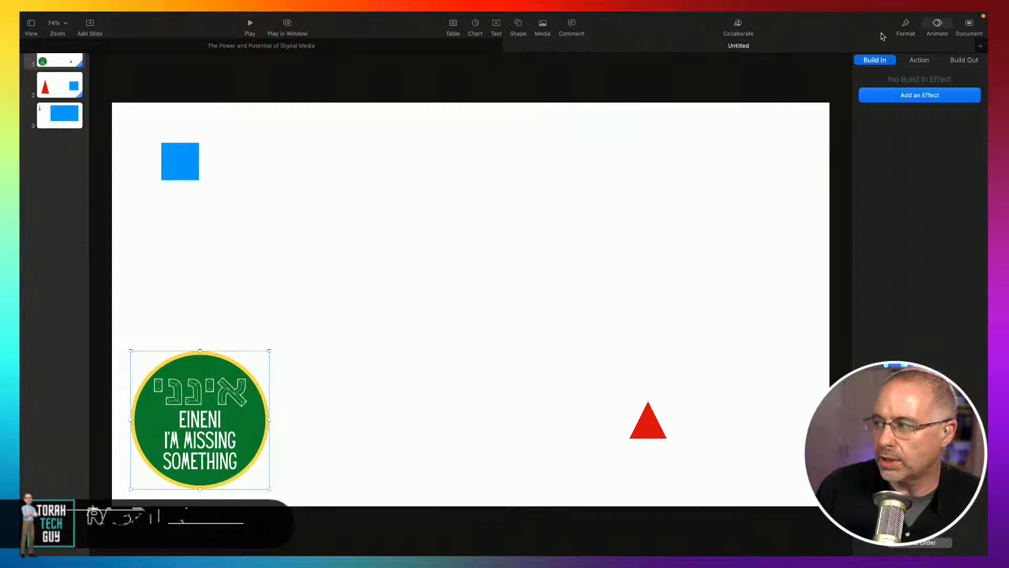
Step: Give the Eineni badge on slide 1 a Move In build-in effect
{"action": "left_click", "coordinate": [908, 94]}
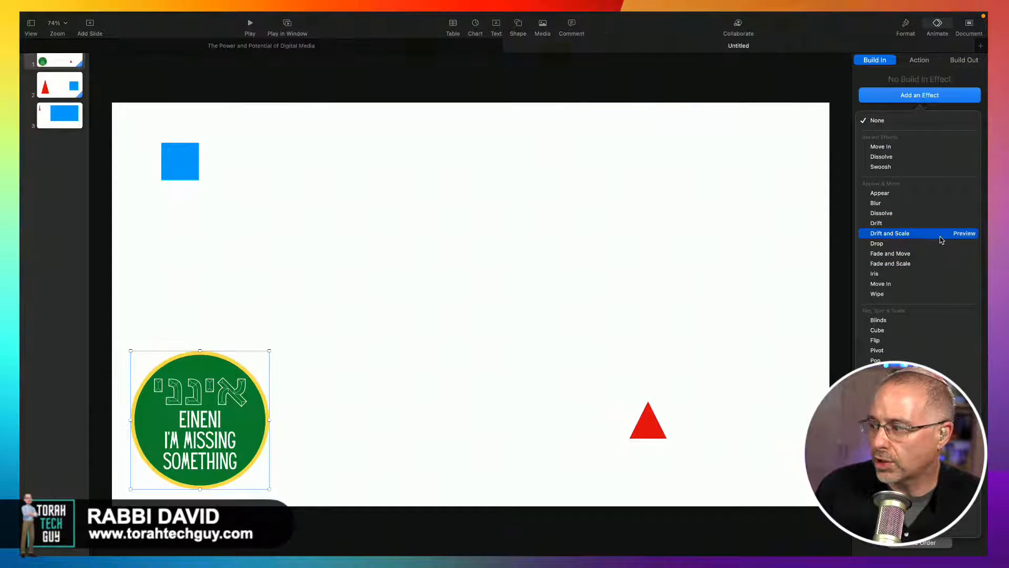
{"action": "left_click", "coordinate": [889, 283]}
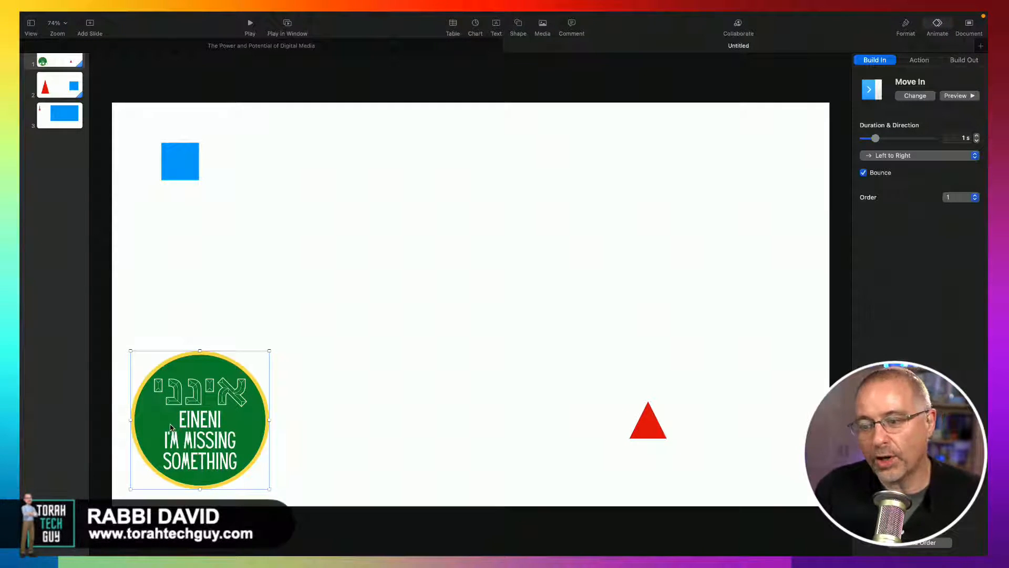
Step: Paste the Eineni badge onto slide 2 and shrink it to fit centered inside the blue square
{"action": "left_click", "coordinate": [56, 87]}
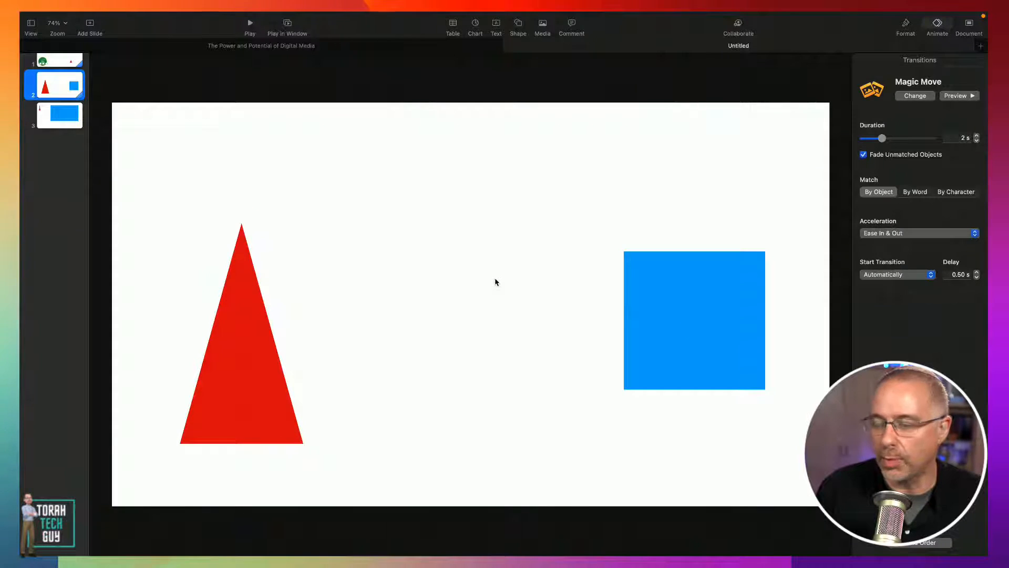
{"action": "key", "text": "super+v"}
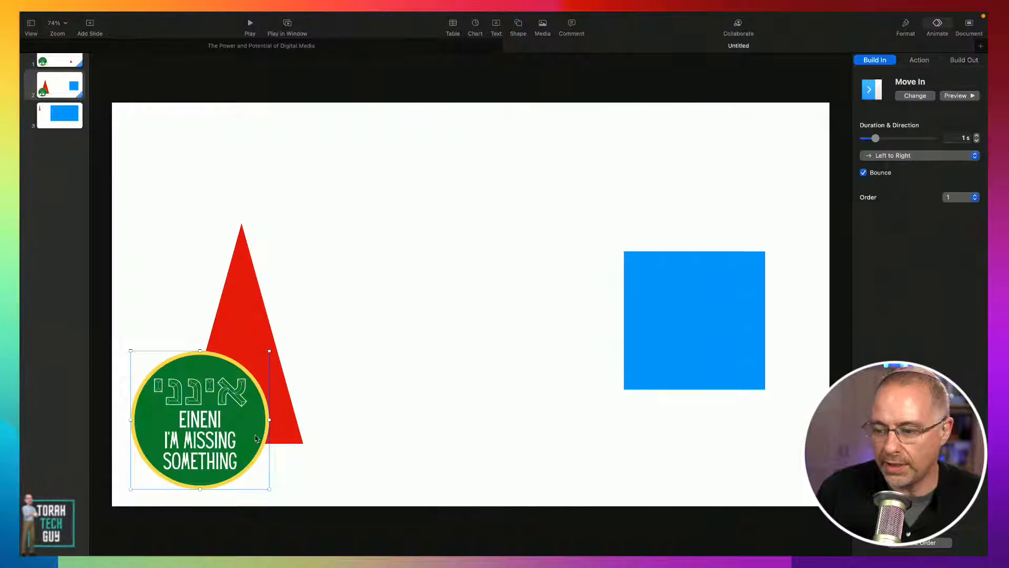
{"action": "left_click_drag", "start_coordinate": [237, 435], "coordinate": [732, 334]}
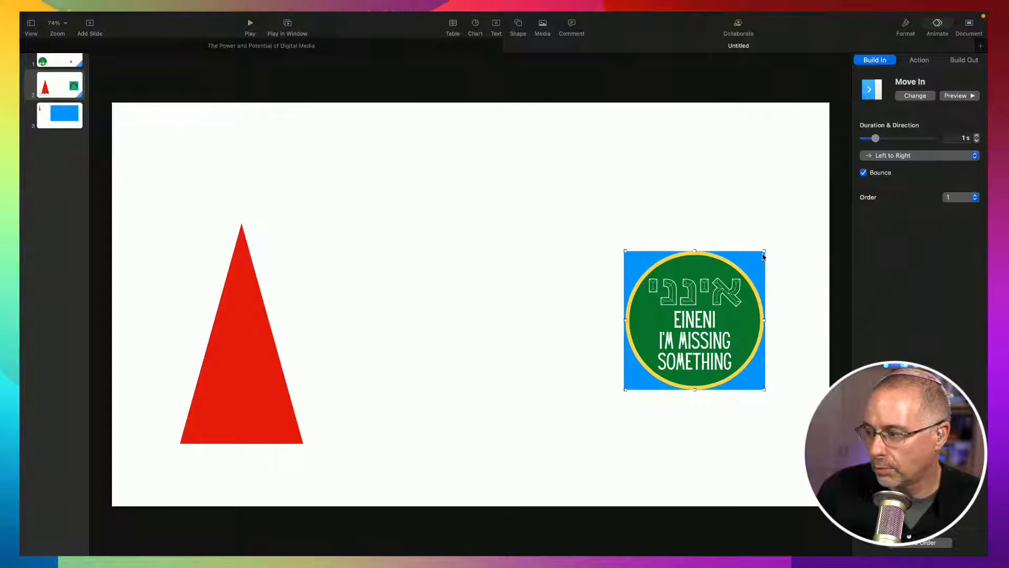
{"action": "left_click_drag", "start_coordinate": [763, 252], "coordinate": [719, 314]}
{"action": "left_click", "coordinate": [506, 315]}
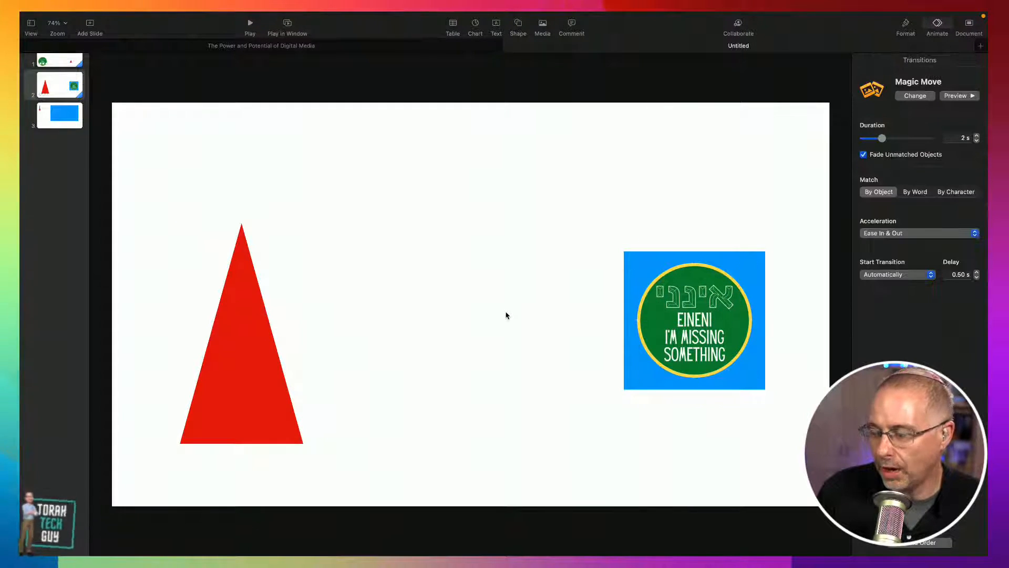
Step: Set the Eineni badge's Move In build on slide 1 to start After Transition in the build order
{"action": "left_click", "coordinate": [56, 59]}
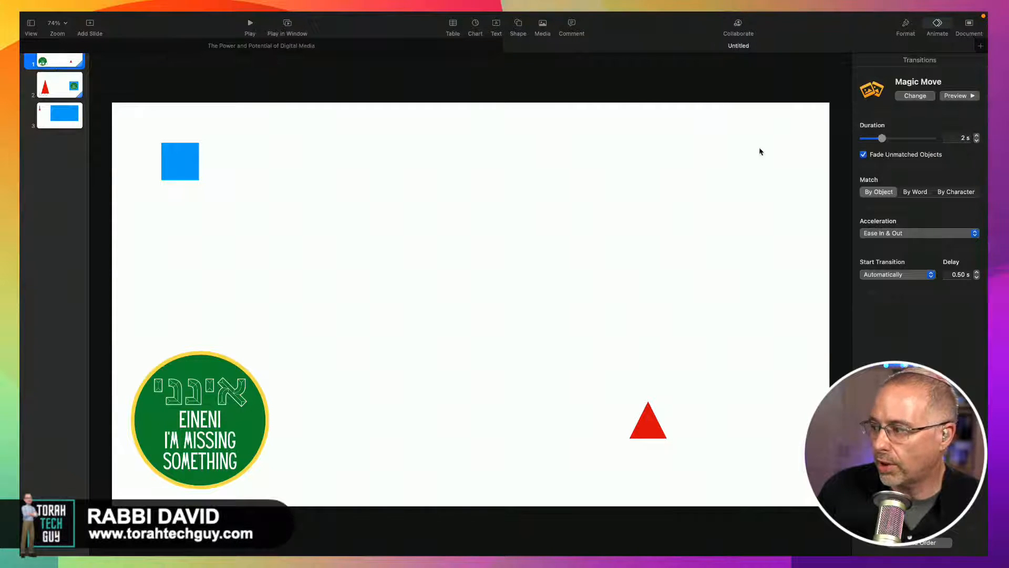
{"action": "left_click", "coordinate": [940, 544]}
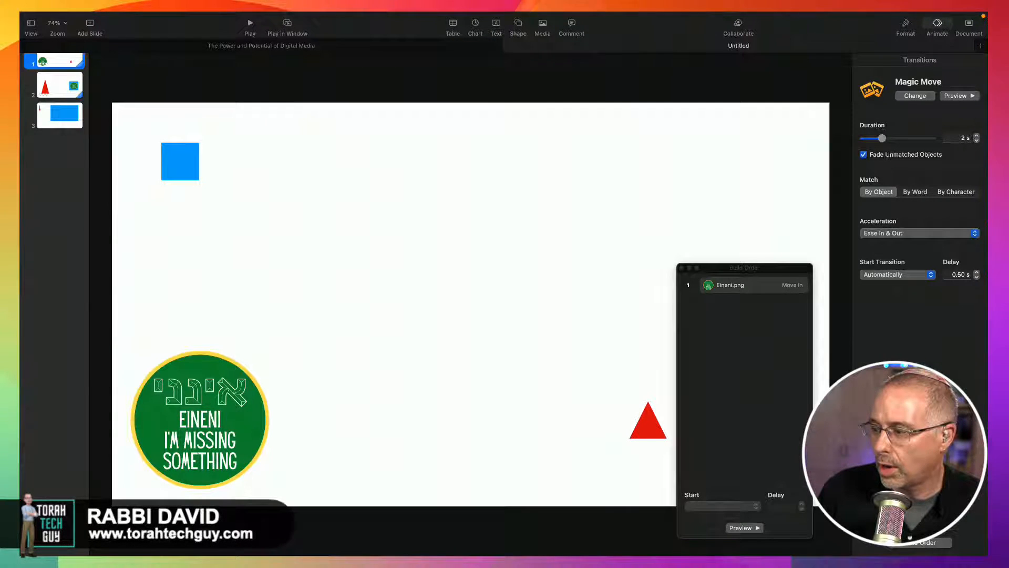
{"action": "left_click", "coordinate": [750, 286]}
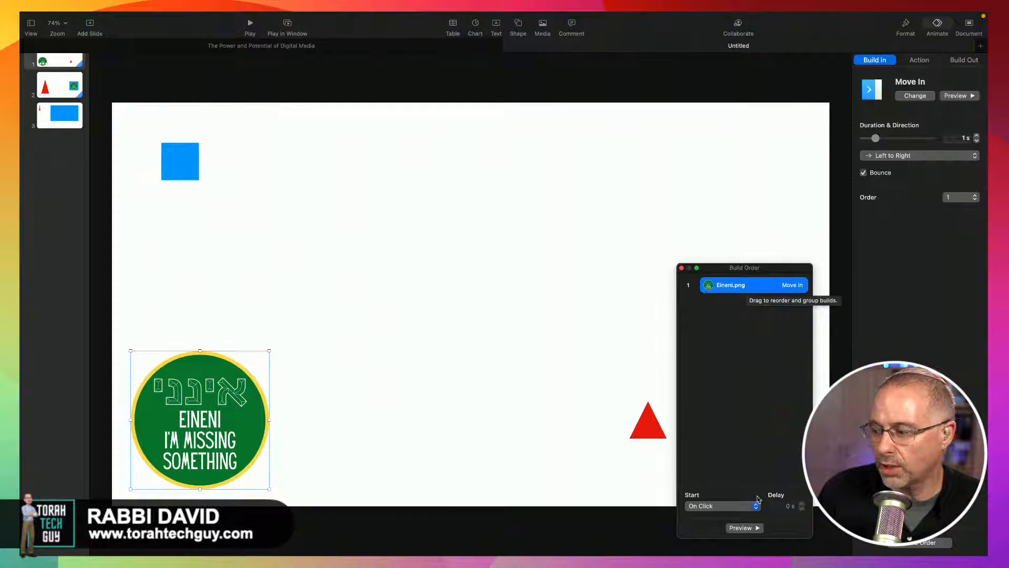
{"action": "left_click", "coordinate": [748, 509]}
{"action": "left_click", "coordinate": [719, 494]}
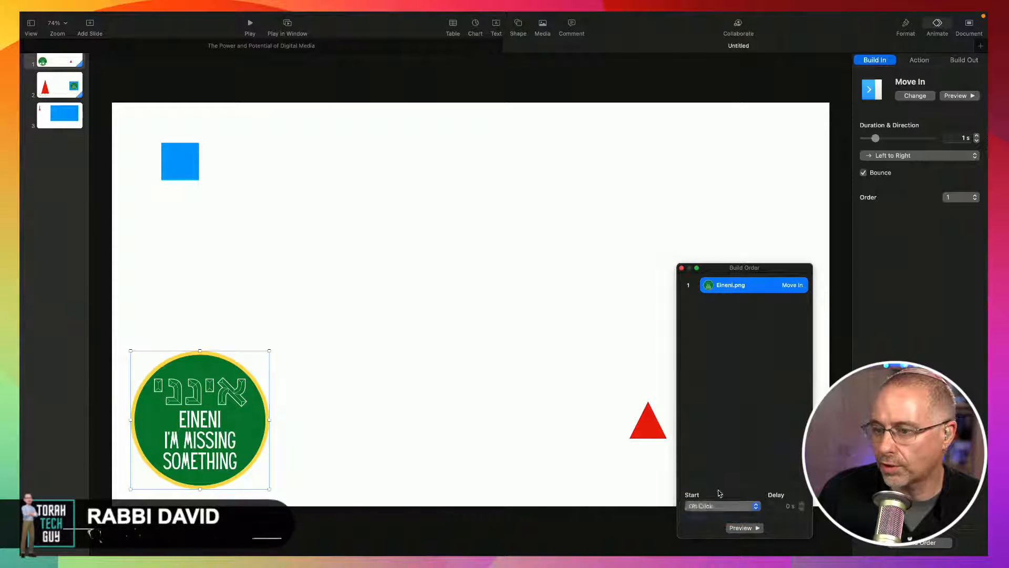
{"action": "left_click", "coordinate": [682, 273]}
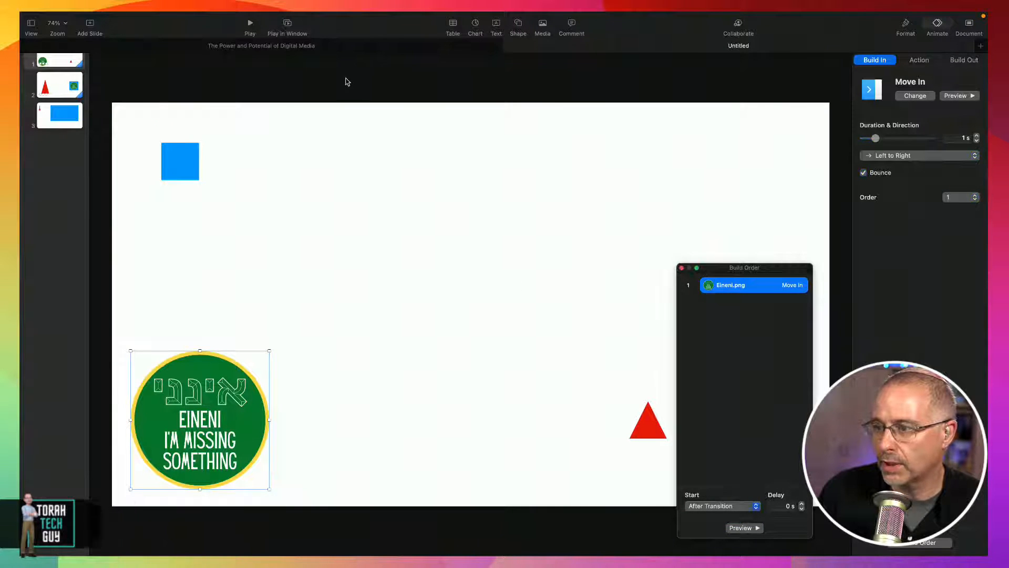
{"action": "left_click", "coordinate": [681, 268]}
Step: Play the slideshow in a window from slide 1 through the move to slide 2, and exit playback
{"action": "left_click", "coordinate": [288, 25]}
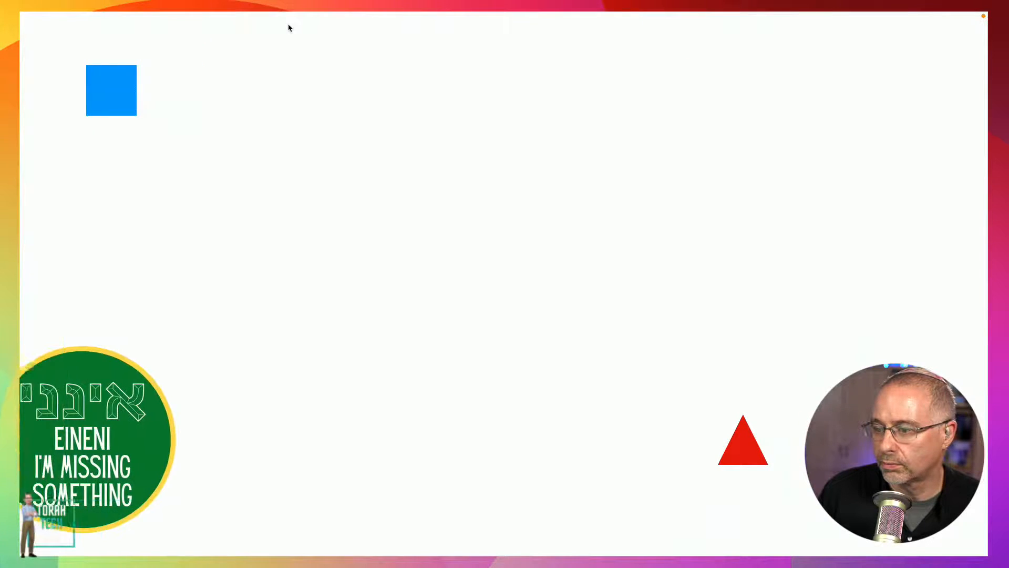
{"action": "key", "text": "Right"}
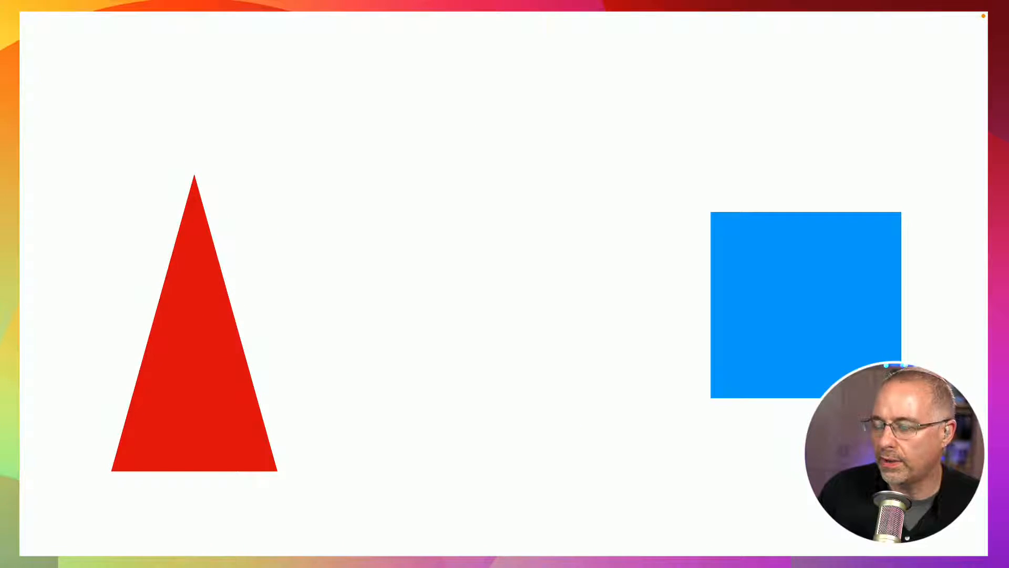
{"action": "key", "text": "Escape"}
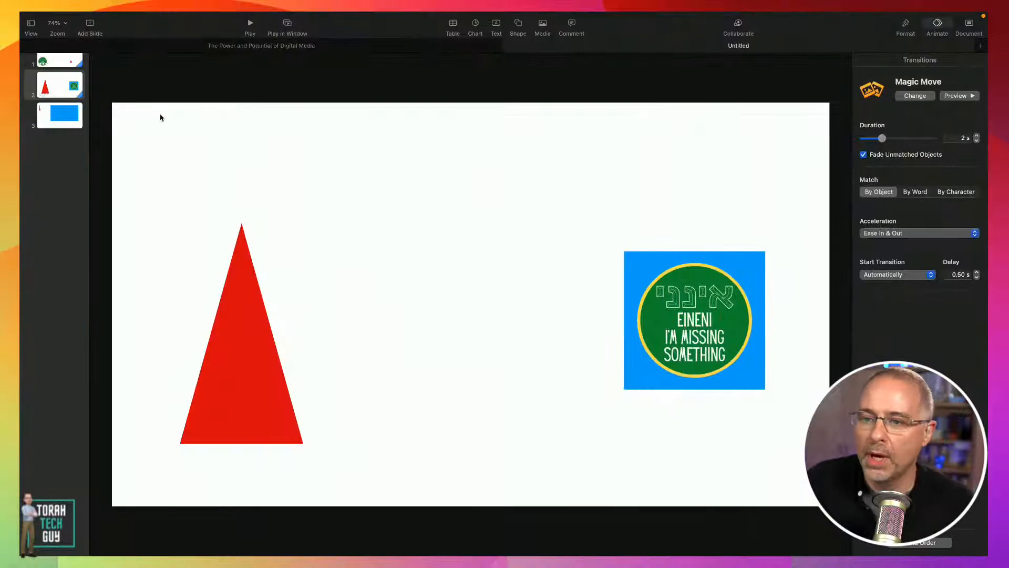
Step: Switch slide 1's transition to Dissolve and back to Magic Move
{"action": "key", "text": "Up"}
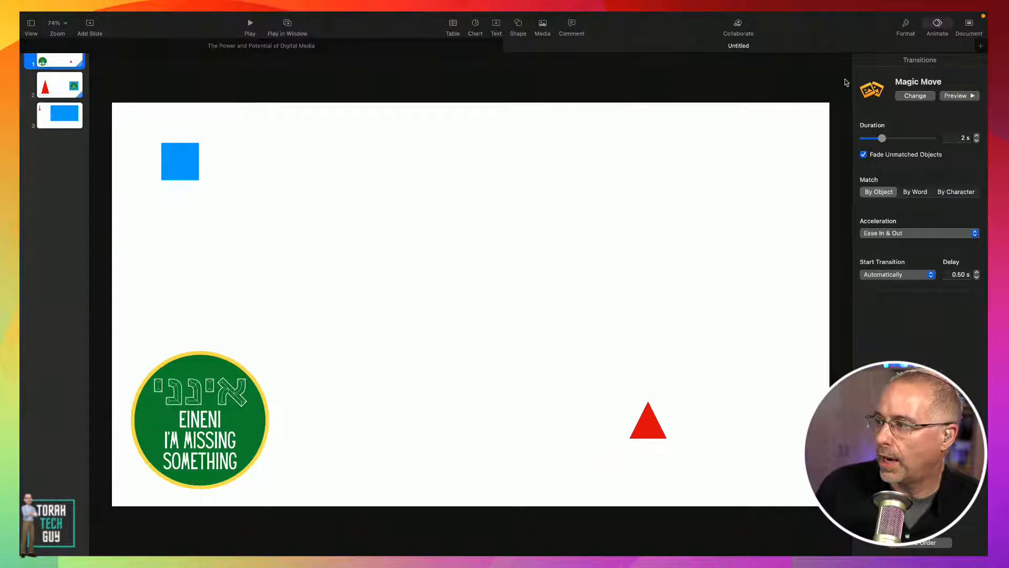
{"action": "left_click", "coordinate": [775, 125]}
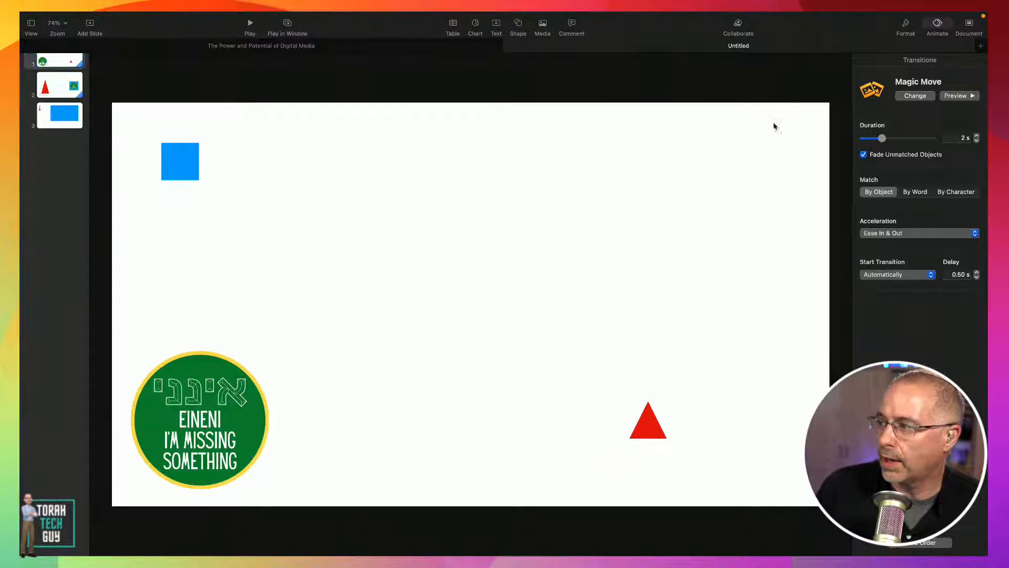
{"action": "left_click", "coordinate": [915, 96]}
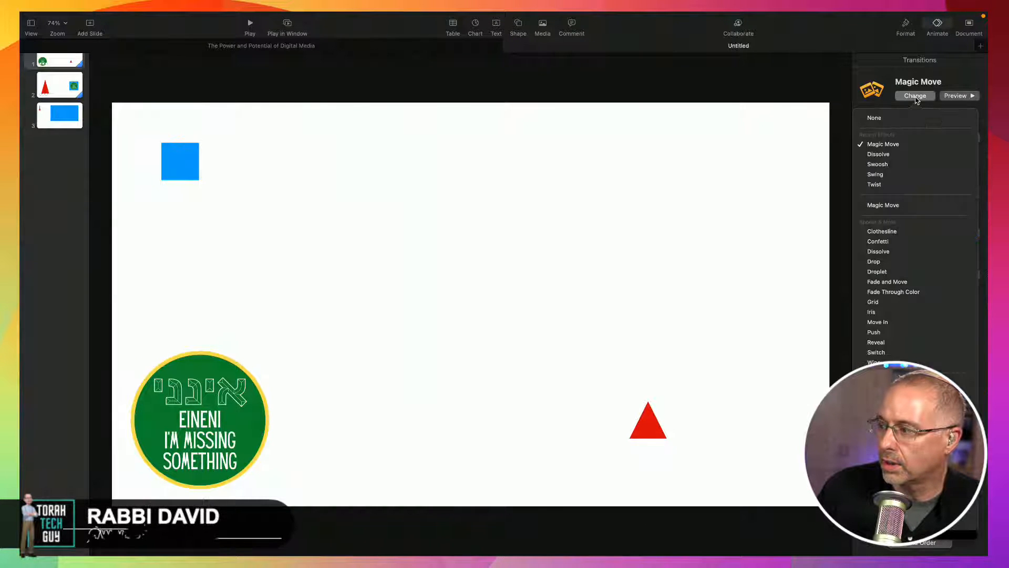
{"action": "left_click", "coordinate": [893, 154]}
{"action": "left_click", "coordinate": [915, 96]}
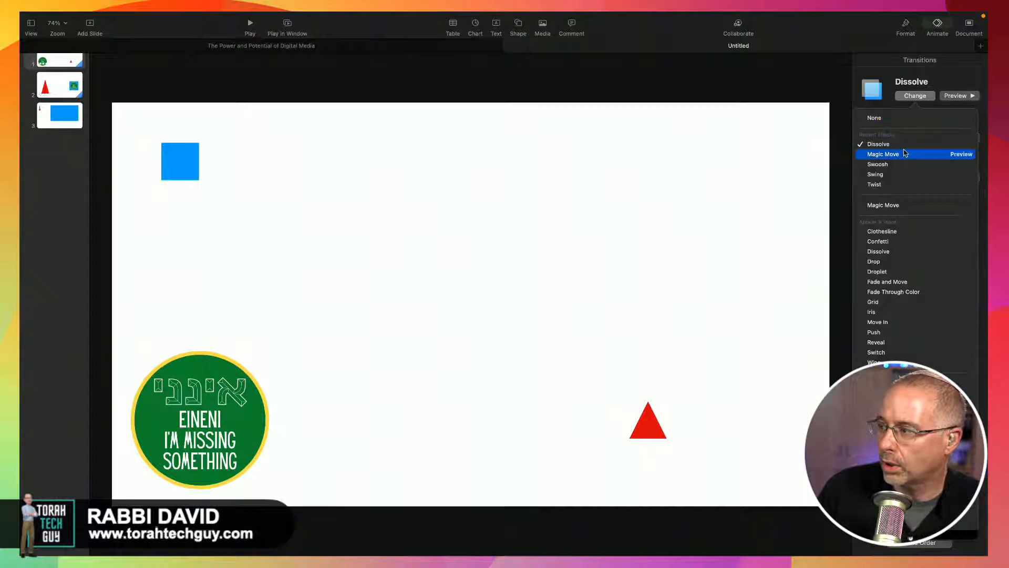
{"action": "left_click", "coordinate": [905, 154]}
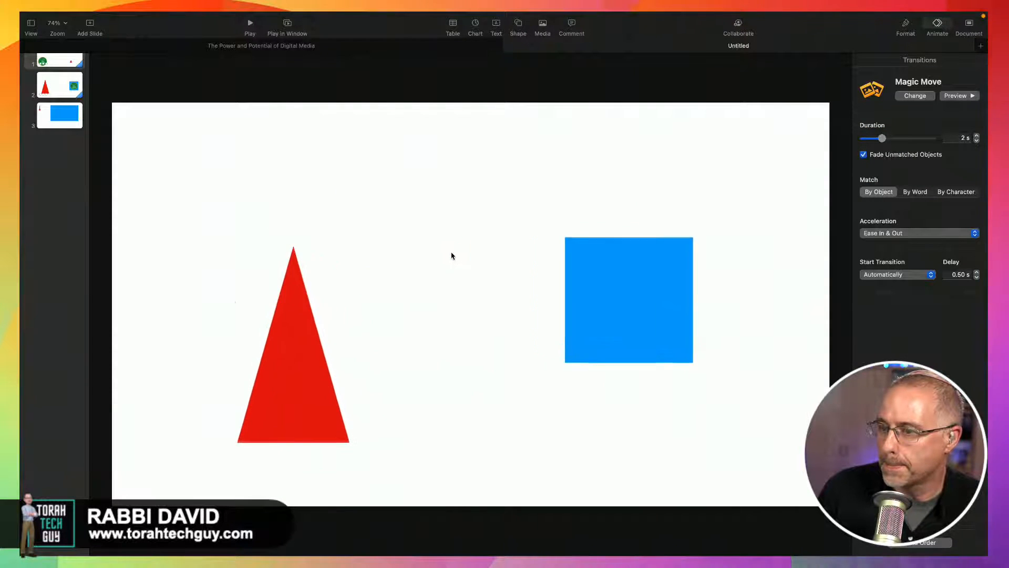
Step: Remove the Move In build-in effect from the Eineni badge on slide 1 by setting it to None
{"action": "left_click", "coordinate": [49, 64]}
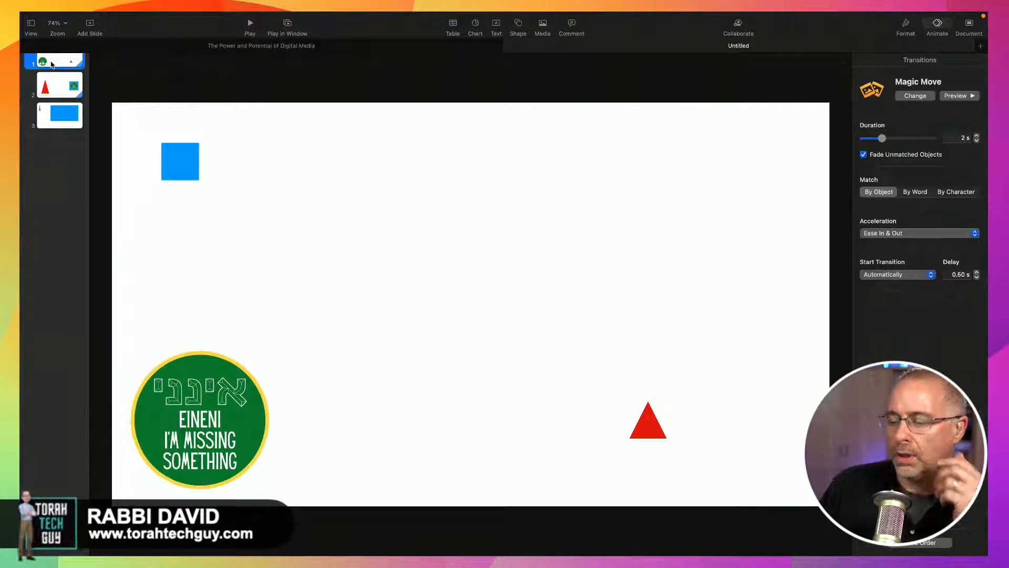
{"action": "left_click", "coordinate": [137, 422]}
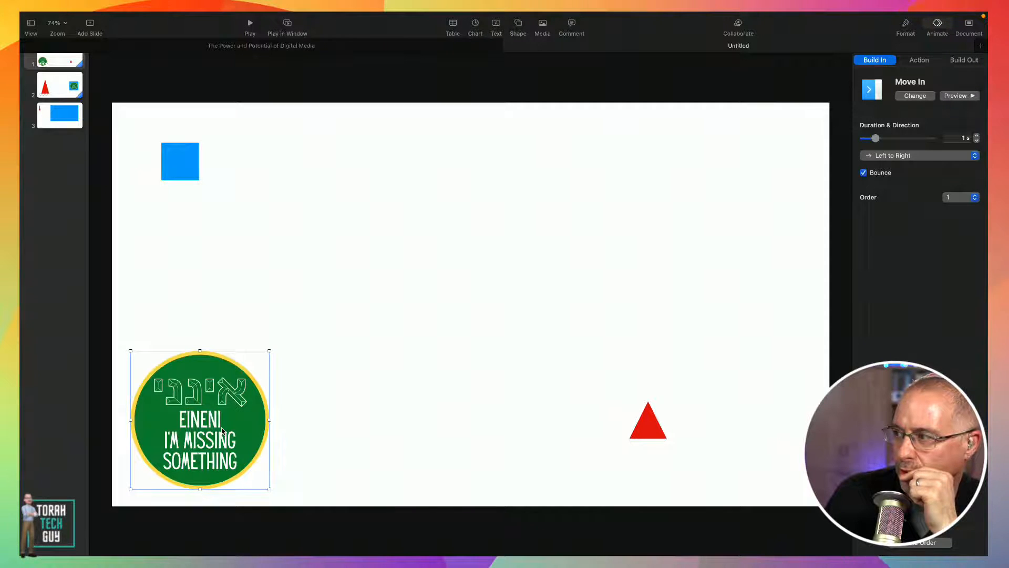
{"action": "left_click", "coordinate": [919, 60]}
{"action": "left_click", "coordinate": [908, 96]}
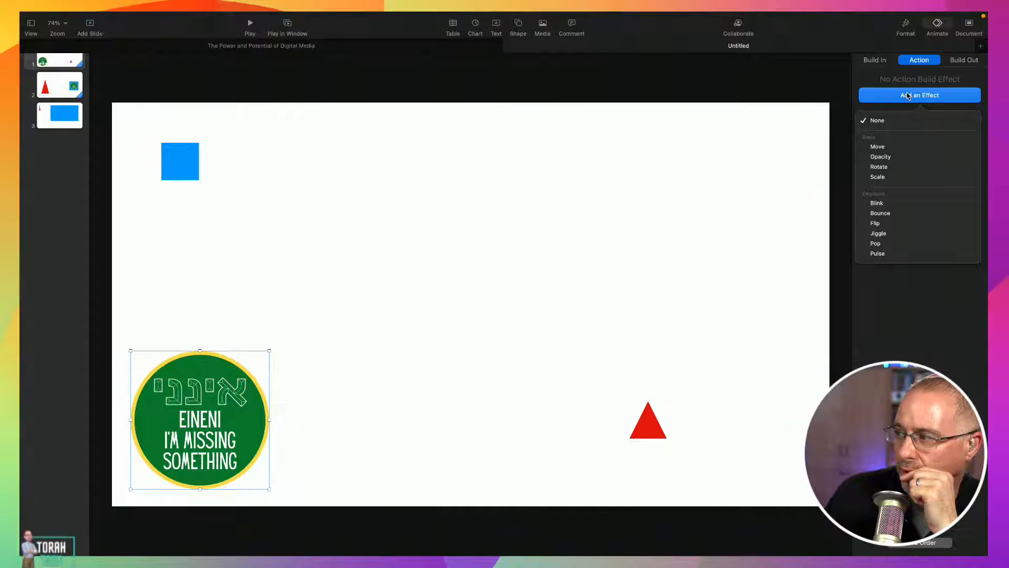
{"action": "left_click", "coordinate": [915, 63]}
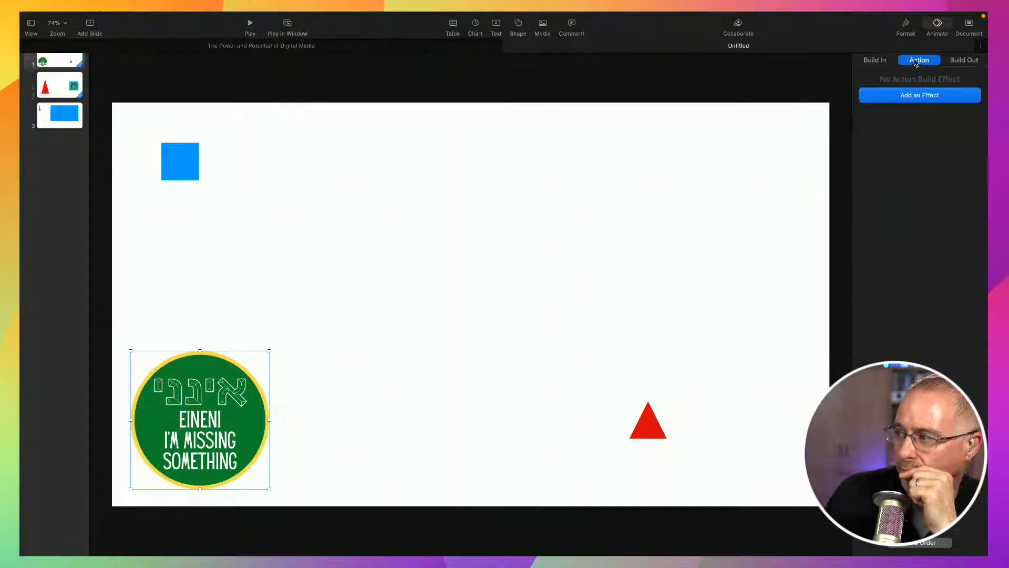
{"action": "left_click", "coordinate": [876, 61]}
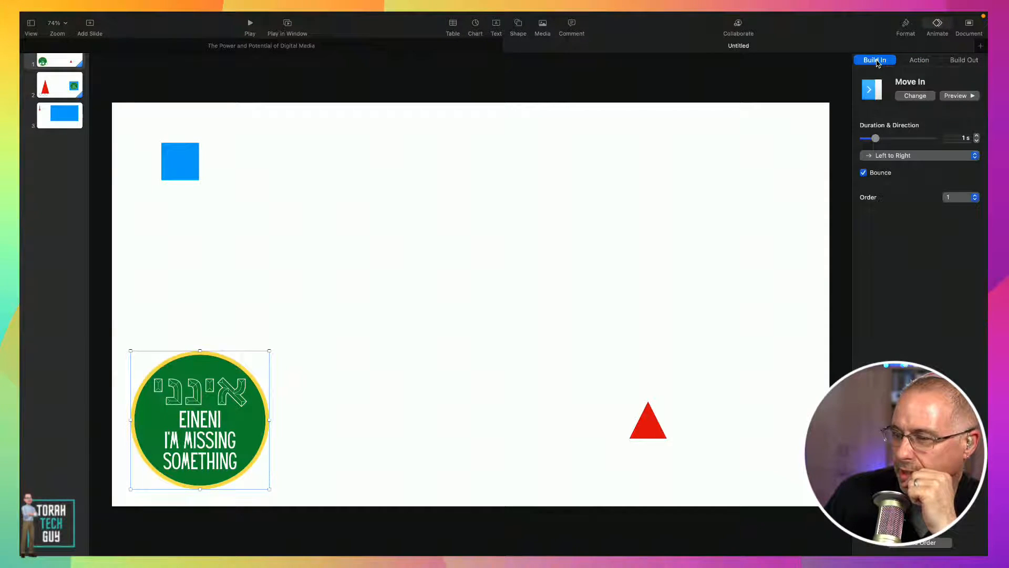
{"action": "left_click", "coordinate": [910, 96]}
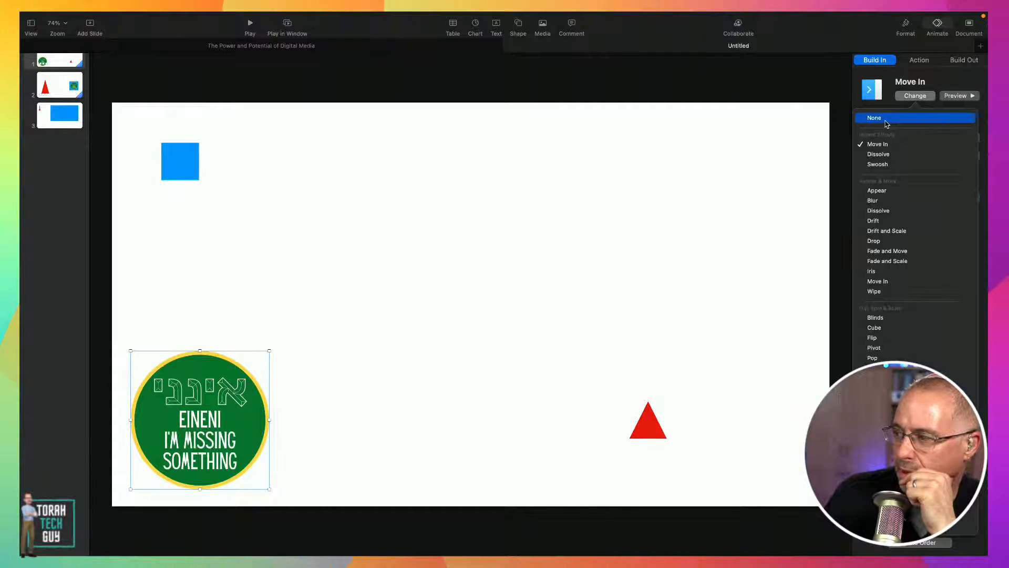
{"action": "left_click", "coordinate": [885, 121]}
{"action": "left_click", "coordinate": [508, 267]}
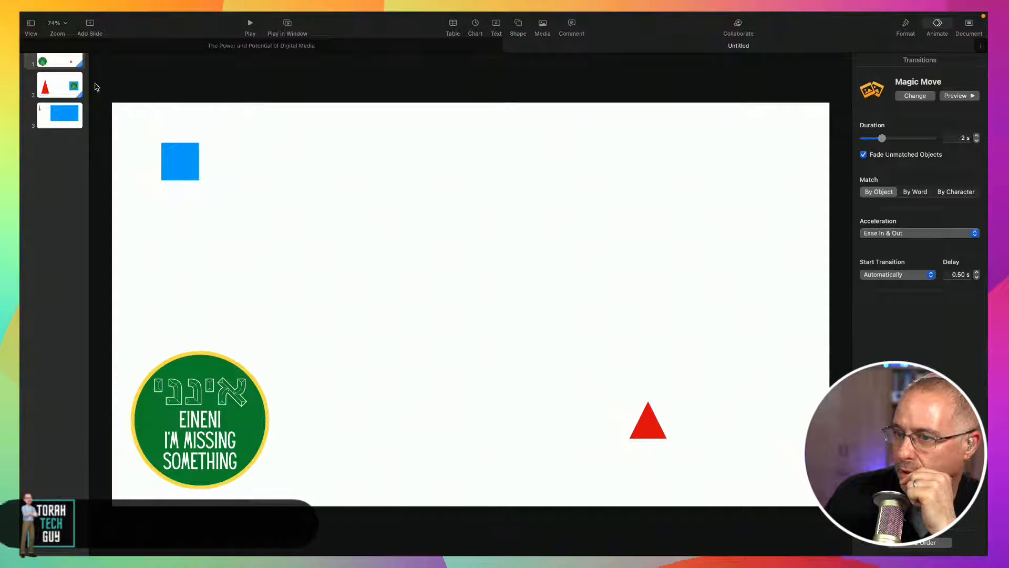
Step: Check the badge's build-in effect on slide 2 and reapply Move In to the Eineni badge on slide 1
{"action": "left_click", "coordinate": [67, 93]}
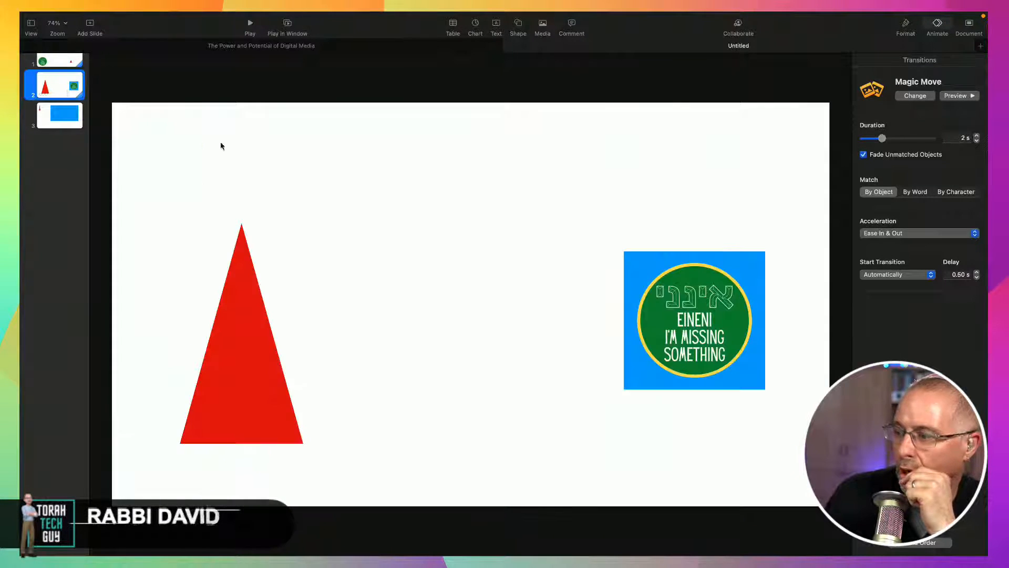
{"action": "left_click", "coordinate": [696, 315]}
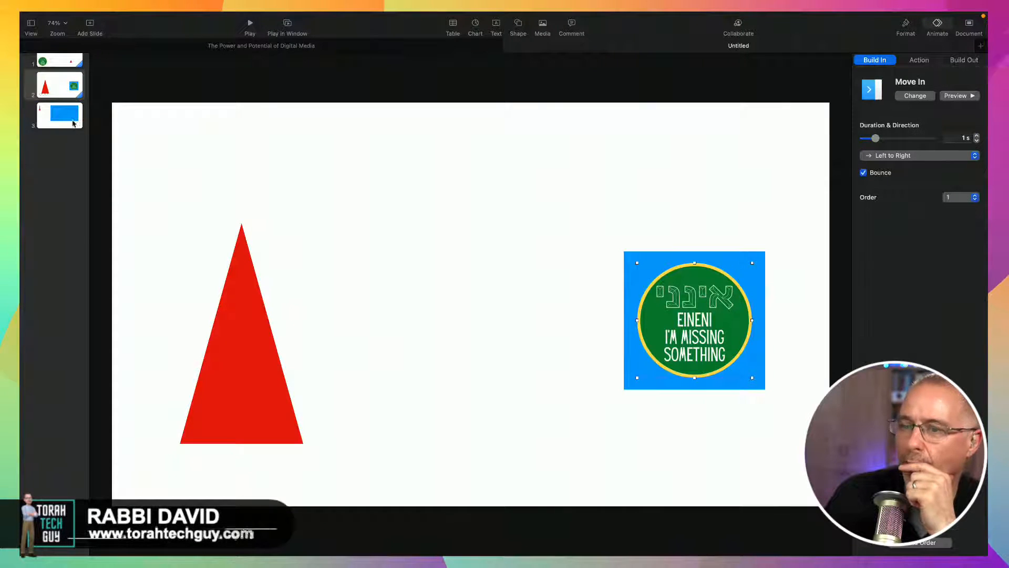
{"action": "left_click", "coordinate": [53, 63]}
{"action": "left_click", "coordinate": [192, 363]}
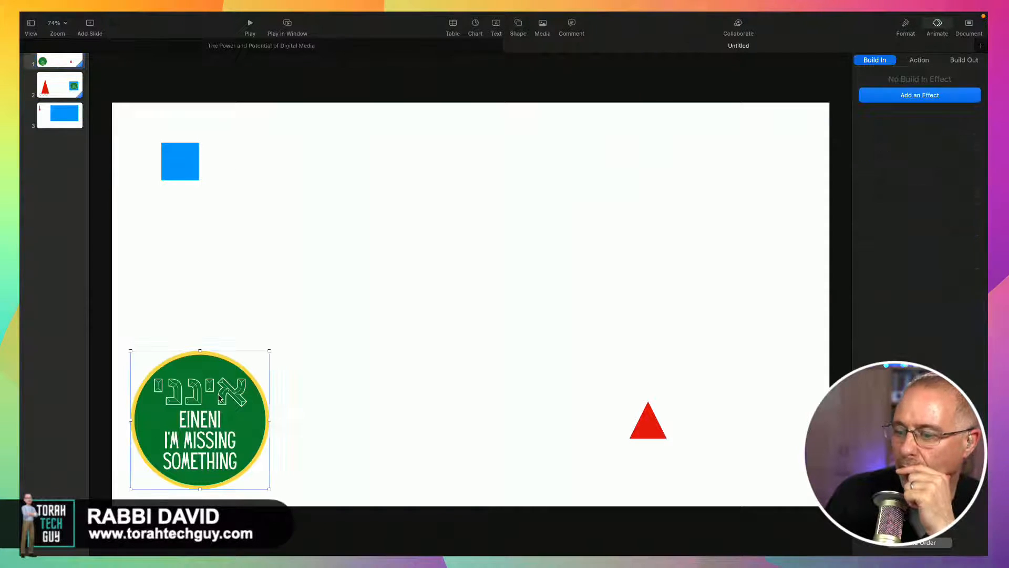
{"action": "left_click", "coordinate": [920, 95]}
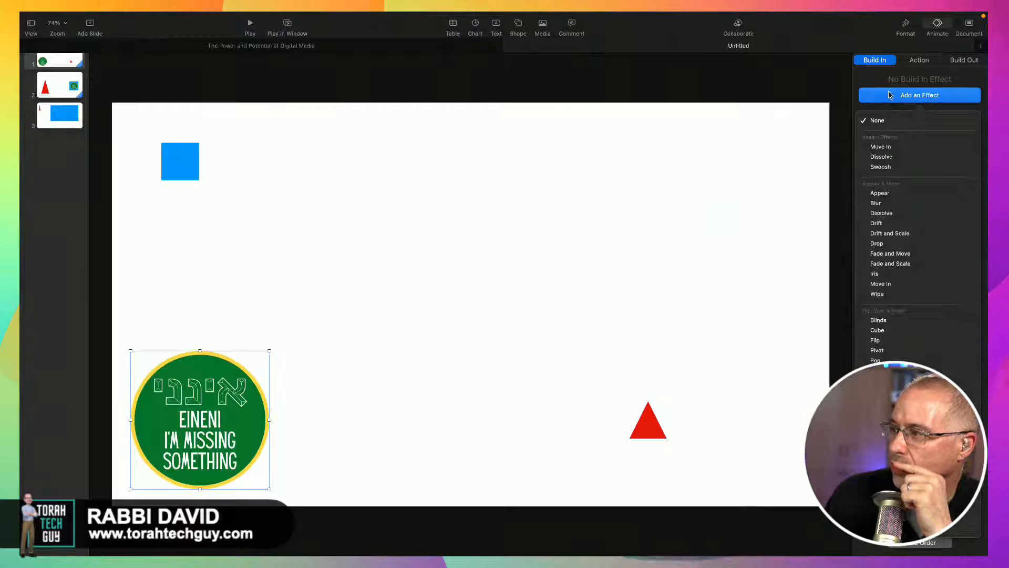
{"action": "left_click", "coordinate": [888, 139]}
Step: Remove the build-in effect from the Eineni badge inside the blue square on slide 2
{"action": "left_click", "coordinate": [60, 84]}
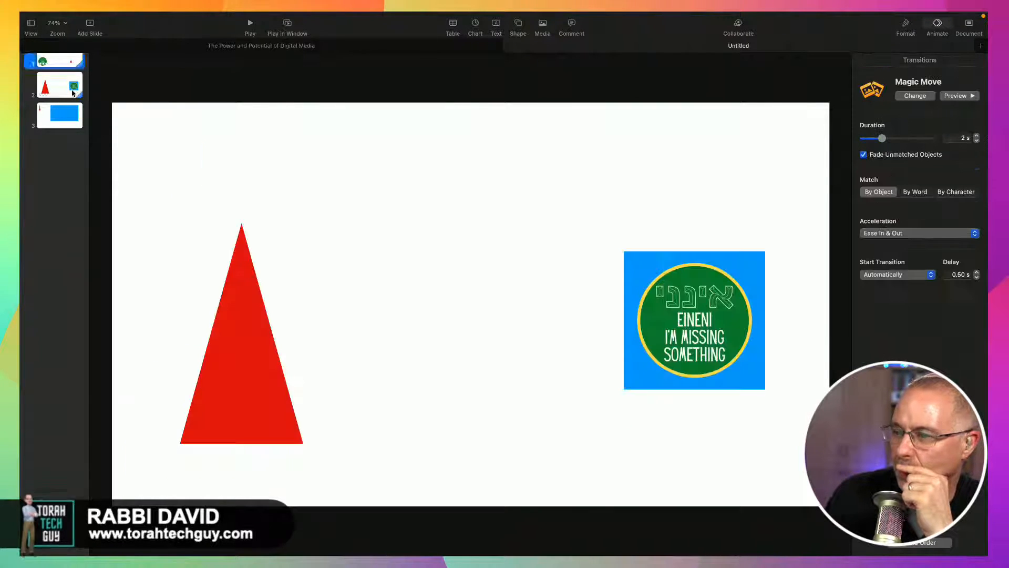
{"action": "left_click", "coordinate": [729, 310]}
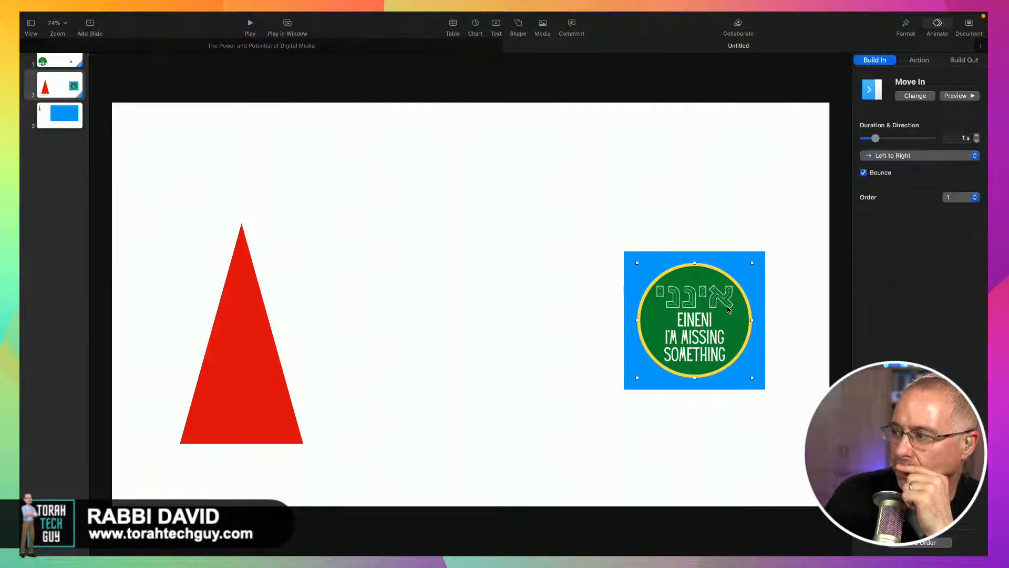
{"action": "left_click", "coordinate": [920, 99]}
{"action": "left_click", "coordinate": [903, 117]}
{"action": "left_click", "coordinate": [440, 205]}
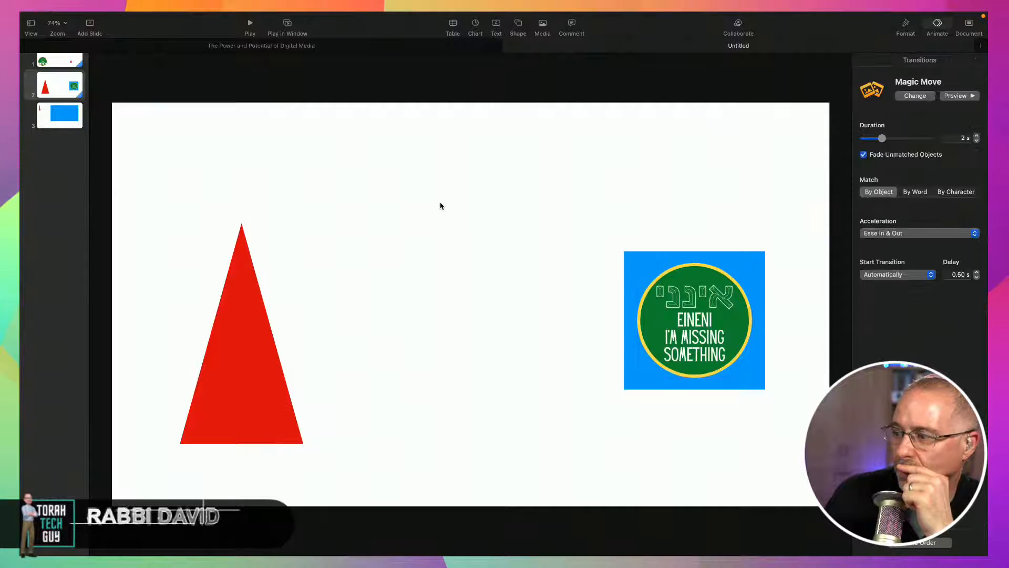
Step: Play the slideshow in a window from slide 1 through to slide 3, and exit playback
{"action": "left_click", "coordinate": [60, 61]}
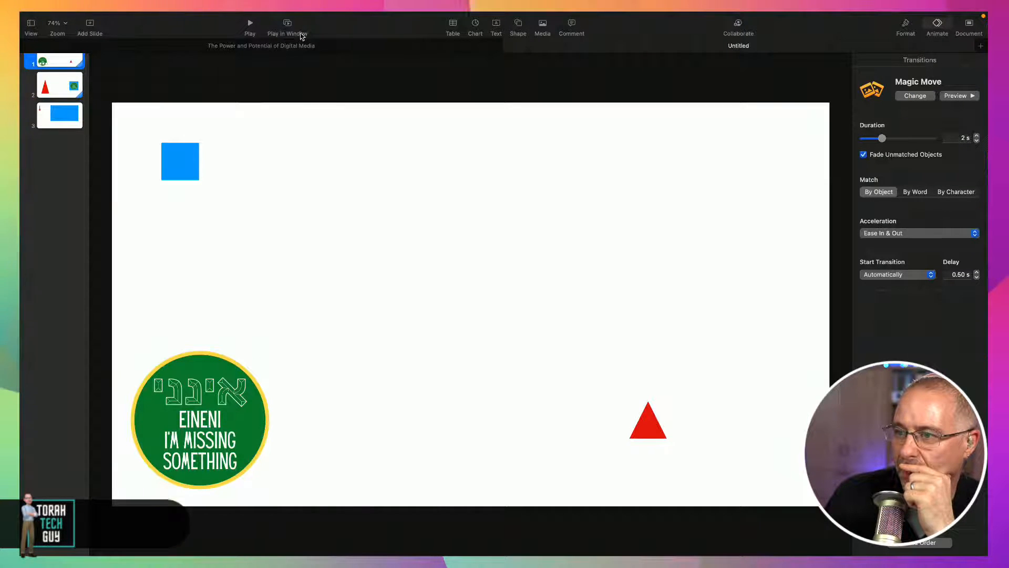
{"action": "left_click", "coordinate": [290, 29]}
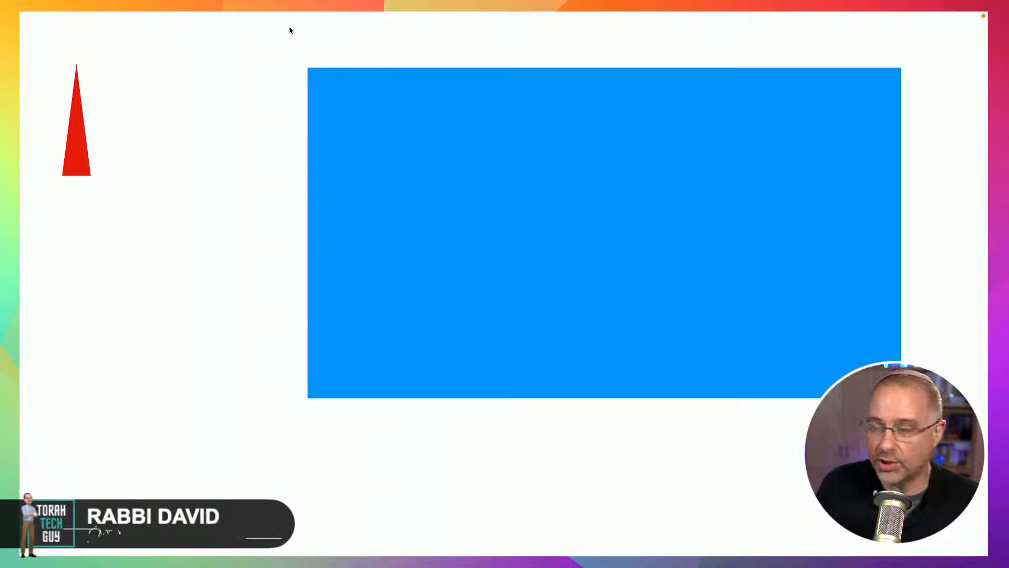
{"action": "key", "text": "Escape"}
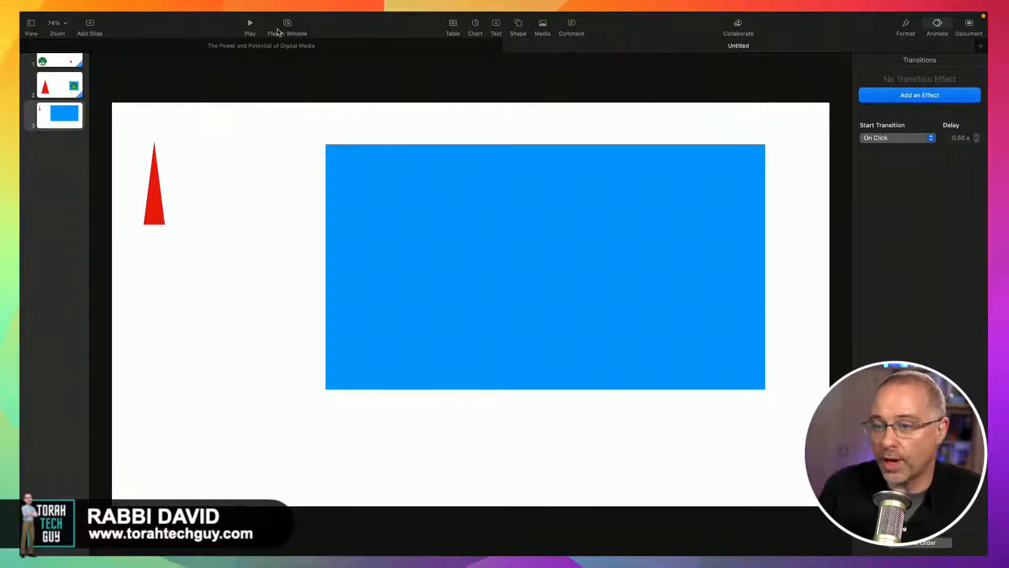
Step: Insert a live video object on slide 1
{"action": "left_click", "coordinate": [67, 62]}
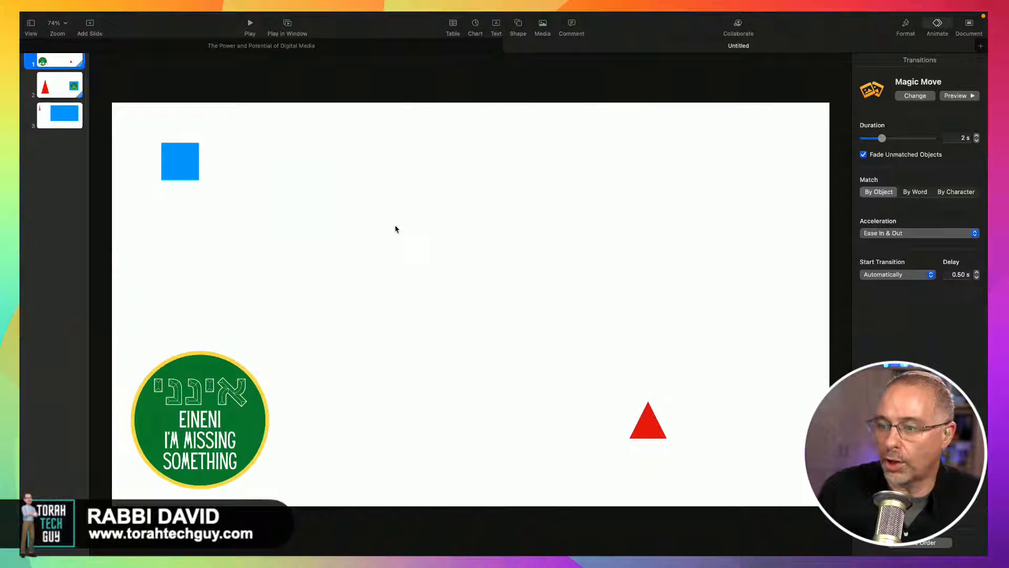
{"action": "left_click", "coordinate": [171, 150]}
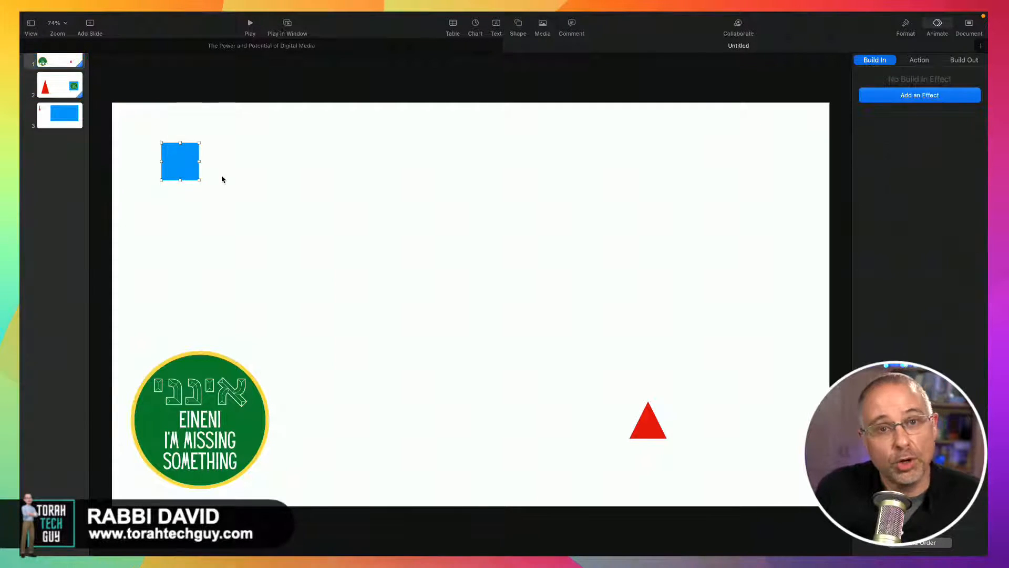
{"action": "left_click", "coordinate": [235, 228]}
{"action": "left_click", "coordinate": [221, 386]}
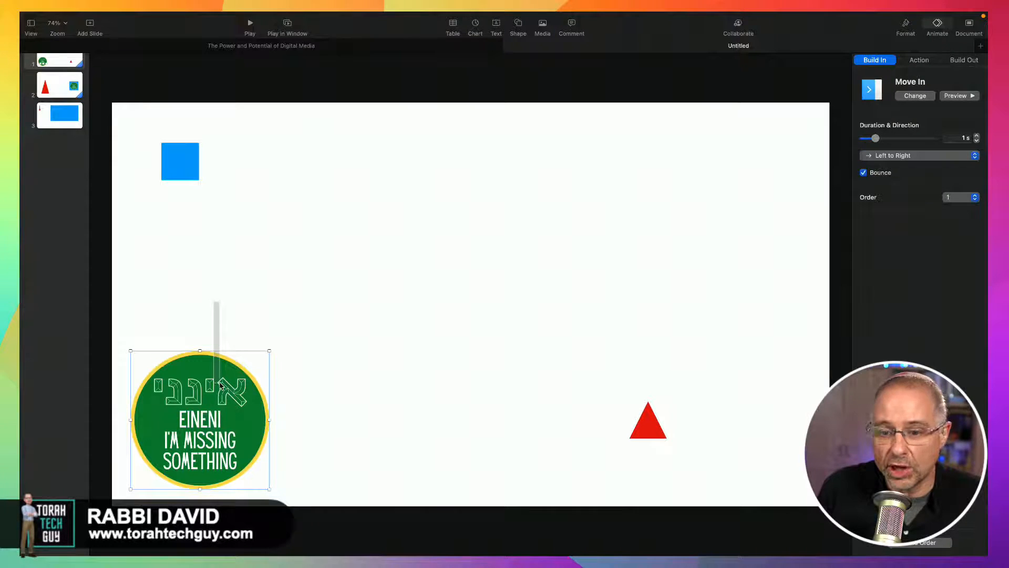
{"action": "left_click", "coordinate": [316, 307]}
{"action": "left_click", "coordinate": [543, 24]}
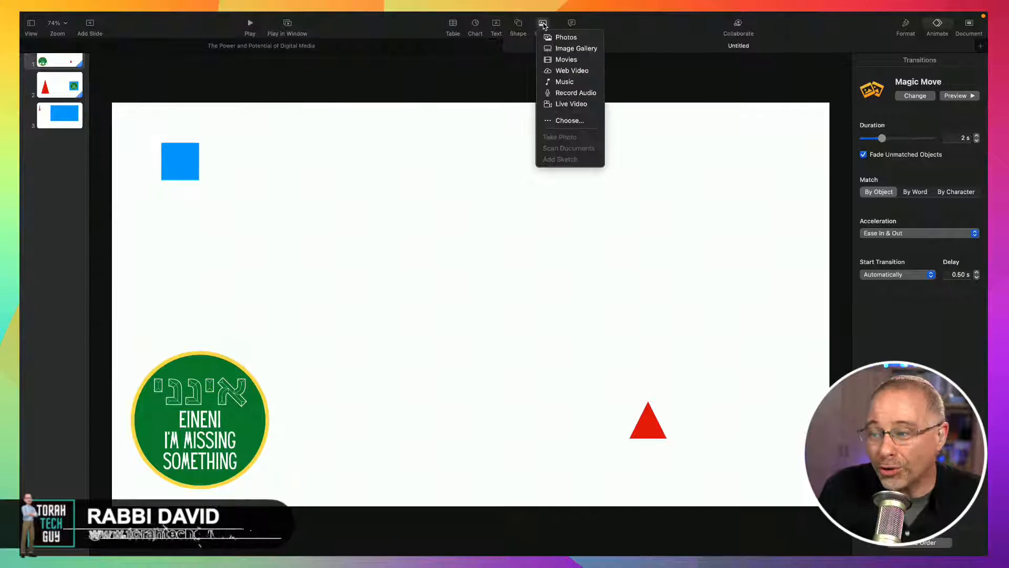
{"action": "left_click", "coordinate": [558, 104]}
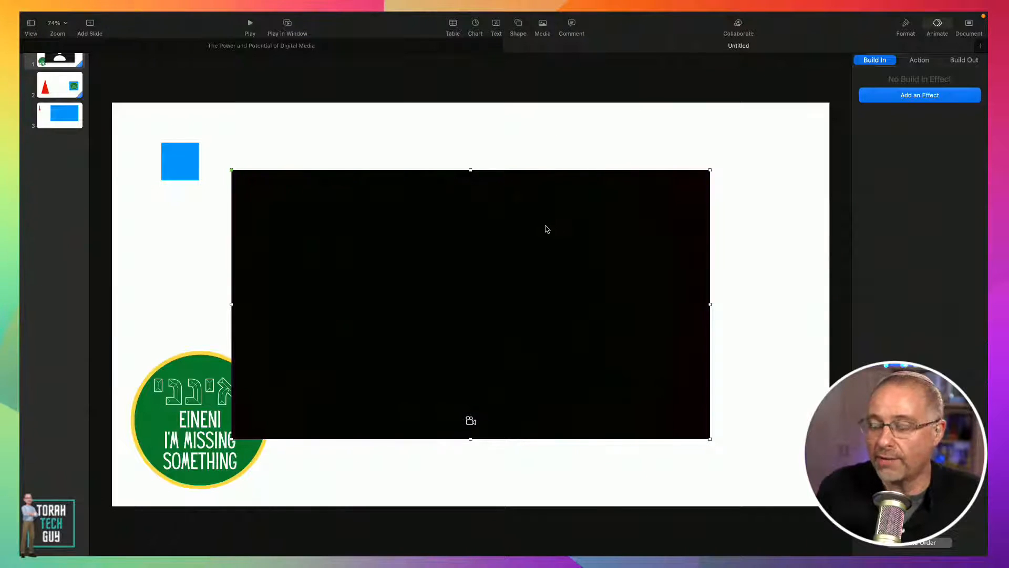
Step: Move the live video higher on slide 1 and turn its camera feed off and back on
{"action": "left_click_drag", "start_coordinate": [546, 228], "coordinate": [563, 184]}
{"action": "left_click", "coordinate": [488, 368]}
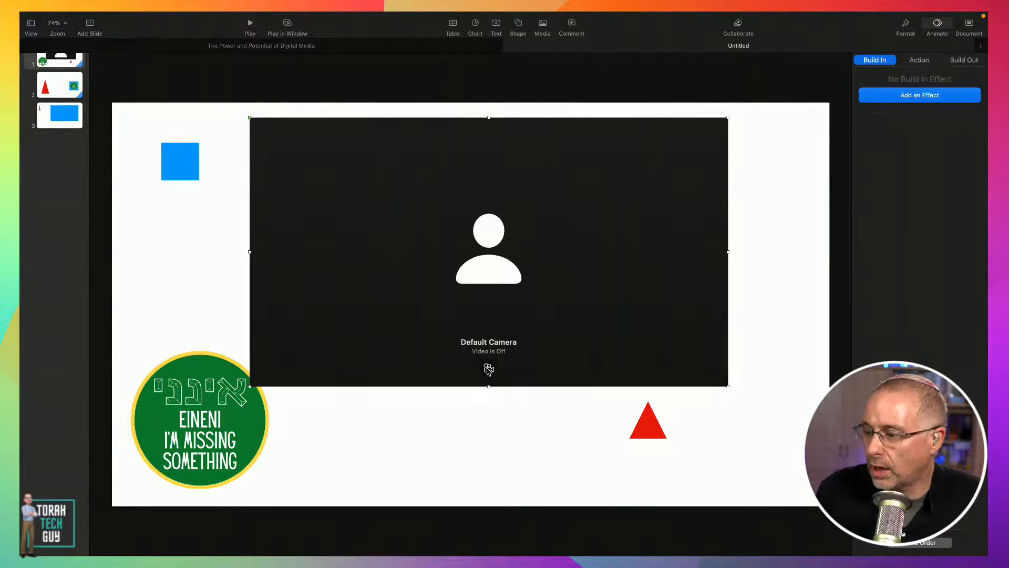
{"action": "left_click", "coordinate": [488, 369]}
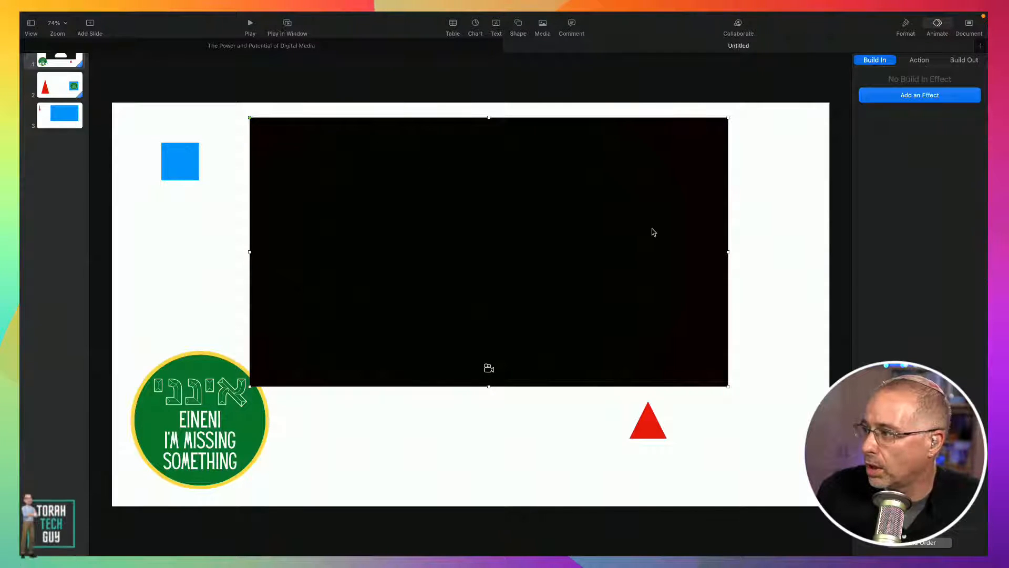
Step: Show the live video's format settings and check its list of available video sources
{"action": "left_click", "coordinate": [903, 26]}
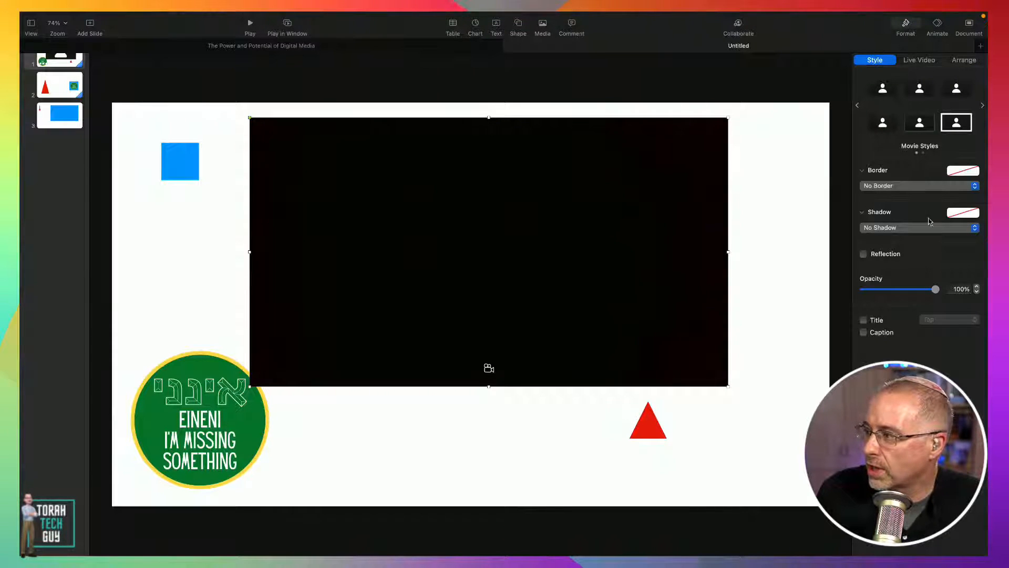
{"action": "left_click", "coordinate": [931, 62]}
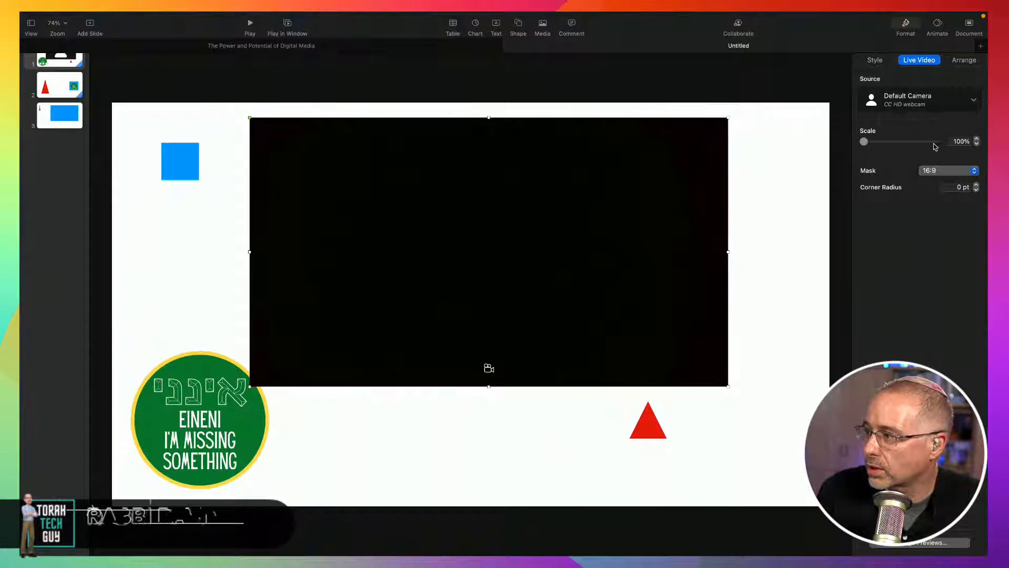
{"action": "left_click", "coordinate": [968, 100]}
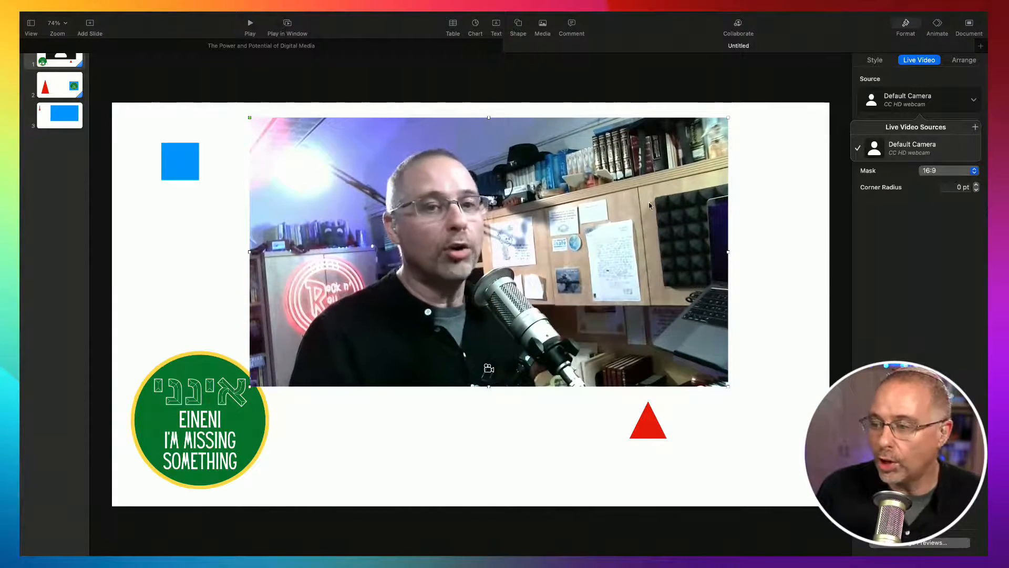
Step: Reposition the live video near the middle of slide 1 and review the media types available for insertion
{"action": "left_click_drag", "start_coordinate": [617, 238], "coordinate": [600, 269]}
{"action": "left_click", "coordinate": [543, 24]}
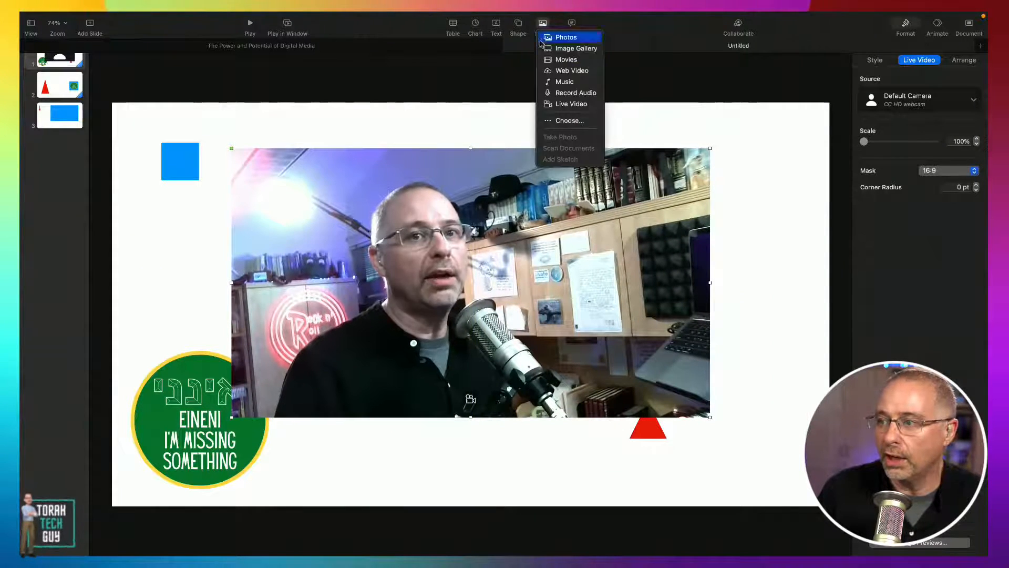
{"action": "left_click", "coordinate": [558, 175]}
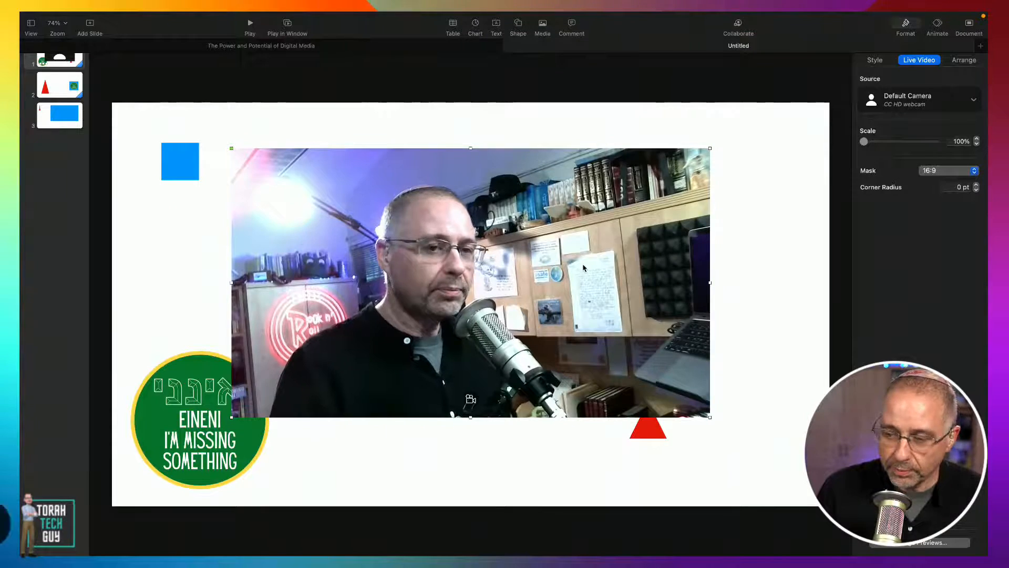
{"action": "left_click_drag", "start_coordinate": [583, 270], "coordinate": [599, 289]}
Step: Add a live video source named Obsbot that uses the OBSBOT Tiny camera
{"action": "left_click", "coordinate": [937, 101]}
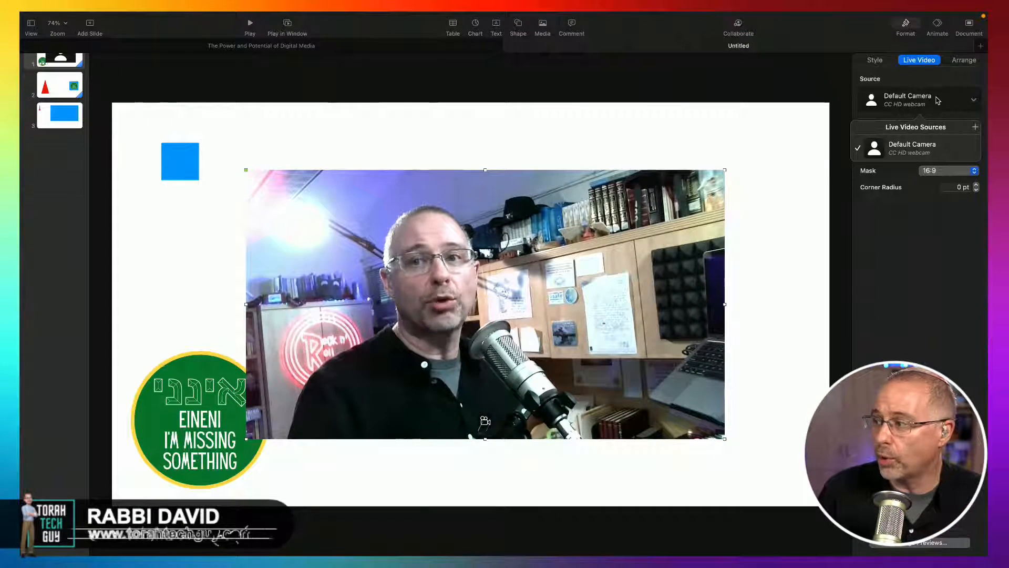
{"action": "left_click", "coordinate": [975, 128]}
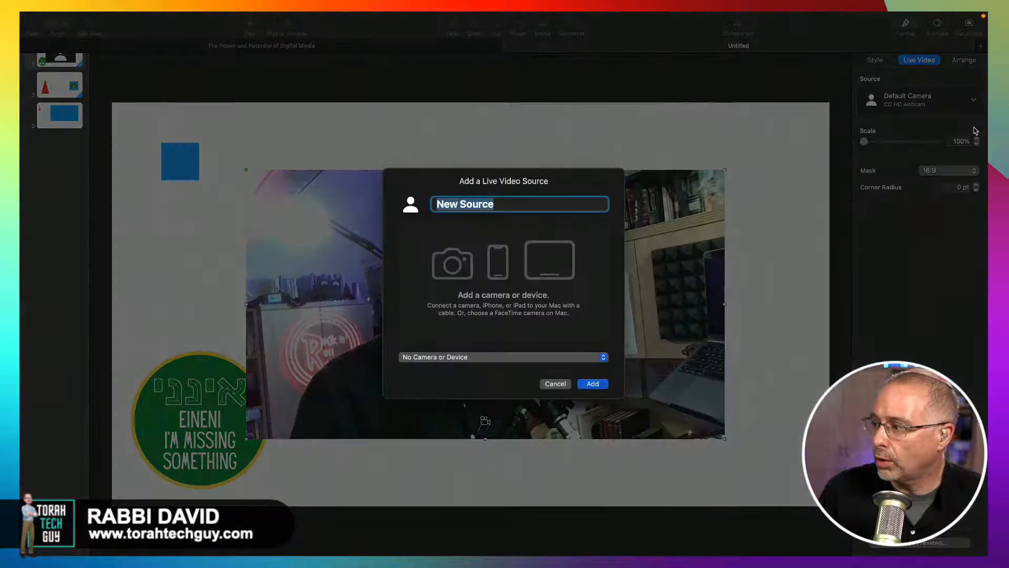
{"action": "left_click", "coordinate": [482, 357]}
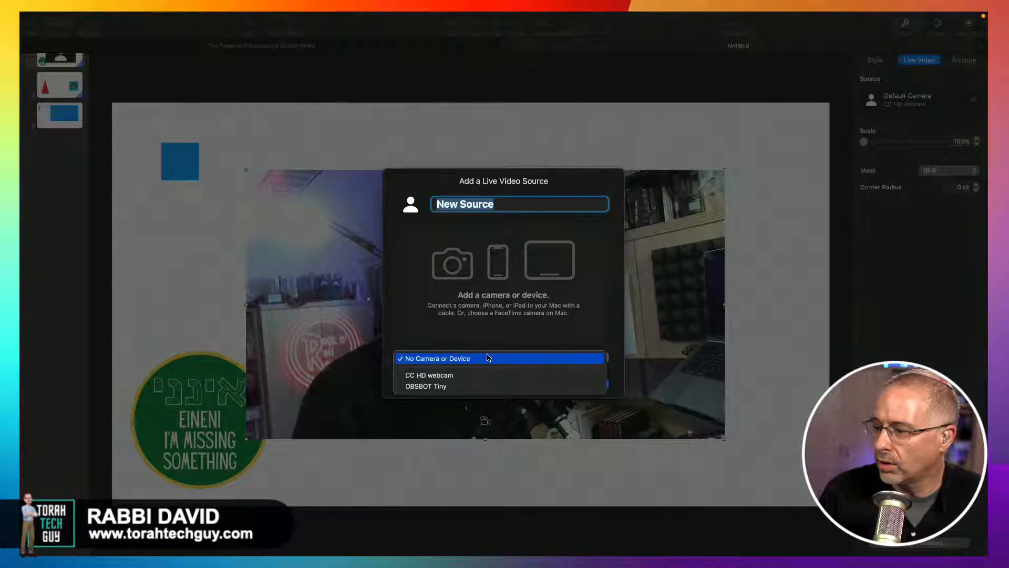
{"action": "left_click", "coordinate": [483, 388]}
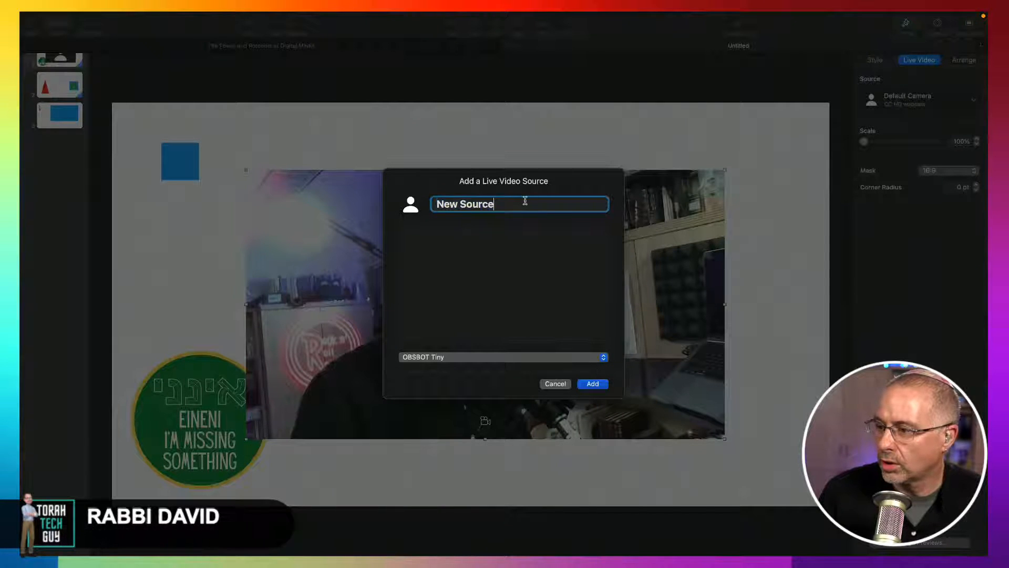
{"action": "type", "text": "Ob"}
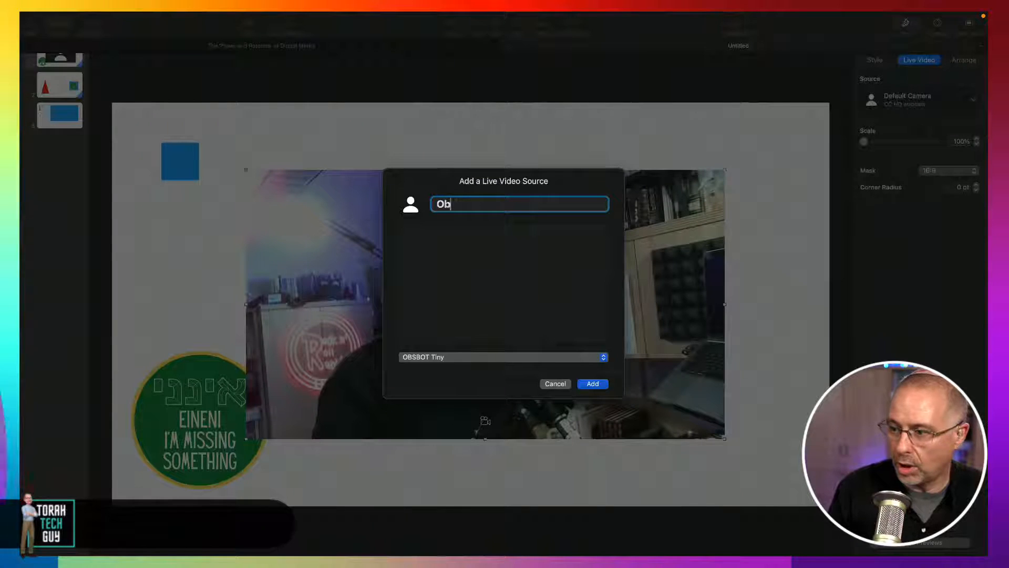
{"action": "type", "text": "sbot"}
{"action": "key", "text": "Return"}
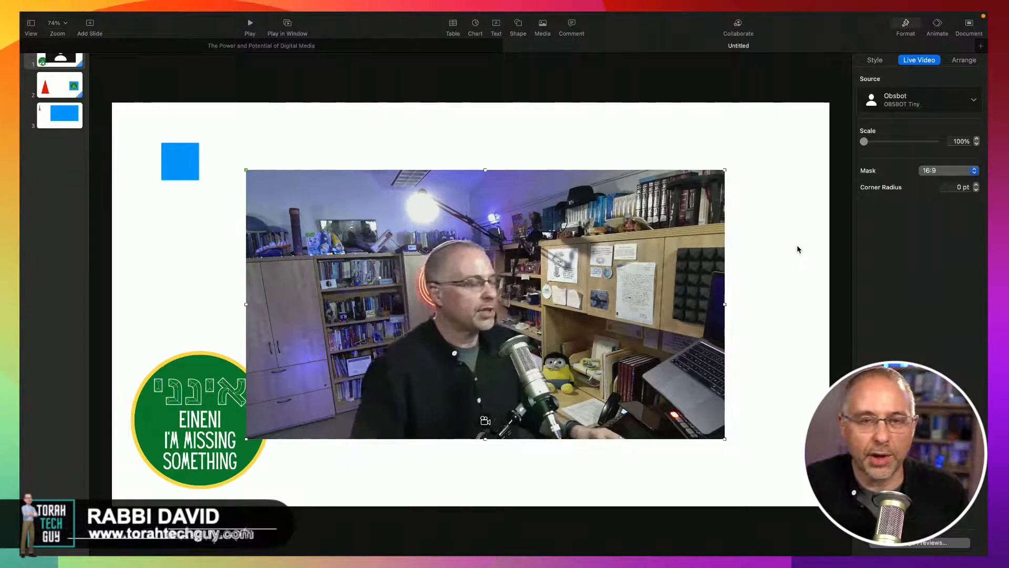
Step: Enlarge the live video on slide 1 and centre it so it nearly fills the slide
{"action": "left_click_drag", "start_coordinate": [557, 288], "coordinate": [552, 259]}
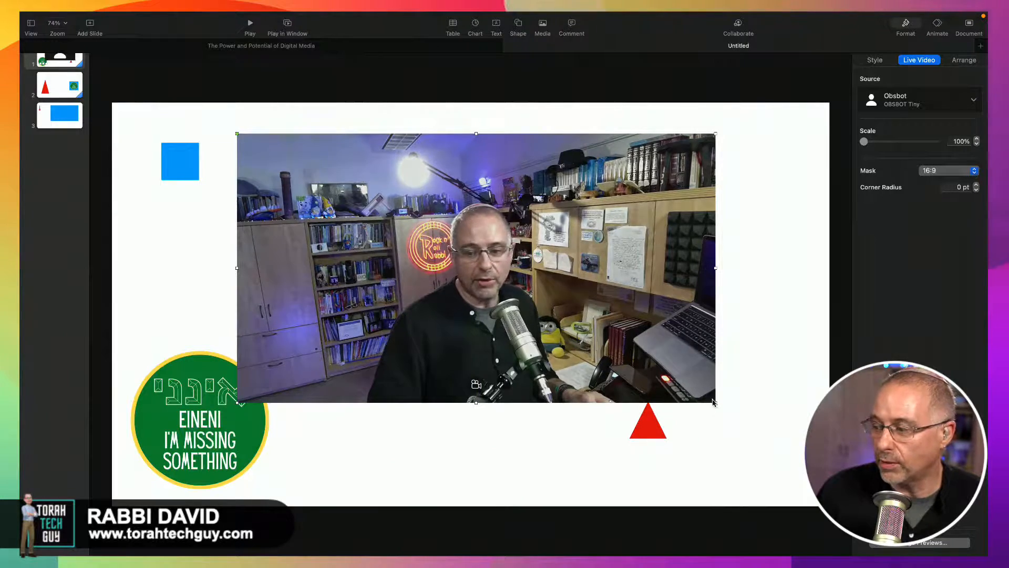
{"action": "left_click_drag", "start_coordinate": [715, 401], "coordinate": [829, 528]}
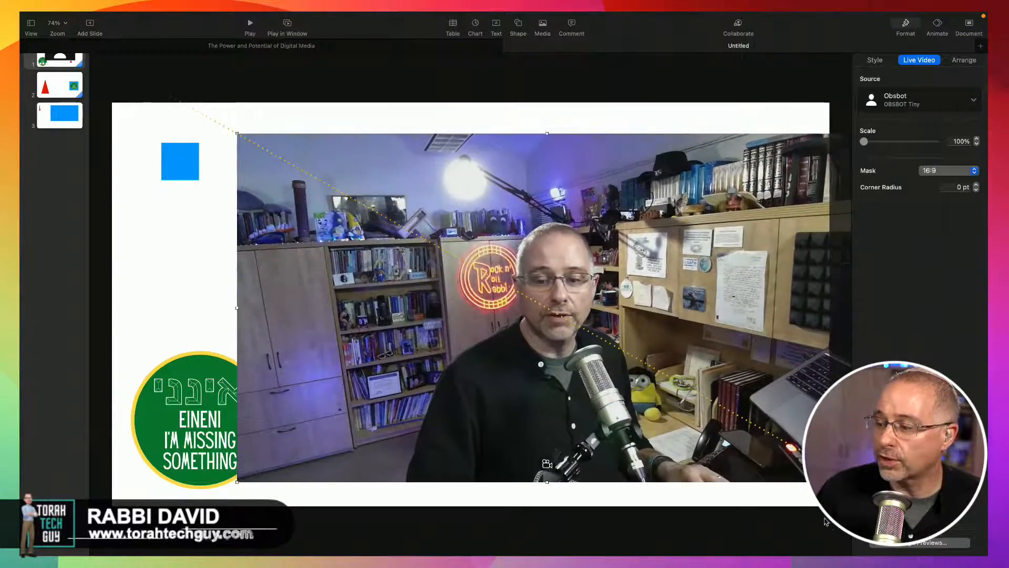
{"action": "left_click_drag", "start_coordinate": [734, 420], "coordinate": [661, 414]}
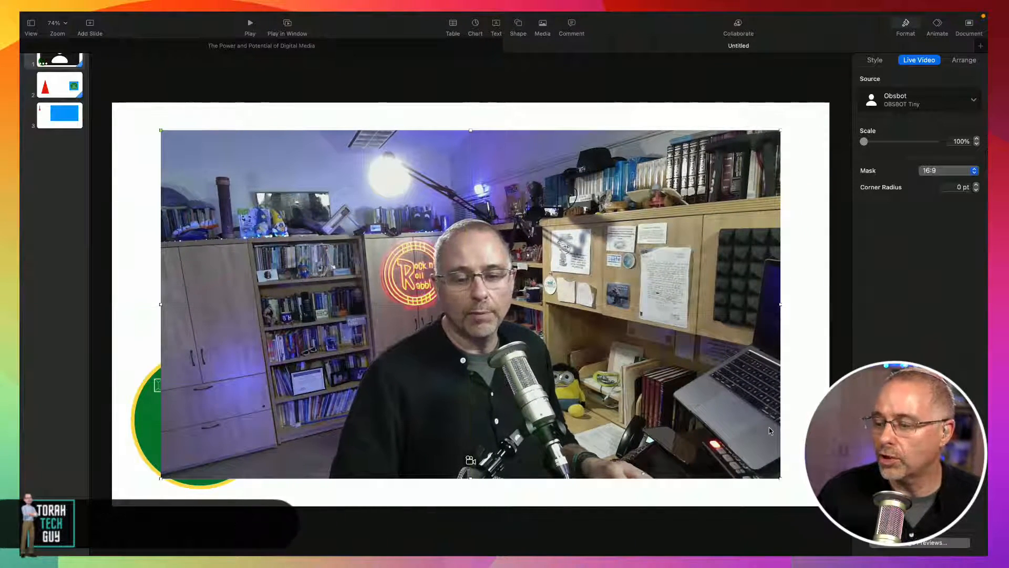
{"action": "left_click_drag", "start_coordinate": [770, 431], "coordinate": [722, 408]}
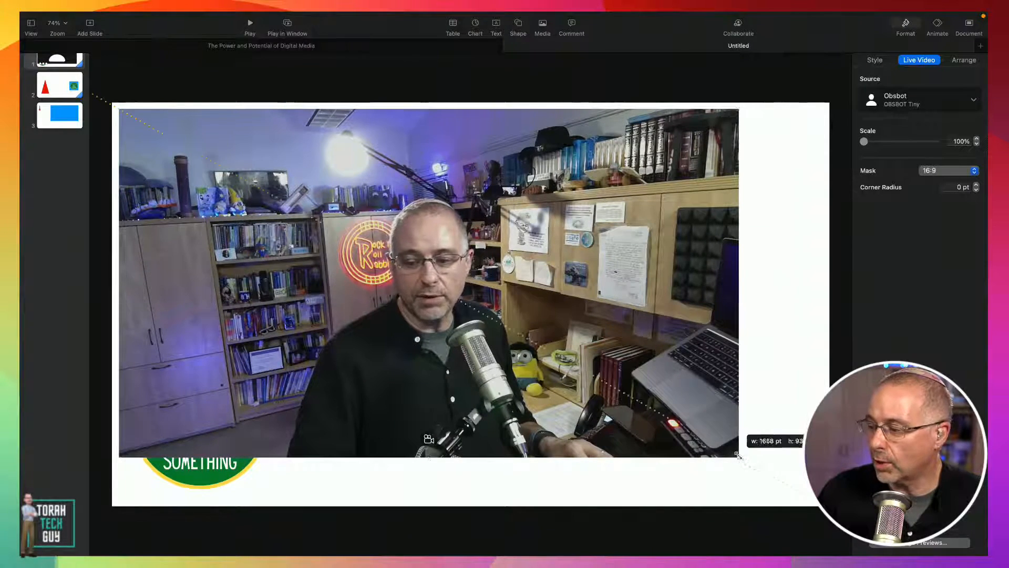
{"action": "left_click_drag", "start_coordinate": [737, 455], "coordinate": [814, 499]}
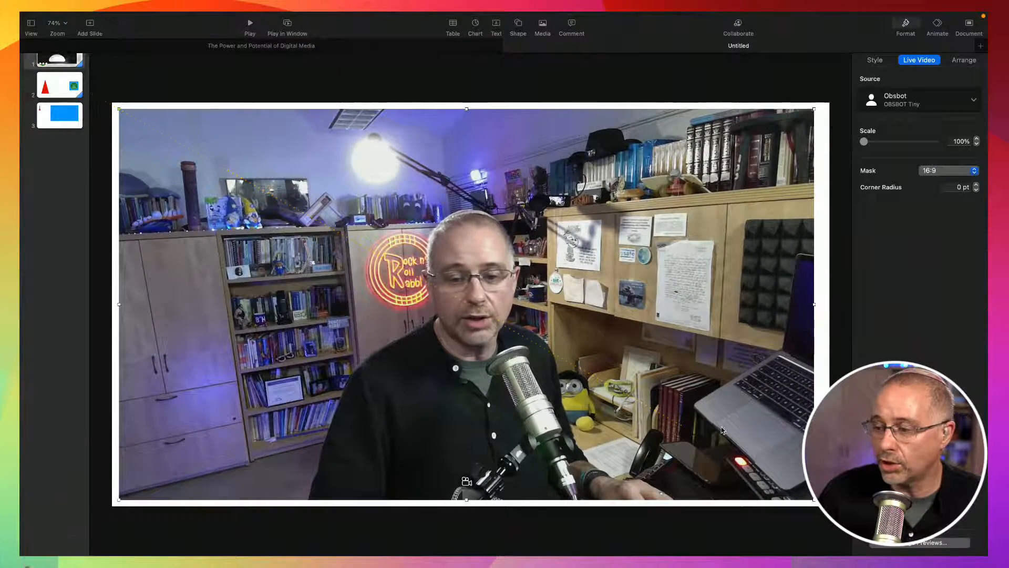
{"action": "left_click_drag", "start_coordinate": [722, 430], "coordinate": [726, 431]}
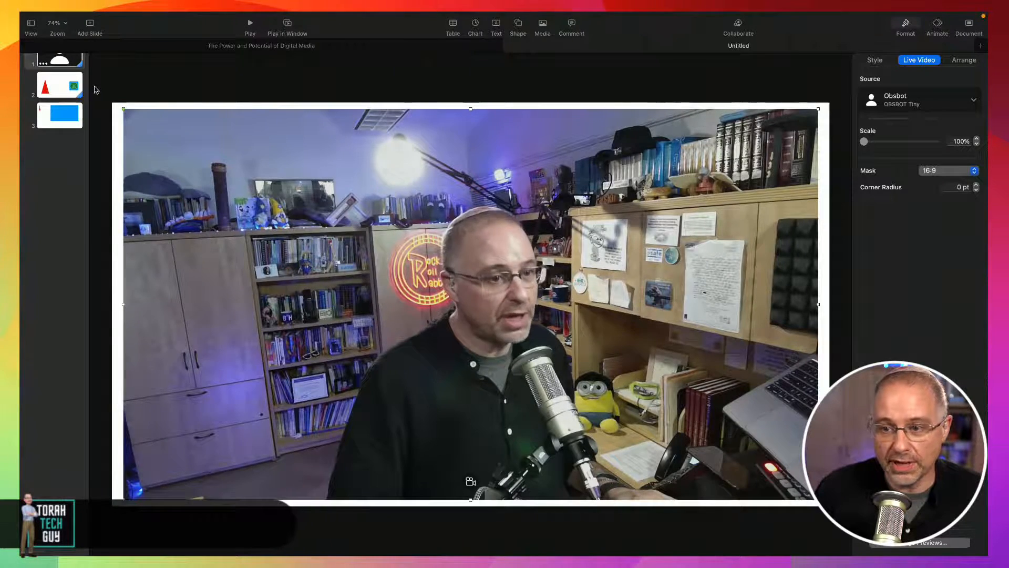
Step: Paste the large live video onto slide 2 and shrink it into a small frame overlapping the red triangle
{"action": "left_click", "coordinate": [67, 91]}
{"action": "key", "text": "super+v"}
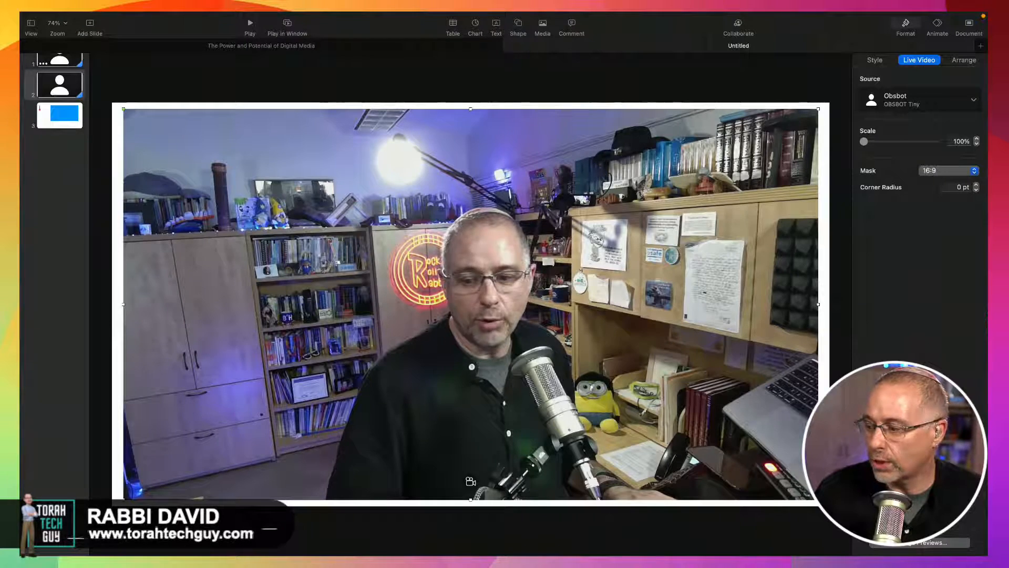
{"action": "left_click_drag", "start_coordinate": [818, 498], "coordinate": [384, 256]}
{"action": "left_click_drag", "start_coordinate": [326, 192], "coordinate": [327, 313]}
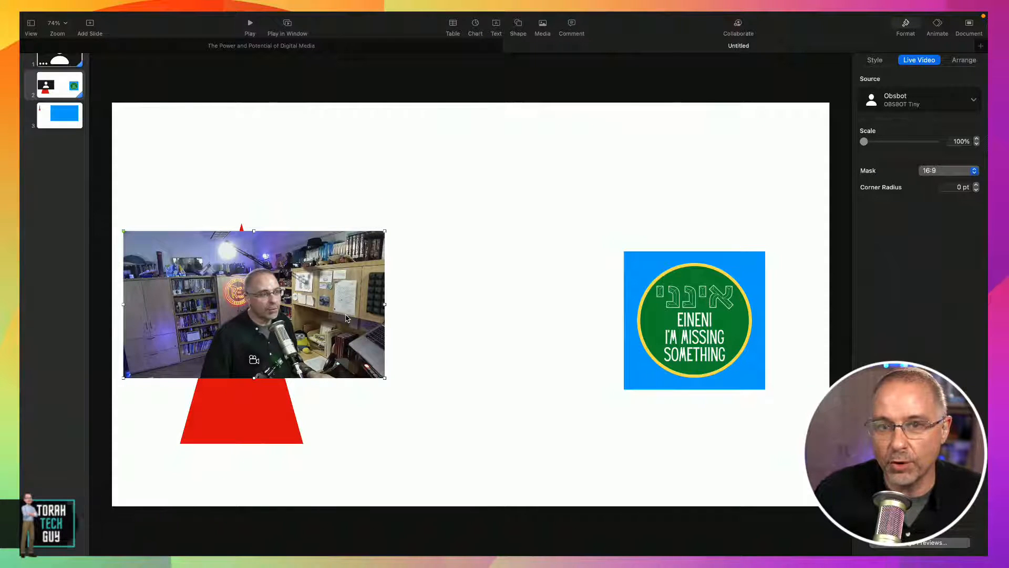
Step: Play the slideshow in a window from slide 1 through slide 3 to preview the live video transition, and exit playback
{"action": "left_click", "coordinate": [53, 64]}
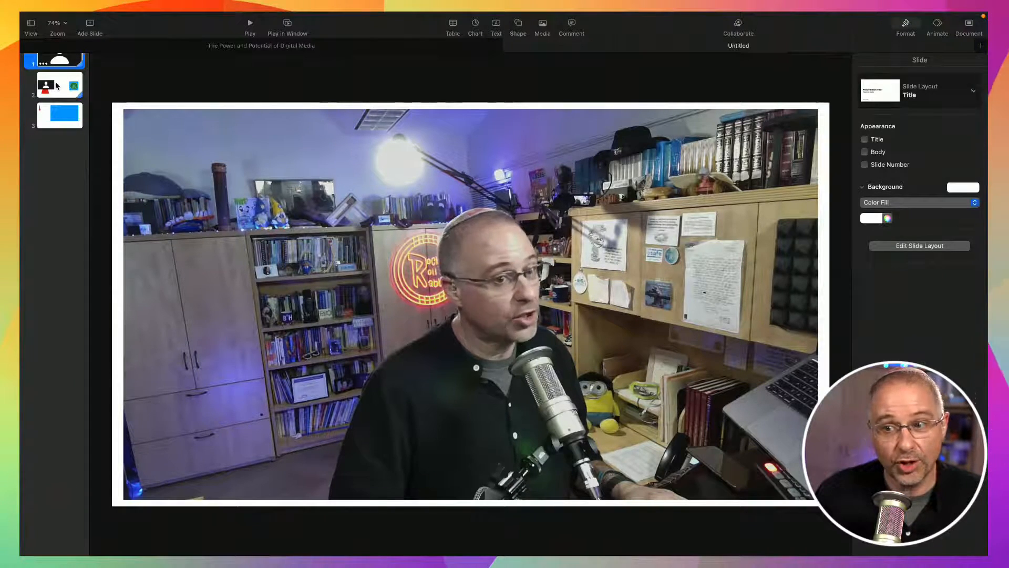
{"action": "left_click", "coordinate": [287, 24]}
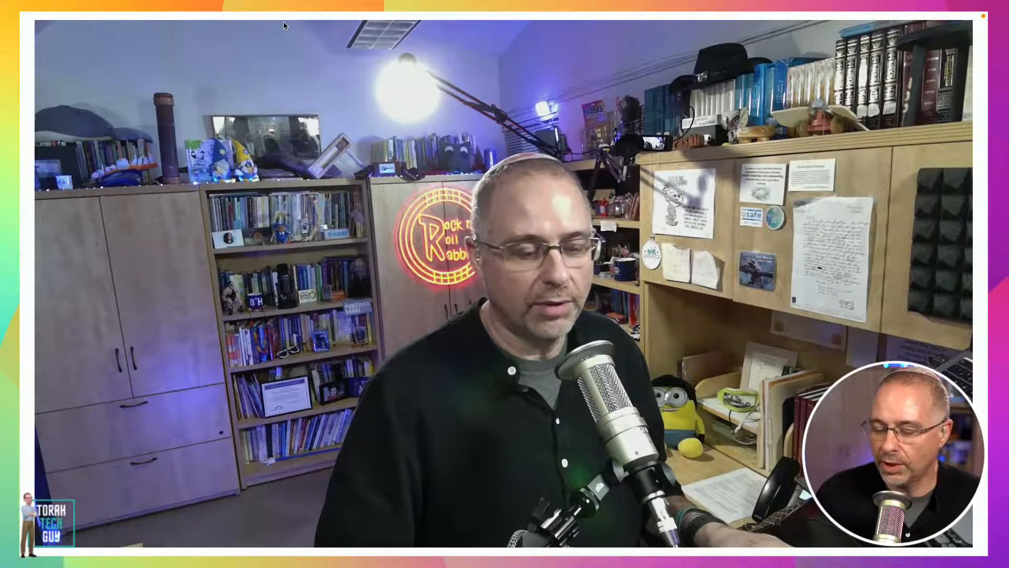
{"action": "key", "text": "Right"}
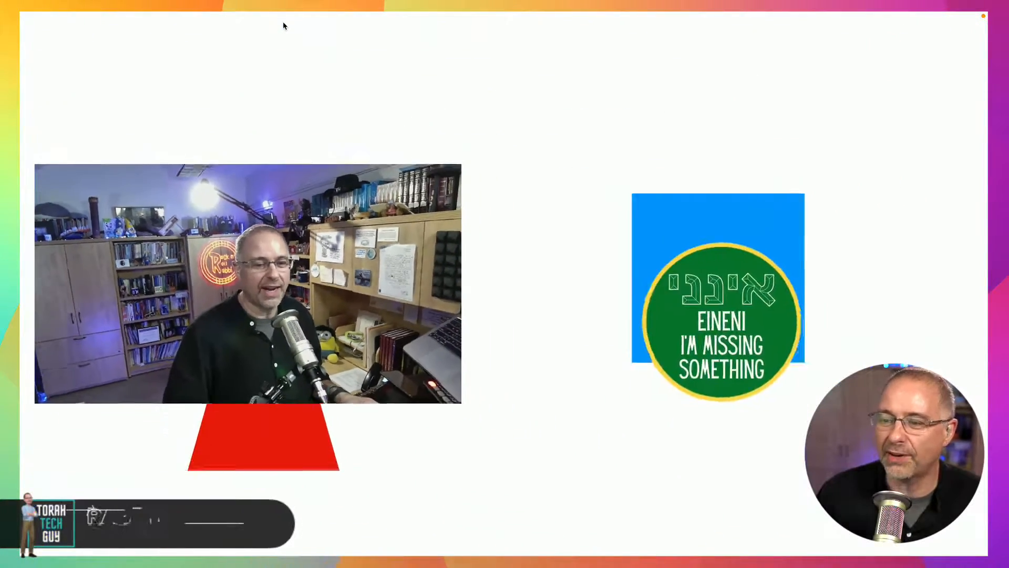
{"action": "key", "text": "Right"}
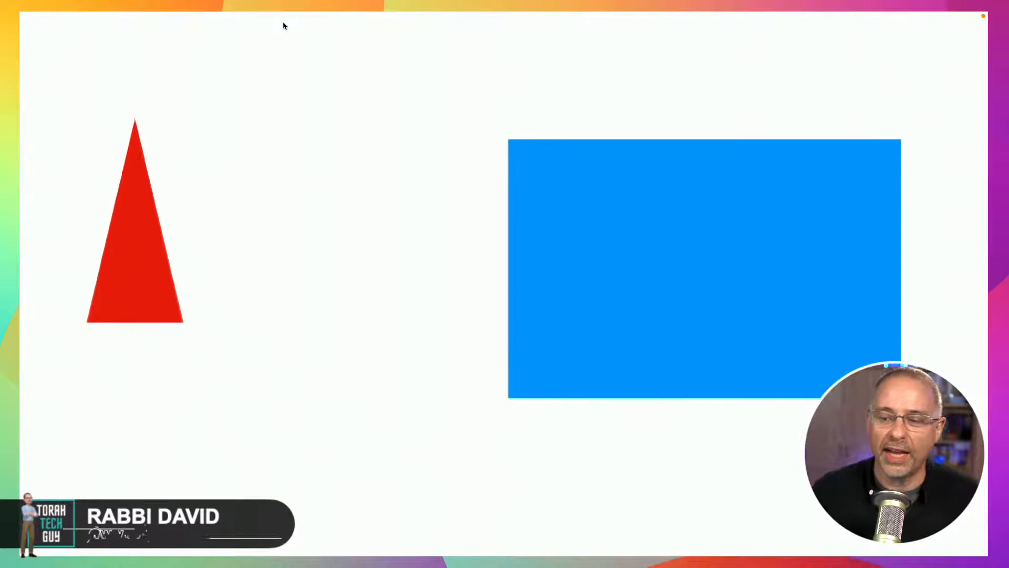
{"action": "key", "text": "Right"}
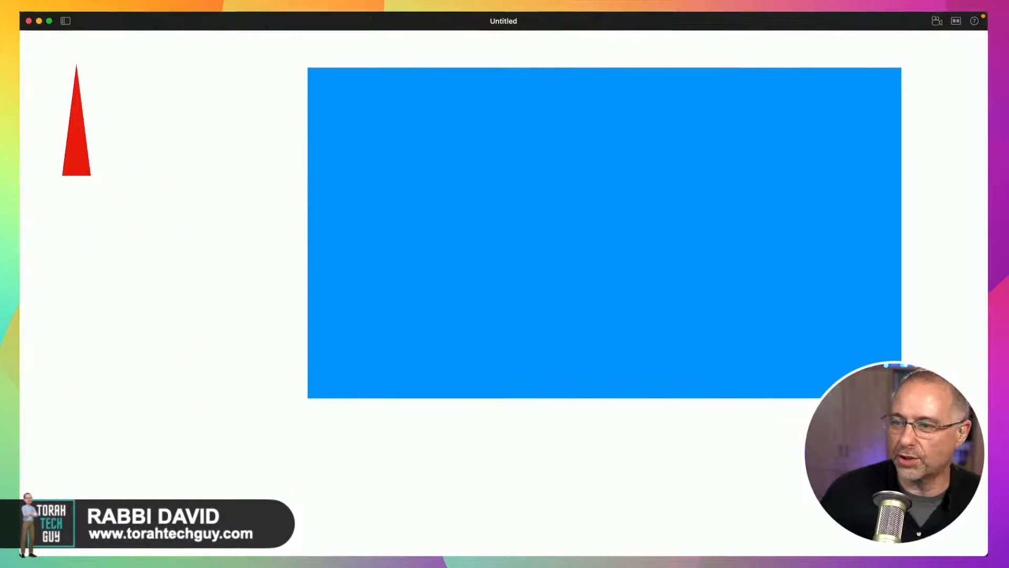
{"action": "key", "text": "Escape"}
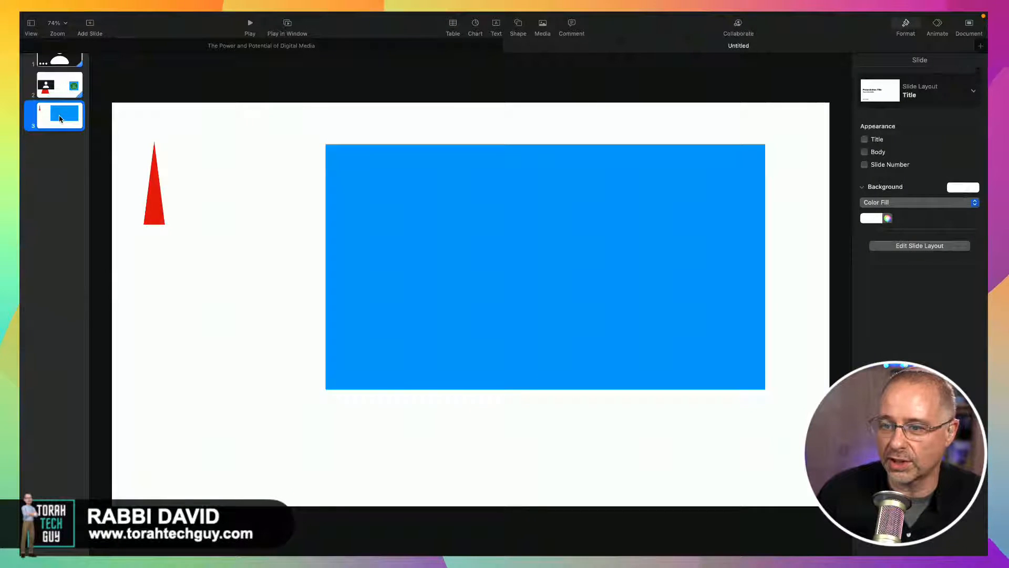
Step: Delete slide 3 and select the live video on slide 2
{"action": "key", "text": "Delete"}
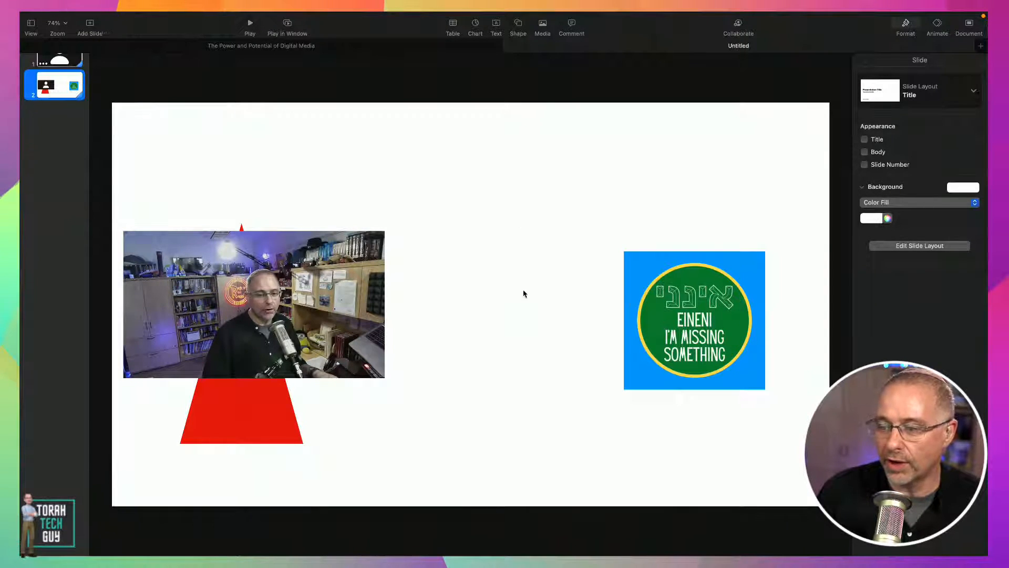
{"action": "left_click", "coordinate": [296, 312]}
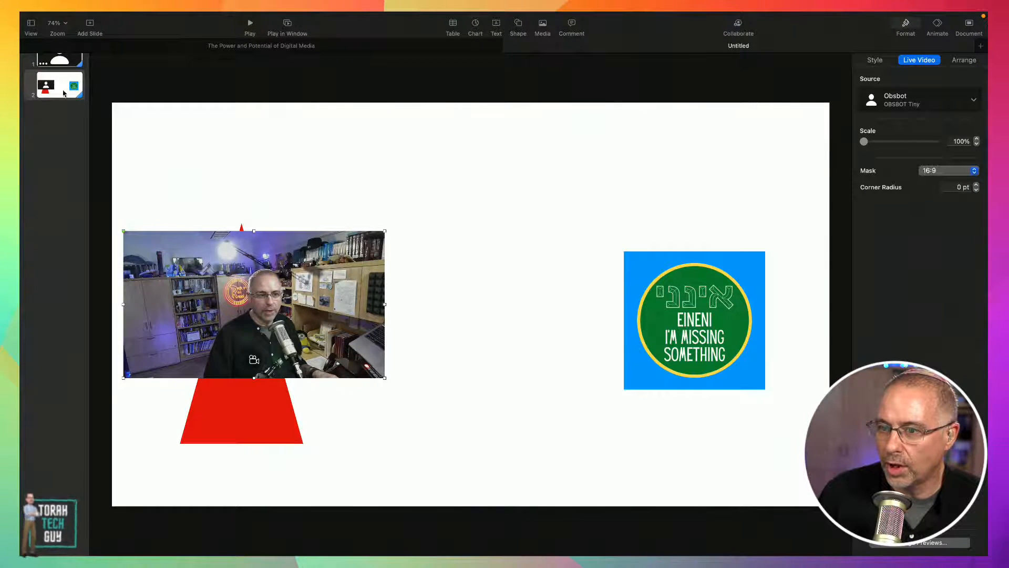
Step: Play the two remaining slides in a window starting from slide 1, and exit playback on slide 2
{"action": "left_click", "coordinate": [58, 63]}
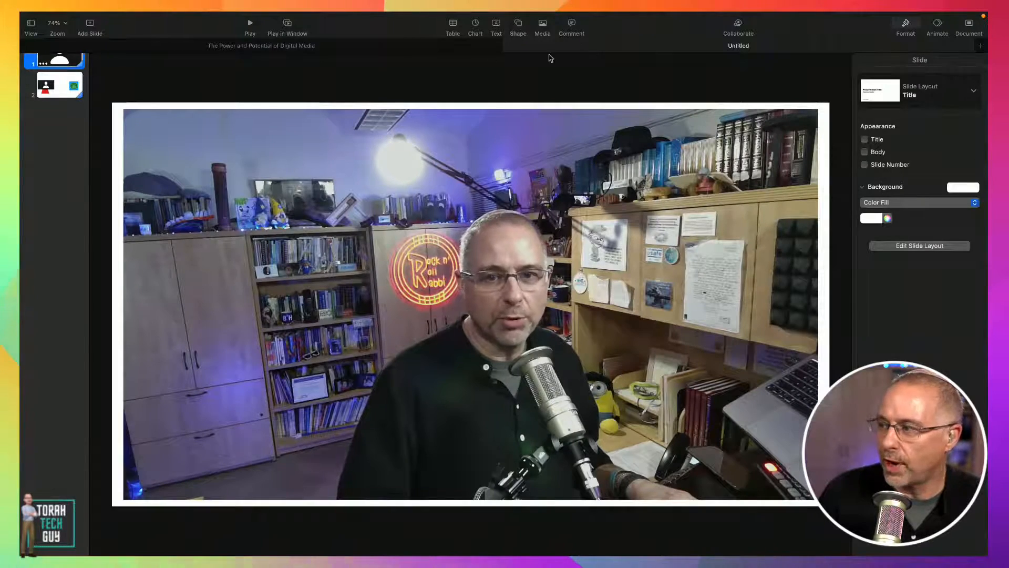
{"action": "left_click", "coordinate": [287, 27]}
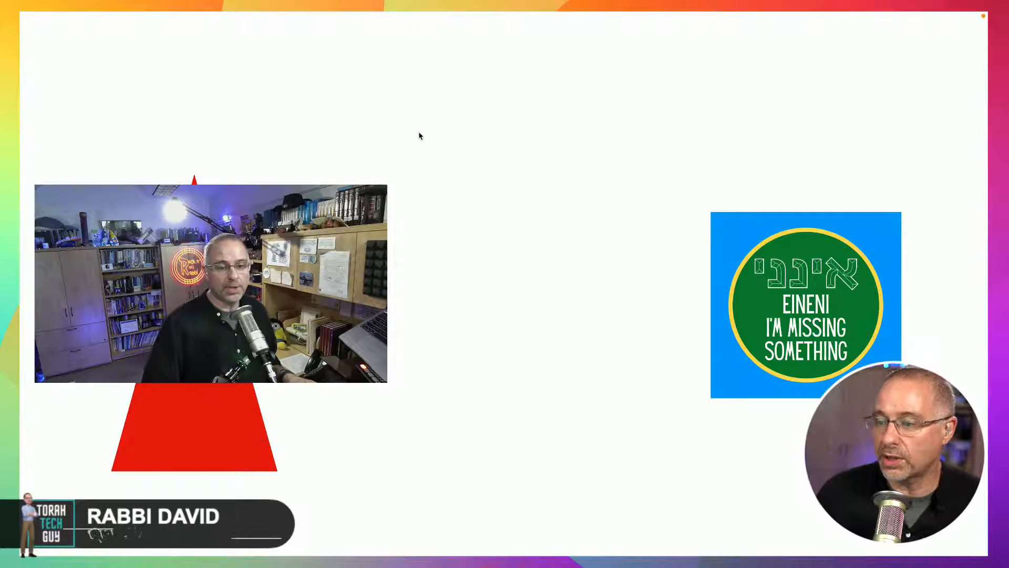
{"action": "key", "text": "Escape"}
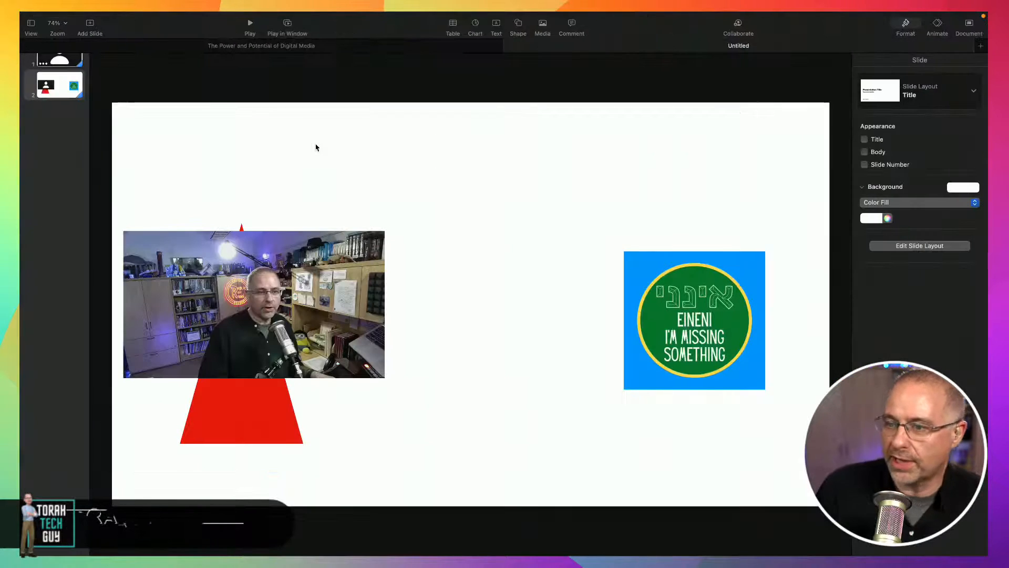
Step: Shrink the live video on slide 1 and shift it right to uncover the blue square and most of the badge
{"action": "left_click", "coordinate": [62, 59]}
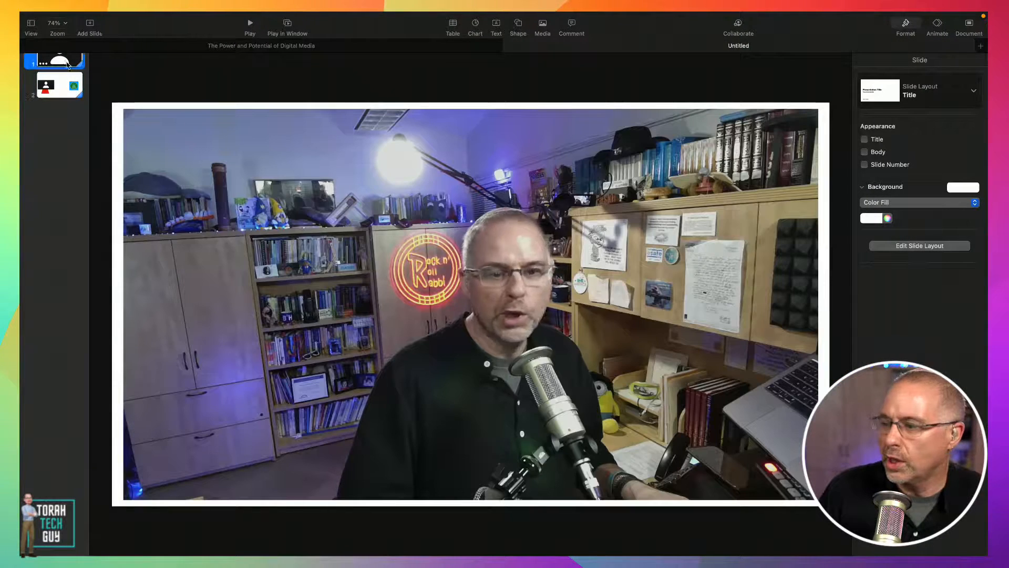
{"action": "left_click", "coordinate": [815, 496]}
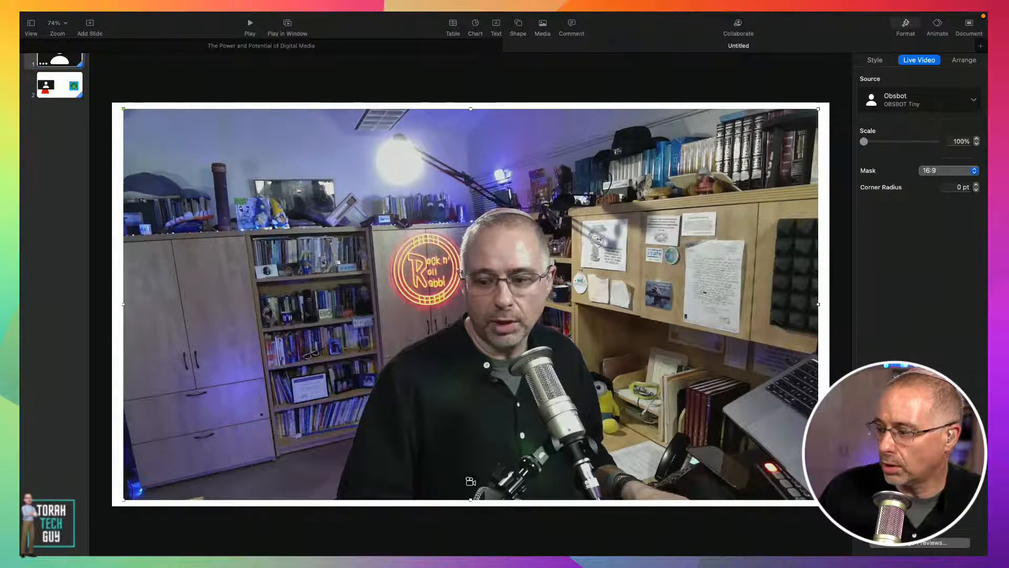
{"action": "left_click_drag", "start_coordinate": [818, 500], "coordinate": [713, 432]}
{"action": "left_click_drag", "start_coordinate": [636, 375], "coordinate": [740, 408]}
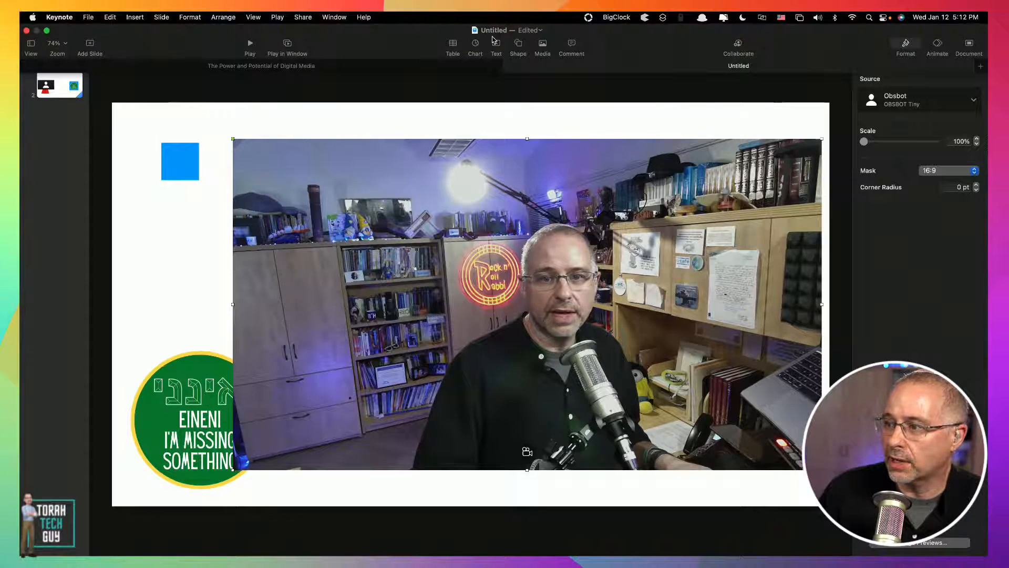
Step: Add a text box between the blue square and the badge on slide 1 reading "This is text that we want to see move using magic move"
{"action": "left_click", "coordinate": [495, 44]}
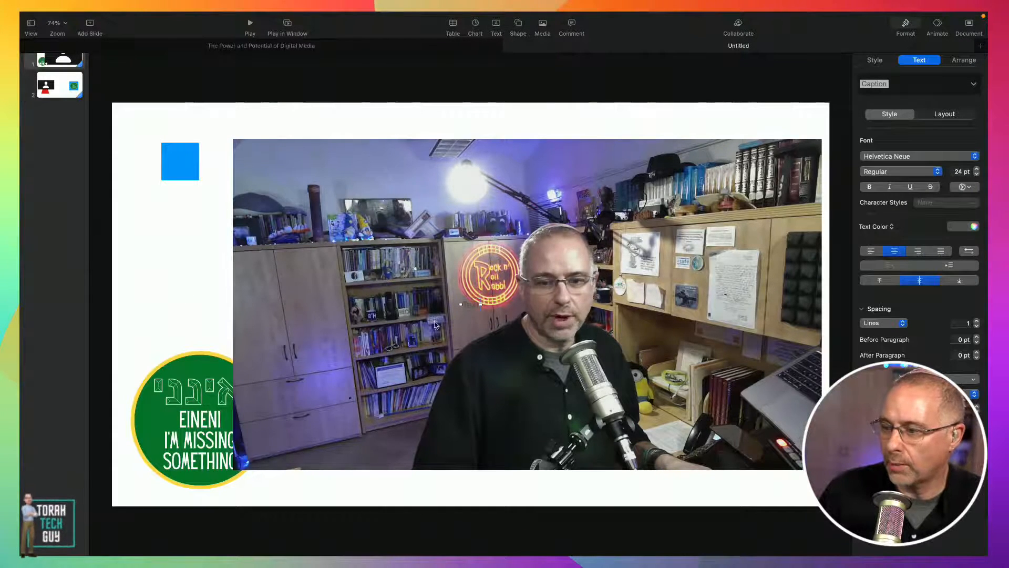
{"action": "left_click_drag", "start_coordinate": [472, 308], "coordinate": [152, 242]}
{"action": "type", "text": "This is"}
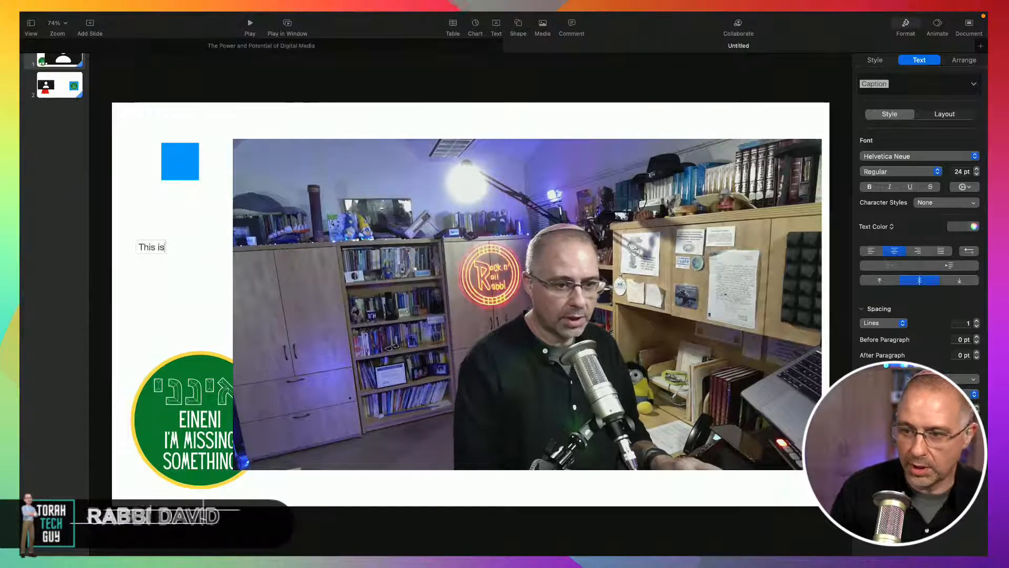
{"action": "type", "text": " text that we want to see mo"}
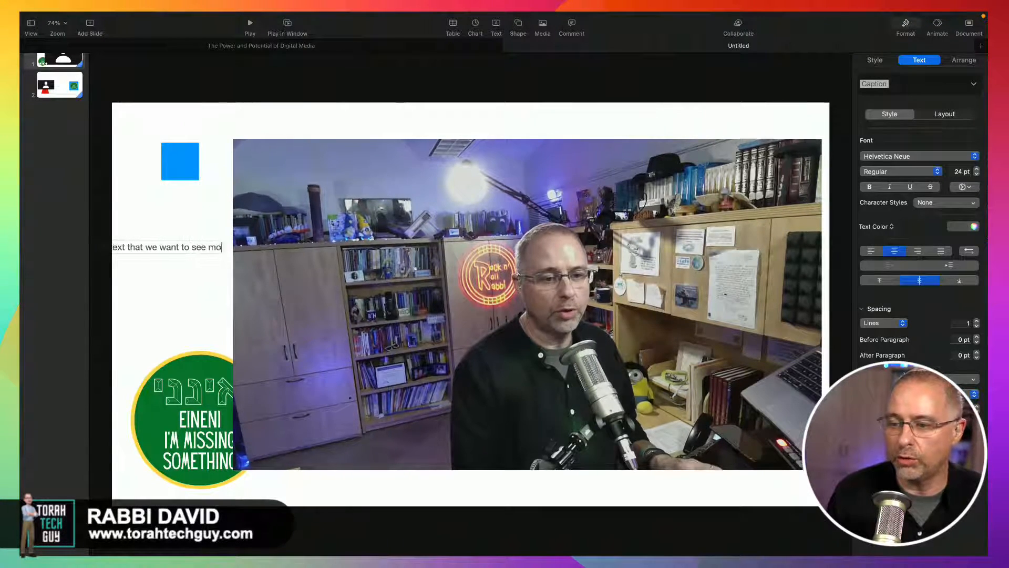
{"action": "type", "text": "g mag"}
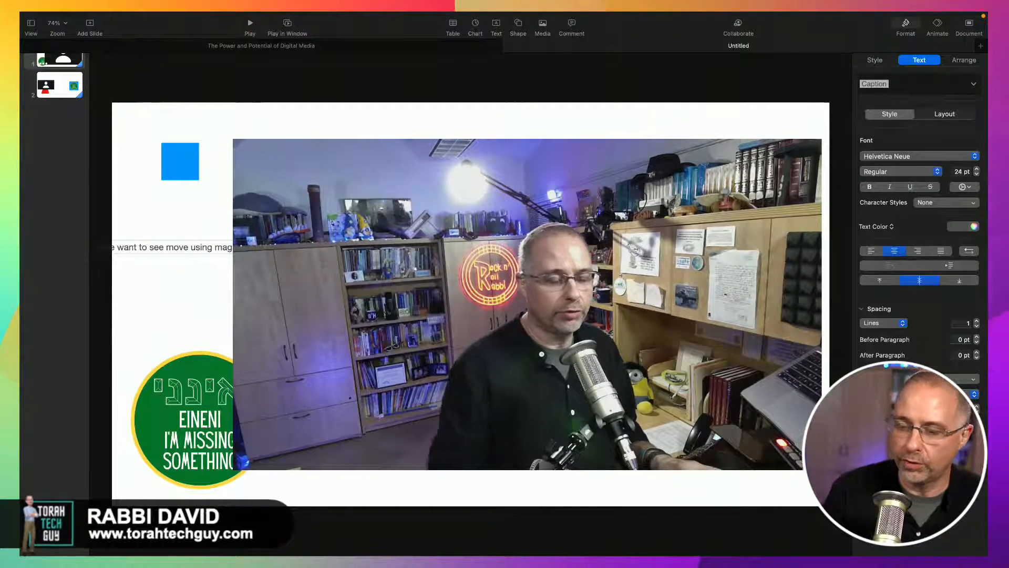
Step: Narrow the text box so its text wraps onto three lines in the white area beside the live video
{"action": "left_click", "coordinate": [175, 243]}
{"action": "left_click", "coordinate": [182, 247]}
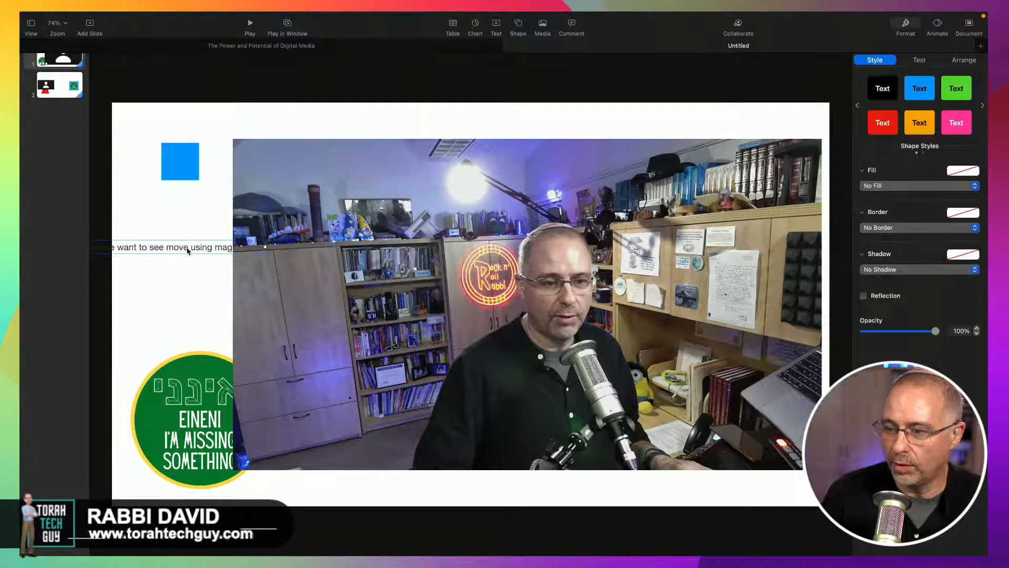
{"action": "left_click_drag", "start_coordinate": [266, 246], "coordinate": [243, 246]}
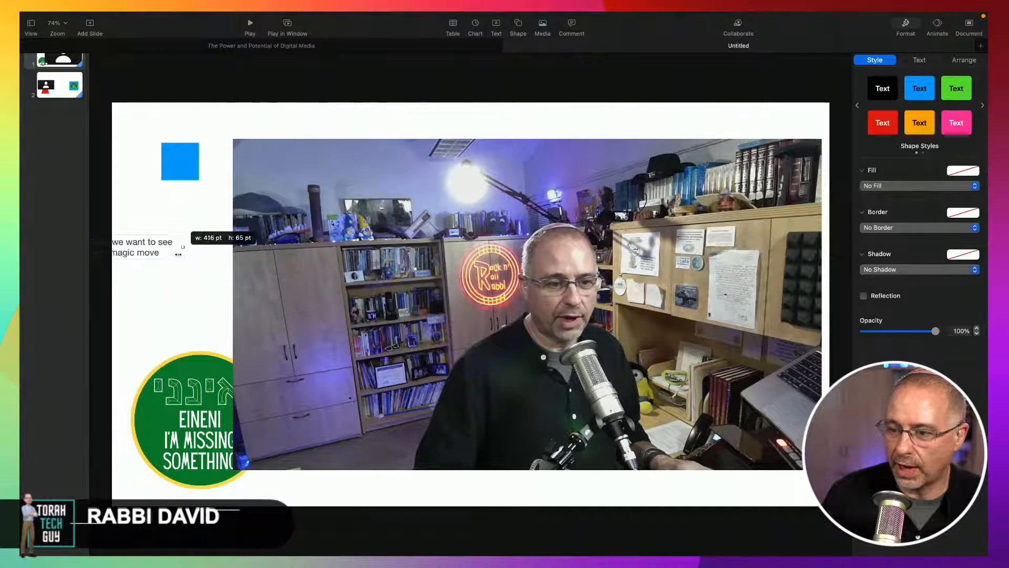
{"action": "left_click_drag", "start_coordinate": [178, 254], "coordinate": [218, 256]}
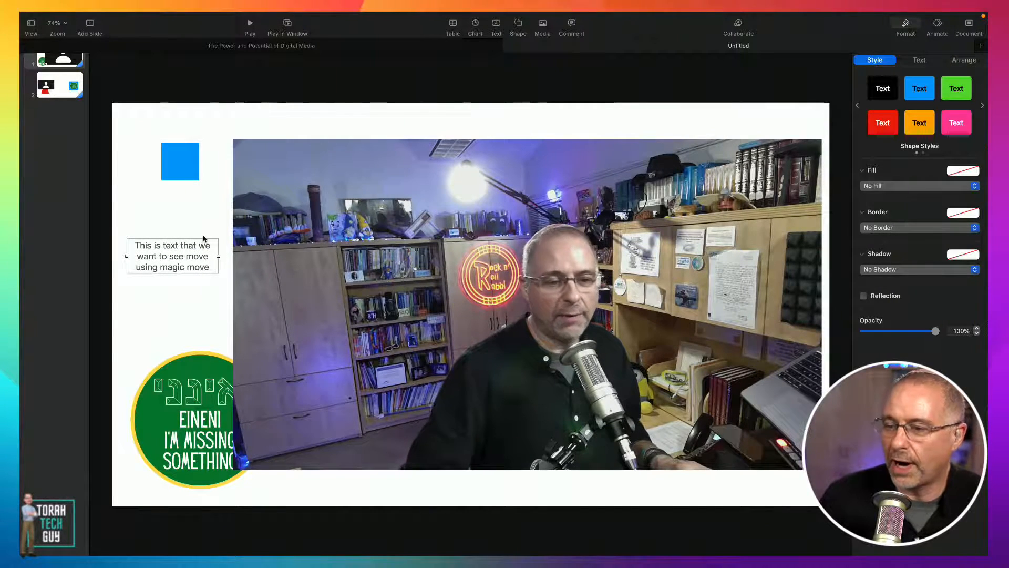
Step: Set the word "that" in the text box to 36 pt
{"action": "double_click", "coordinate": [190, 255]}
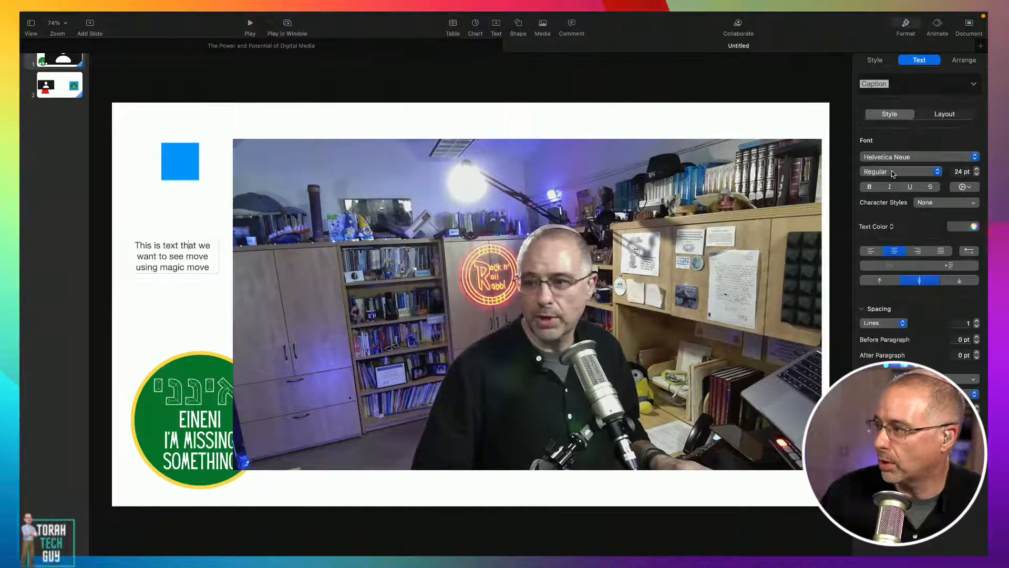
{"action": "type", "text": "36"}
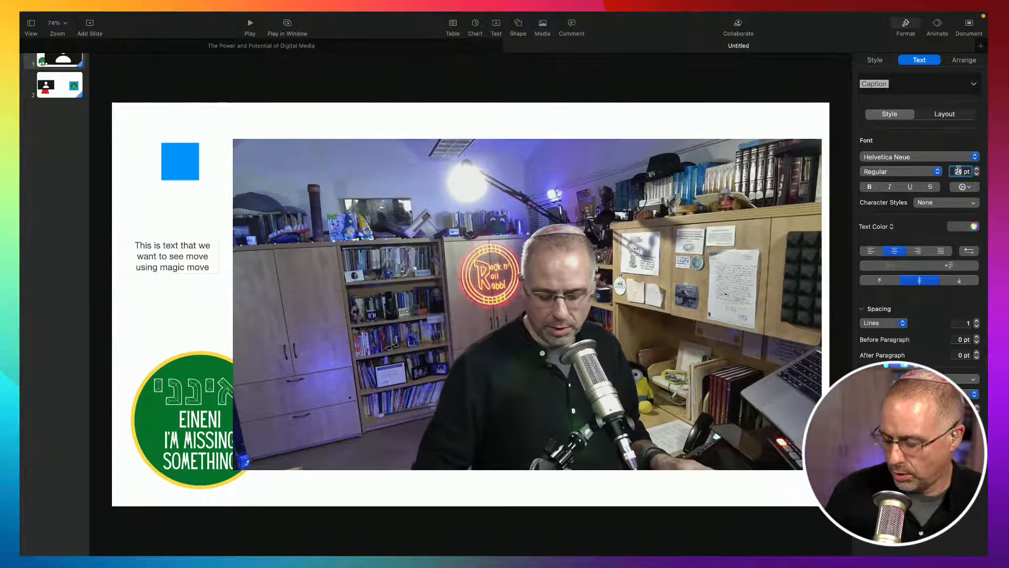
{"action": "key", "text": "Return"}
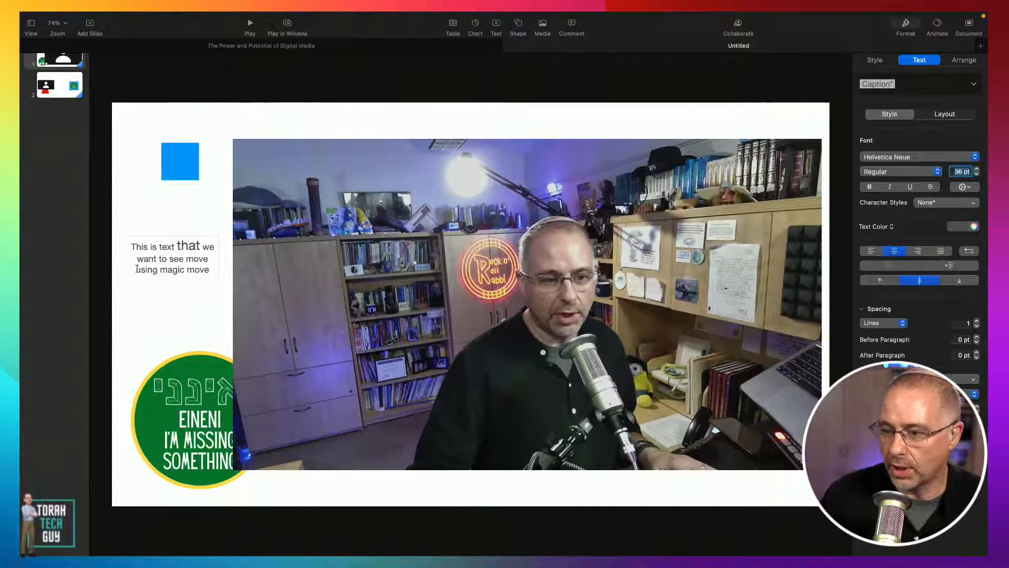
Step: Set all the text in the box to 48 pt and shift the box down to fit between the blue square and the badge
{"action": "triple_click", "coordinate": [150, 248]}
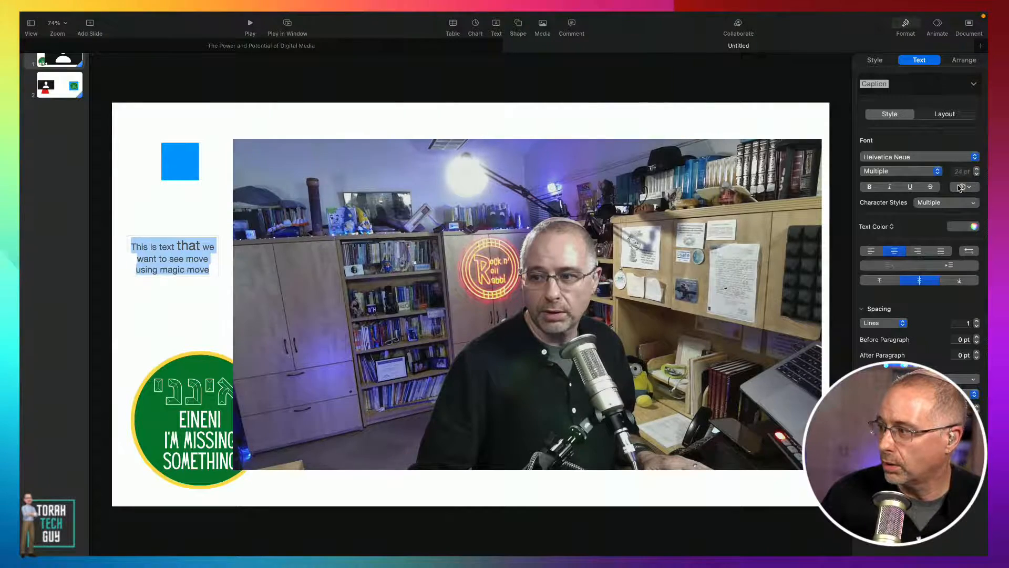
{"action": "type", "text": "1000"}
{"action": "key", "text": "Return"}
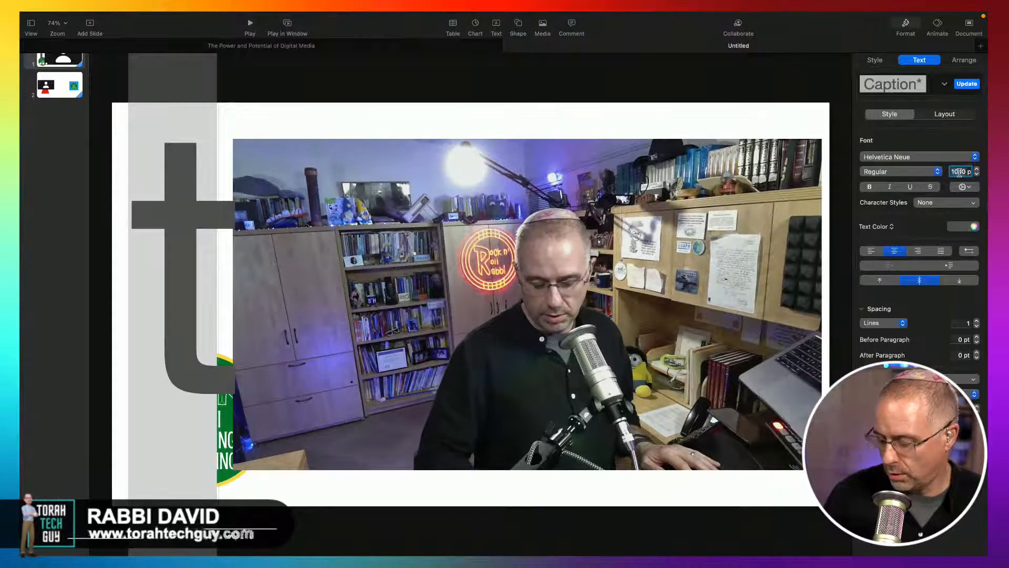
{"action": "type", "text": "48"}
{"action": "key", "text": "Return"}
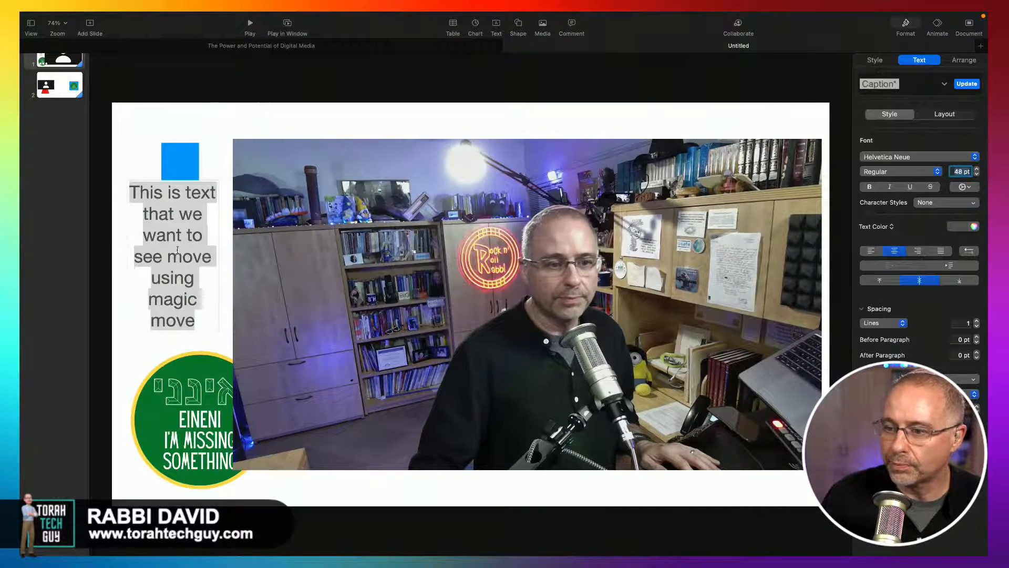
{"action": "left_click", "coordinate": [211, 136]}
{"action": "left_click_drag", "start_coordinate": [186, 224], "coordinate": [187, 233]}
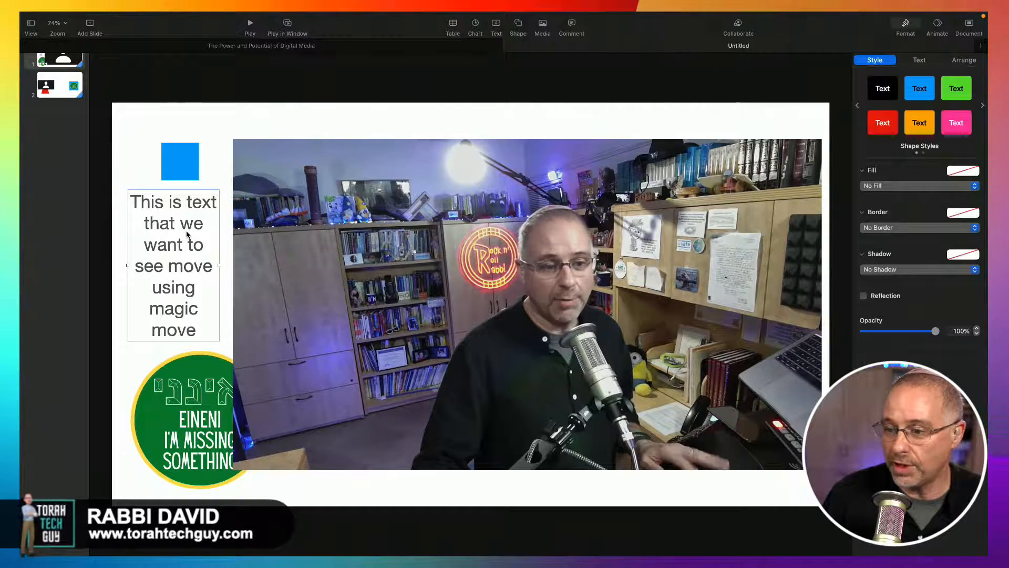
Step: Copy the text box onto slide 2 and place it between the live video and the blue square with the badge
{"action": "left_click", "coordinate": [60, 85]}
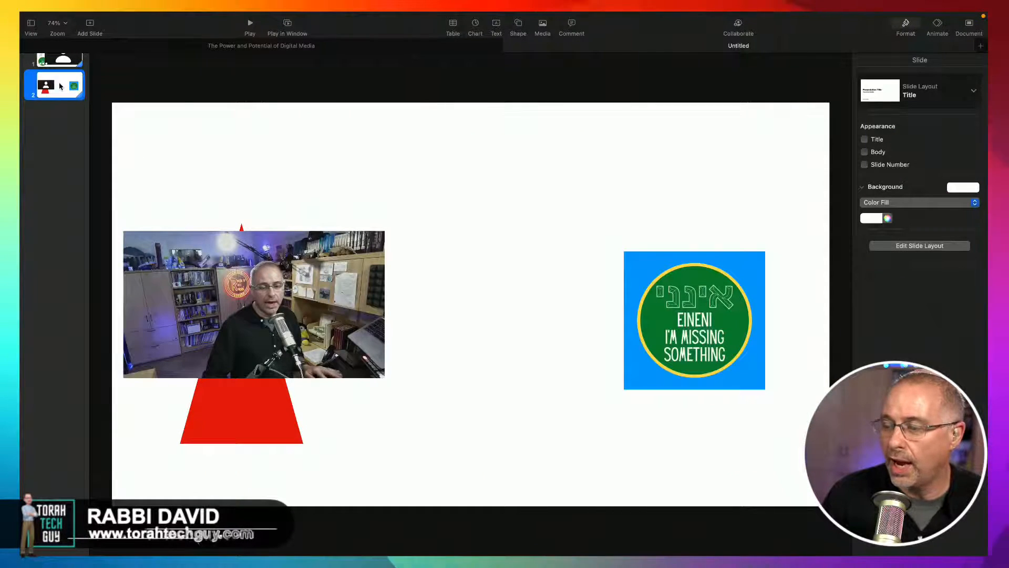
{"action": "left_click_drag", "start_coordinate": [180, 207], "coordinate": [476, 249]}
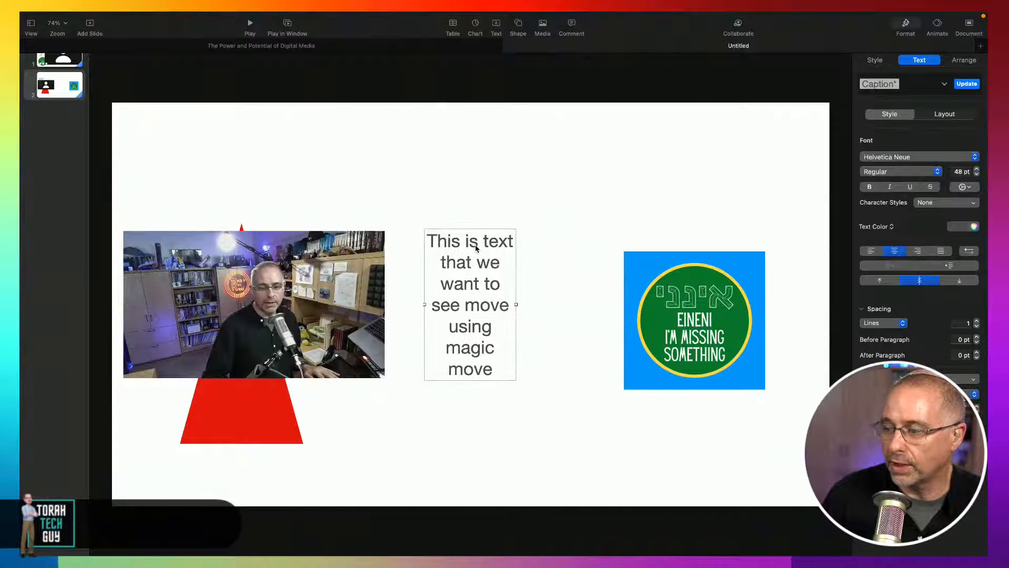